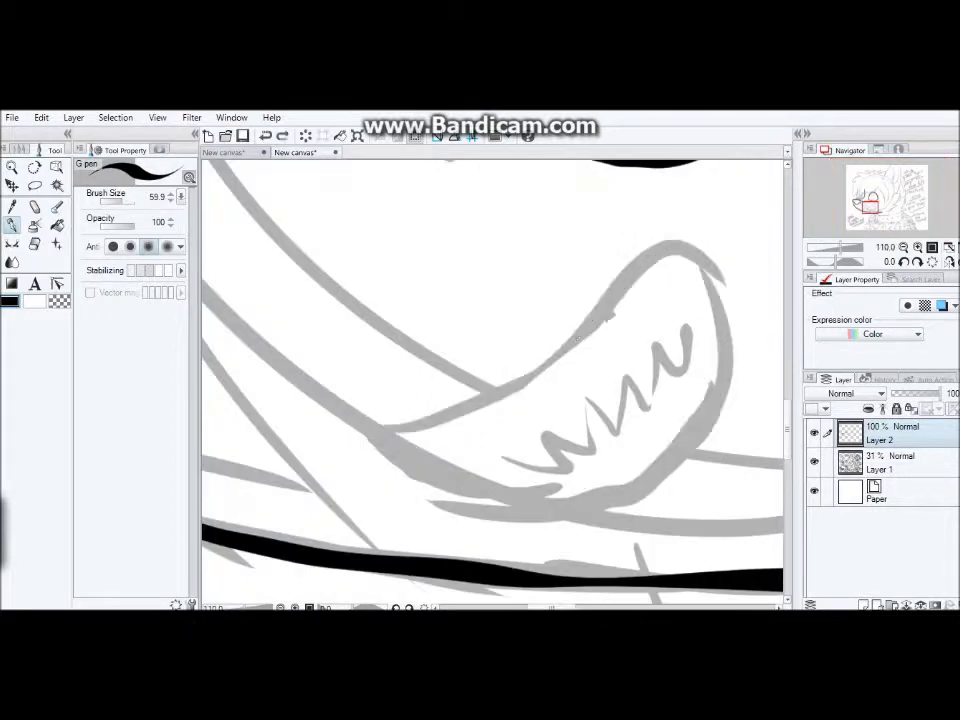
Ink the open mouth over the grey sketch with the G pen, including the jagged teeth.
key(ctrl+minus)
key(ctrl+plus)
drag(600, 420, 690, 340)
key(ctrl+minus)
Ink the pointed cheek fur tufts on Layer 2, following the sketch beside the face.
drag(497, 332, 621, 289)
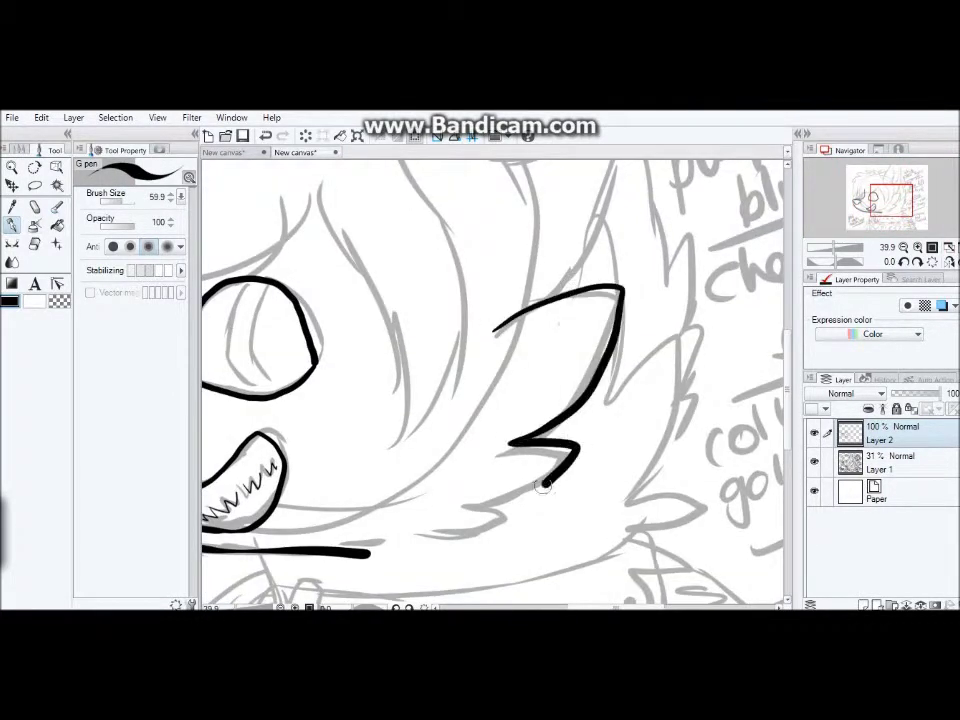
key(ctrl+minus)
key(ctrl+plus)
key(ctrl+plus)
drag(560, 250, 470, 520)
Ink the tall ear's outline and inner ear shape above the cheek fur.
key(ctrl+minus)
key(ctrl+plus)
key(ctrl+minus)
key(ctrl+plus)
key(ctrl+plus)
drag(585, 165, 570, 432)
key(ctrl+minus)
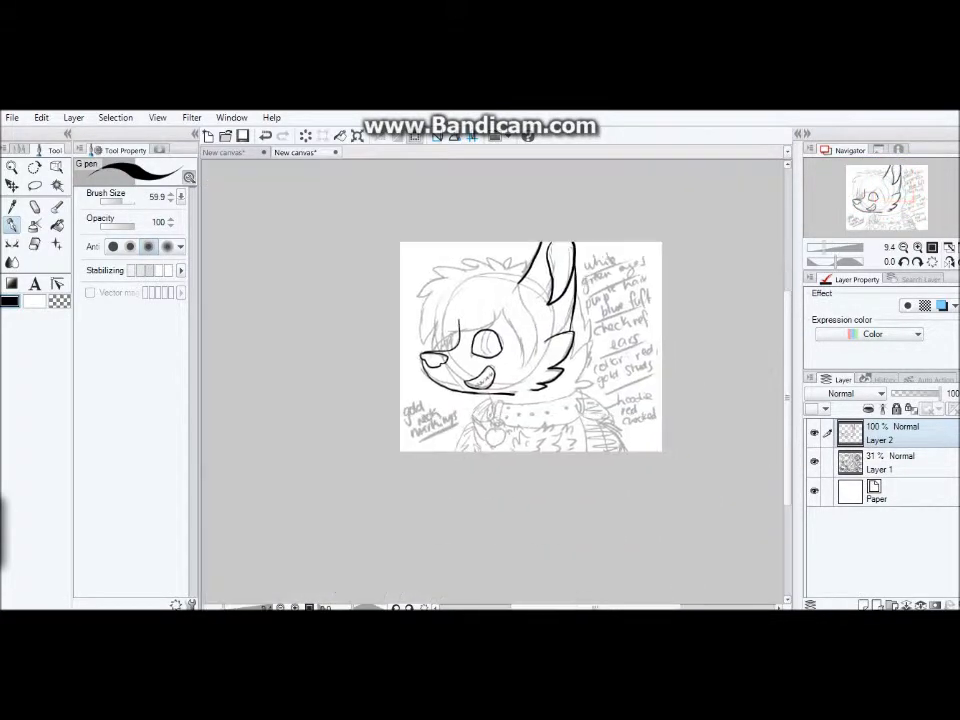
Ink the second row of jagged fur spikes behind the cheek, down to the collar.
key(ctrl+plus)
key(ctrl+minus)
key(ctrl+plus)
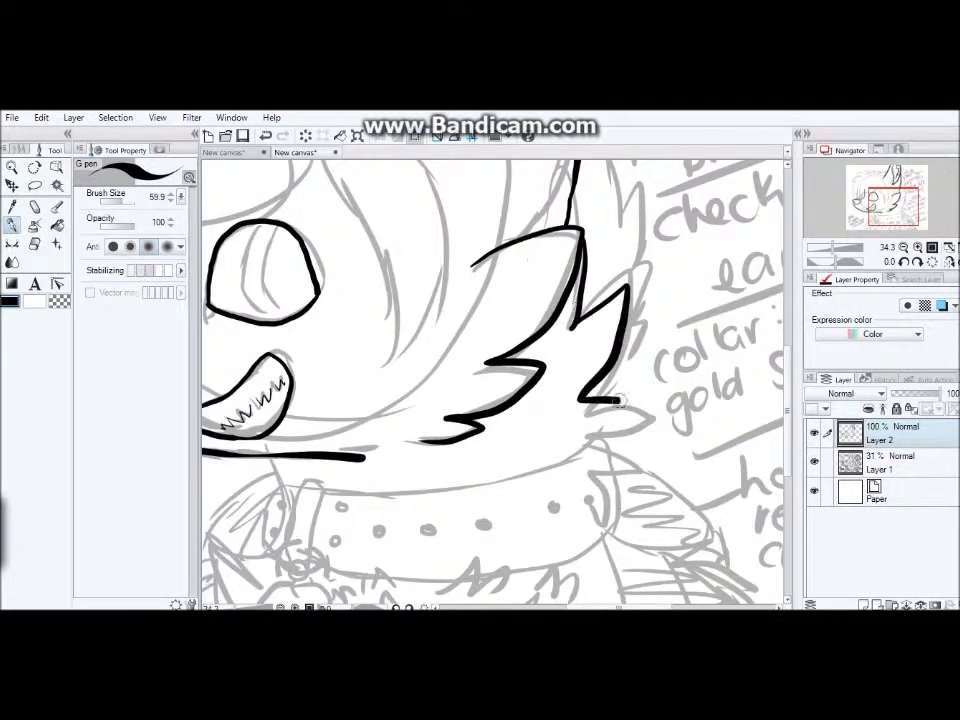
key(ctrl+minus)
key(ctrl+plus)
Ink the collar's vertical strap loop and the round tag hanging from it with brush size 39.7.
drag(559, 237, 491, 380)
drag(500, 187, 530, 285)
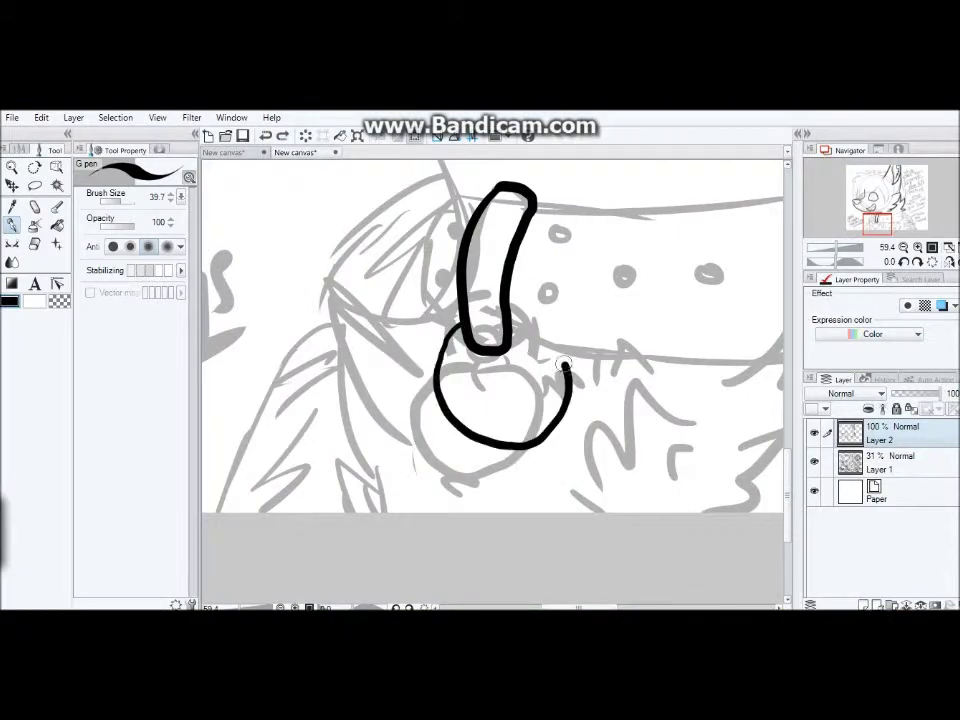
key(ctrl+minus)
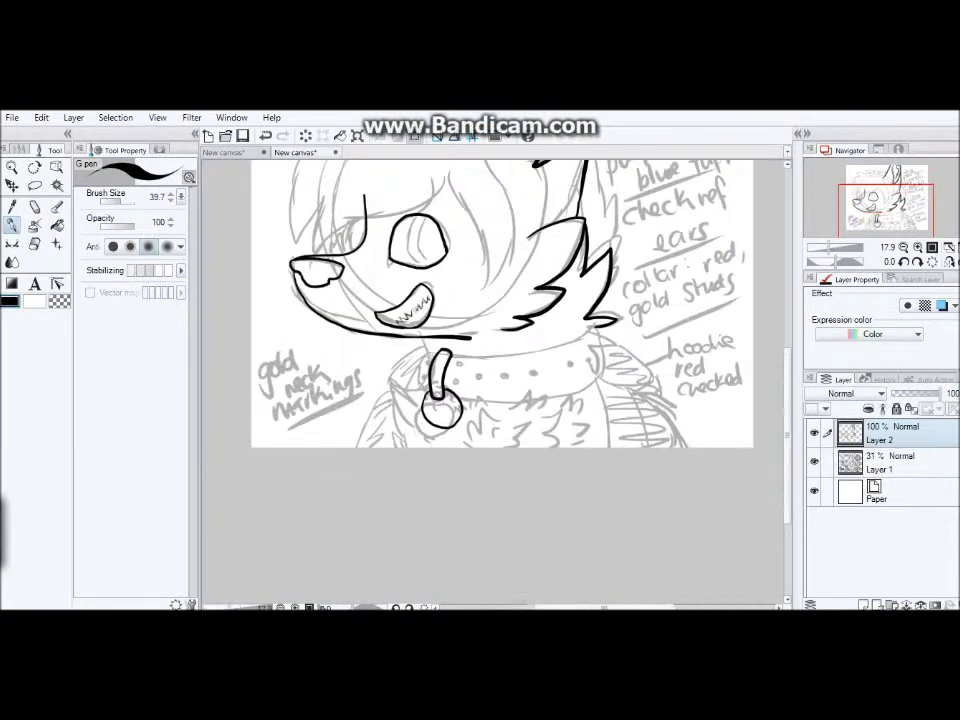
key(ctrl+plus)
Ink the collar band's outline around the neck, redoing the strokes that miss the sketch.
drag(492, 297, 302, 377)
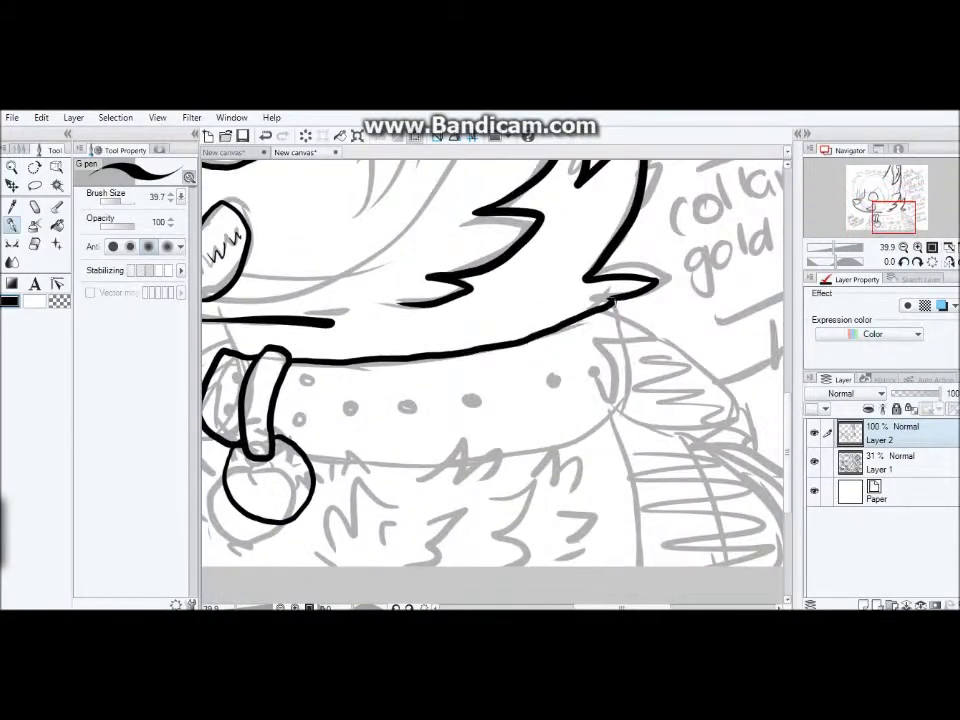
key(ctrl+z)
key(ctrl+minus)
key(ctrl+plus)
key(ctrl+z)
drag(667, 273, 656, 294)
key(ctrl+minus)
key(ctrl+plus)
drag(285, 306, 315, 461)
Ink the hoodie's front edge below the collar, and the shoulder and chest fur beside the tag.
mouse_move(748, 300)
mouse_down()
mouse_move(418, 311)
mouse_move(465, 514)
mouse_up()
drag(432, 322, 664, 514)
key(ctrl+z)
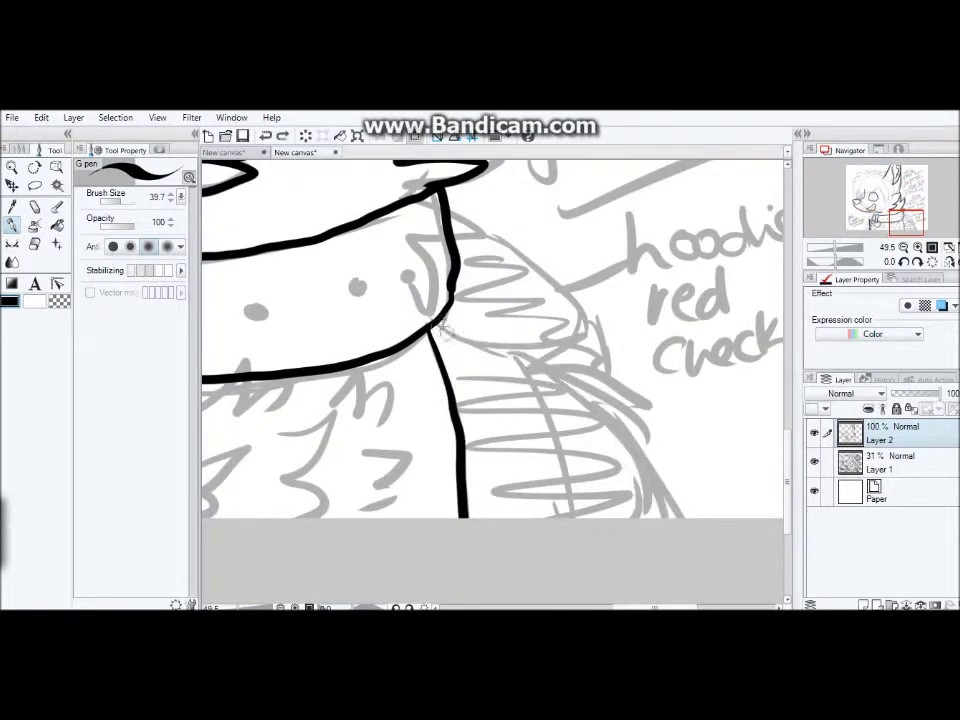
key(ctrl+minus)
key(ctrl+plus)
key(ctrl+minus)
key(ctrl+plus)
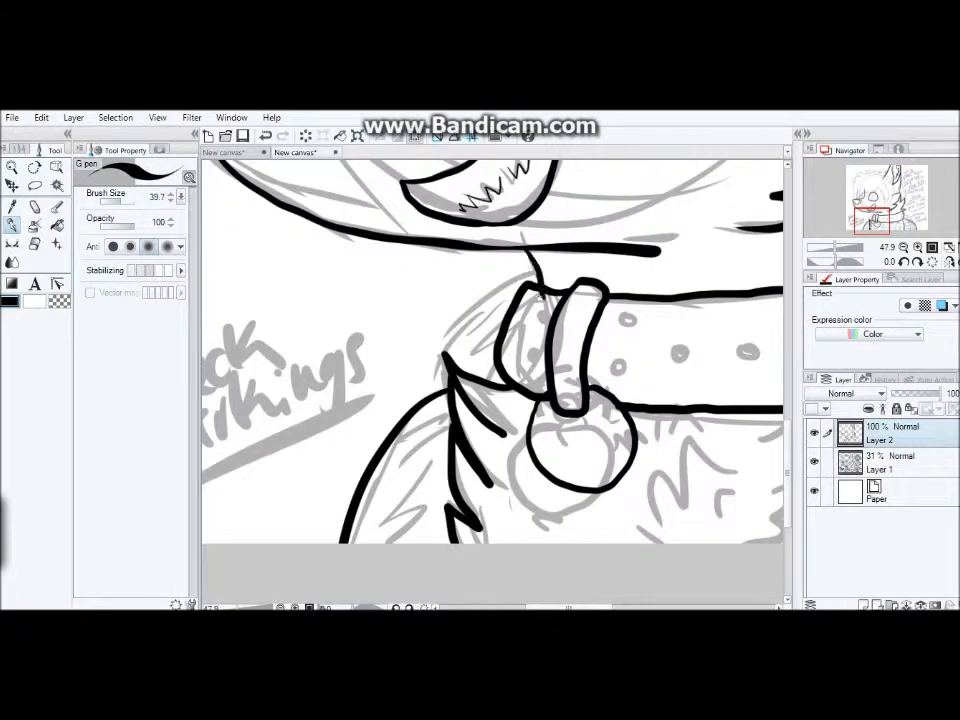
Ink the hood folds and shoulder under the cheek fur, and the fluff inside the ear.
key(ctrl+minus)
key(ctrl+plus)
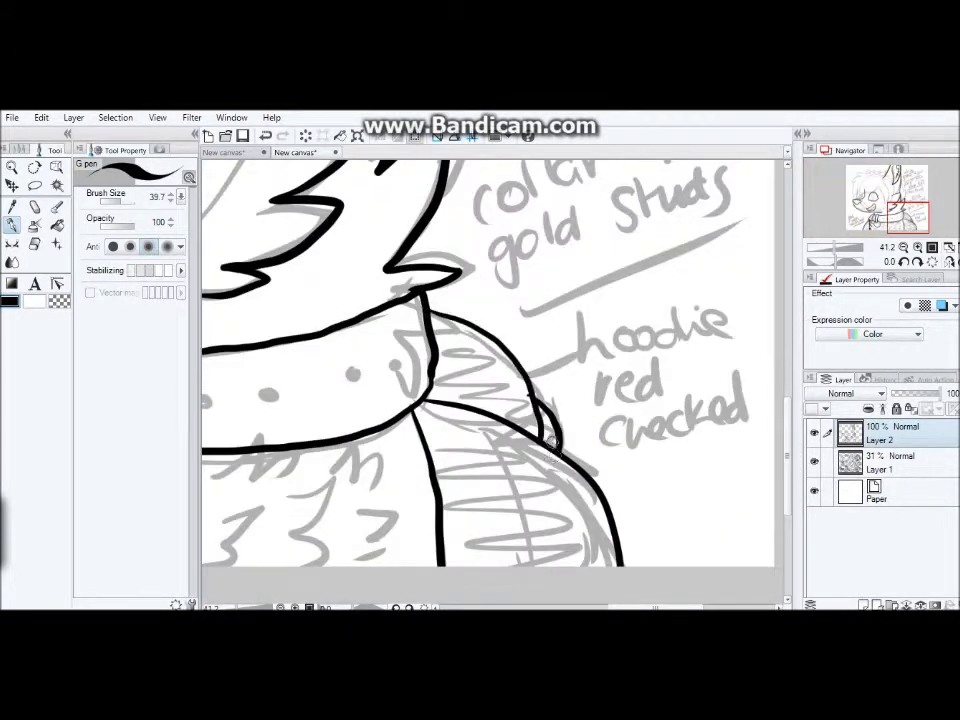
key(ctrl+minus)
key(ctrl+plus)
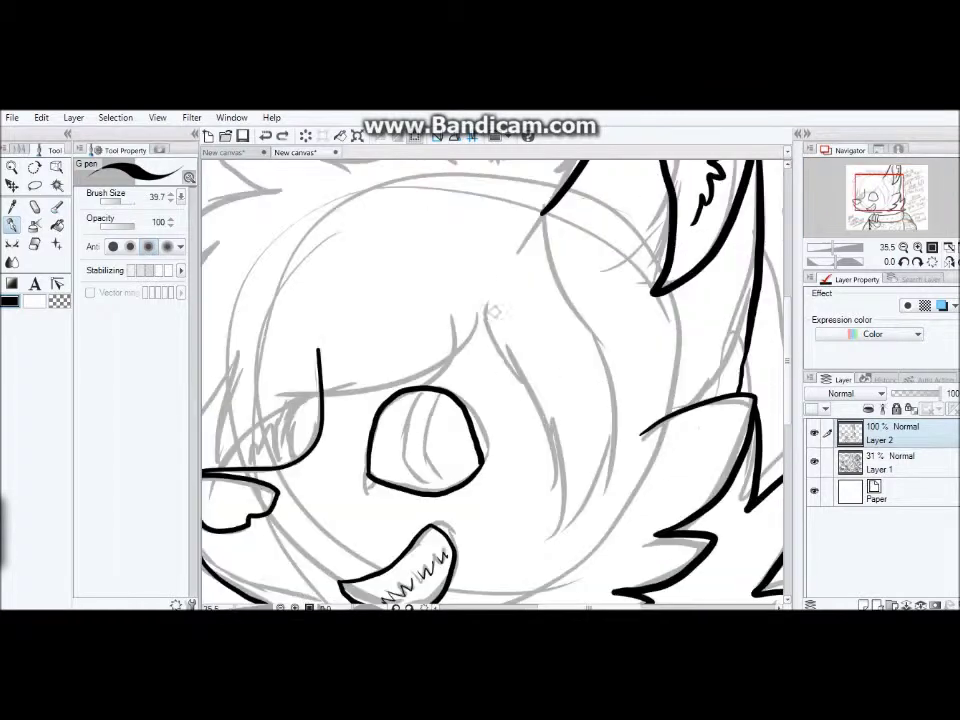
Try to ink the fringe and spiky hair with thin strokes at brush size 39.7.
key(ctrl+minus)
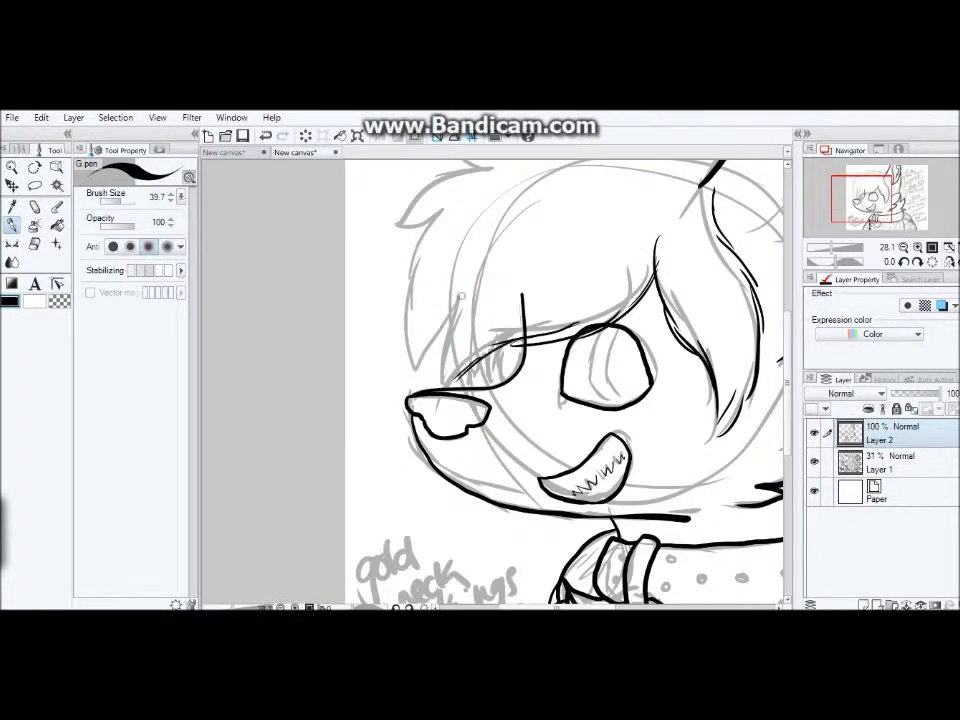
key(ctrl+plus)
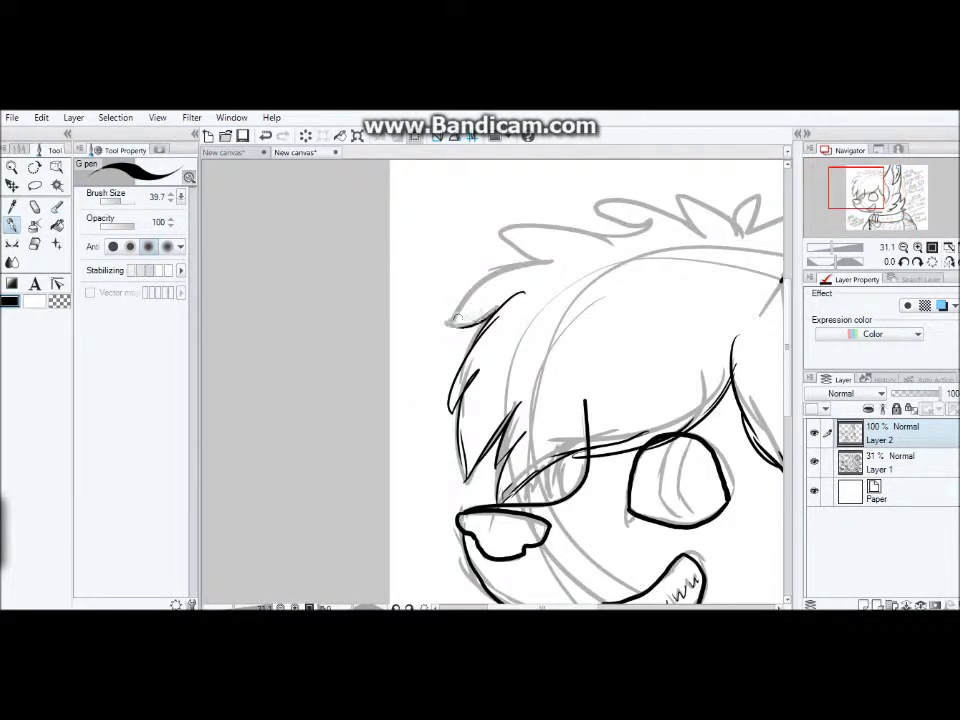
key(ctrl+minus)
key(ctrl+plus)
drag(415, 198, 570, 245)
mouse_move(480, 200)
mouse_down()
mouse_move(561, 160)
mouse_move(574, 210)
mouse_up()
key(ctrl+minus)
key(ctrl+minus)
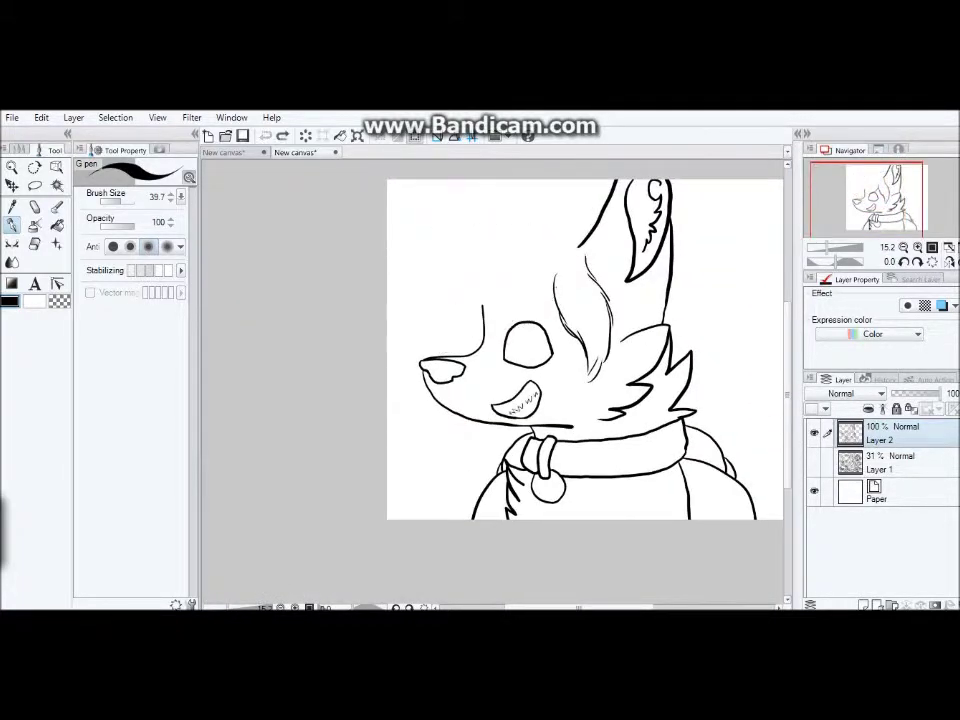
key(e)
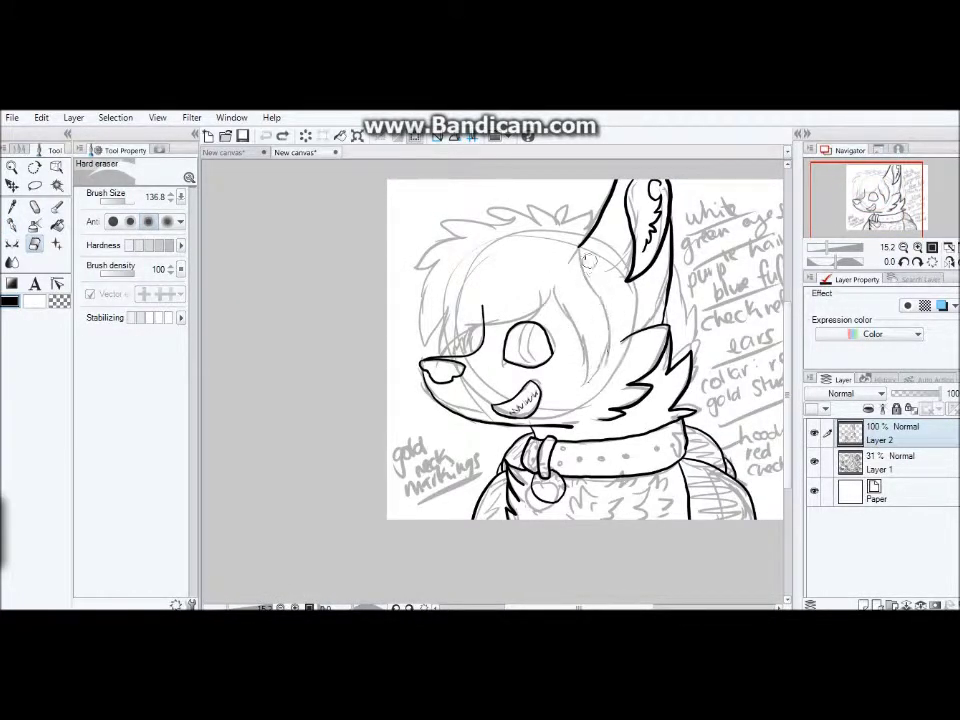
Ink the fringe across the forehead and beside the eye with the G pen at brush size 59.9.
key(p)
key(ctrl+plus)
drag(565, 190, 572, 440)
mouse_move(520, 240)
mouse_down()
mouse_move(570, 428)
mouse_move(425, 330)
mouse_up()
drag(435, 320, 330, 375)
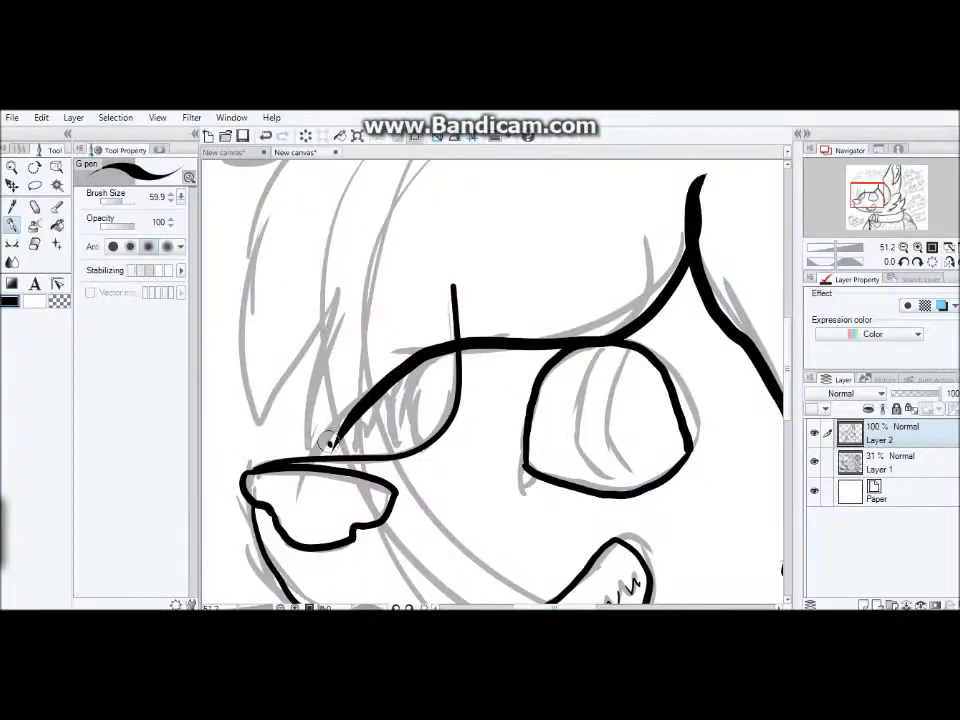
drag(348, 298, 330, 442)
key(ctrl+z)
key(ctrl+minus)
Ink the spiky hair outline from the front of the fringe over the top of the head to the ear.
drag(332, 289, 407, 253)
drag(300, 300, 375, 386)
drag(460, 290, 600, 282)
drag(550, 260, 640, 298)
drag(470, 300, 530, 318)
drag(540, 270, 610, 290)
scroll(600, 400, down, 5)
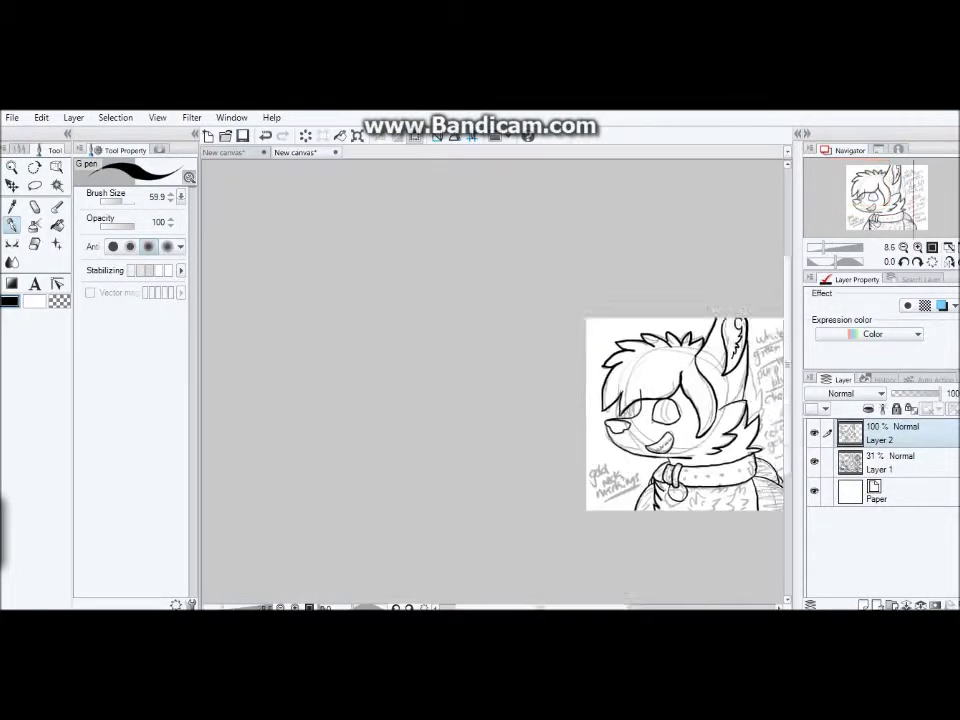
Ink the jagged hair hanging behind the ear and cheek fur.
scroll(533, 380, up, 6)
drag(430, 258, 412, 394)
scroll(533, 380, up, 3)
drag(500, 286, 470, 416)
scroll(605, 465, up, 3)
scroll(607, 465, down, 6)
Duplicate the line art on Layer 2 and make the original Layer 2 the active layer.
key(ctrl+shift+n)
key(ctrl+e)
right_click(850, 432)
click(857, 193)
Fill the hair on the head and behind the cheek fur with purple, RGB 128, 31, 226.
click(57, 225)
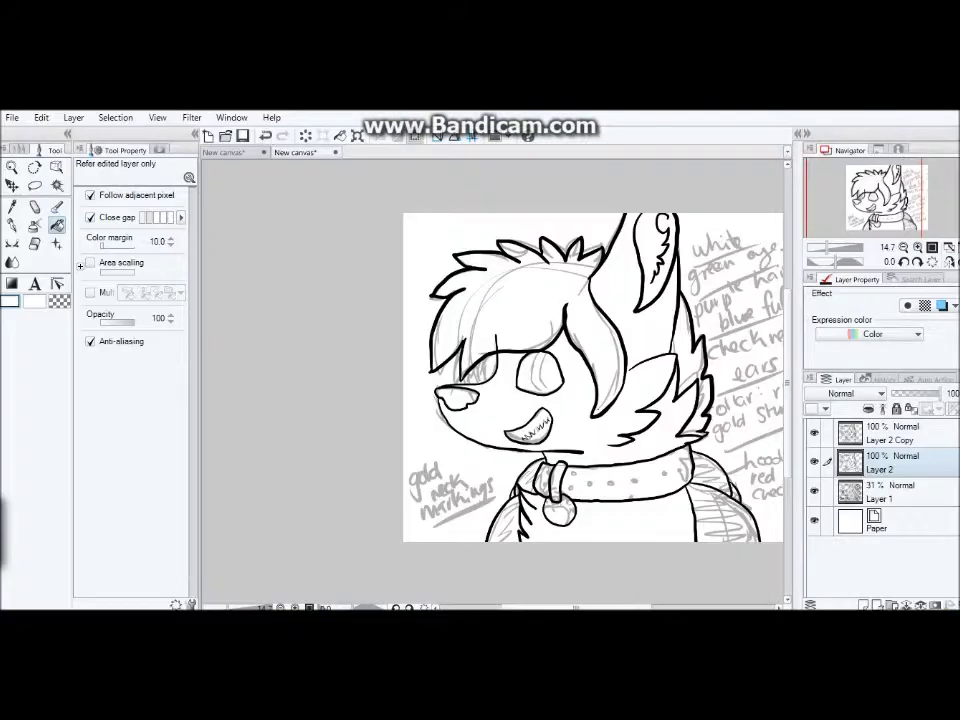
click(158, 150)
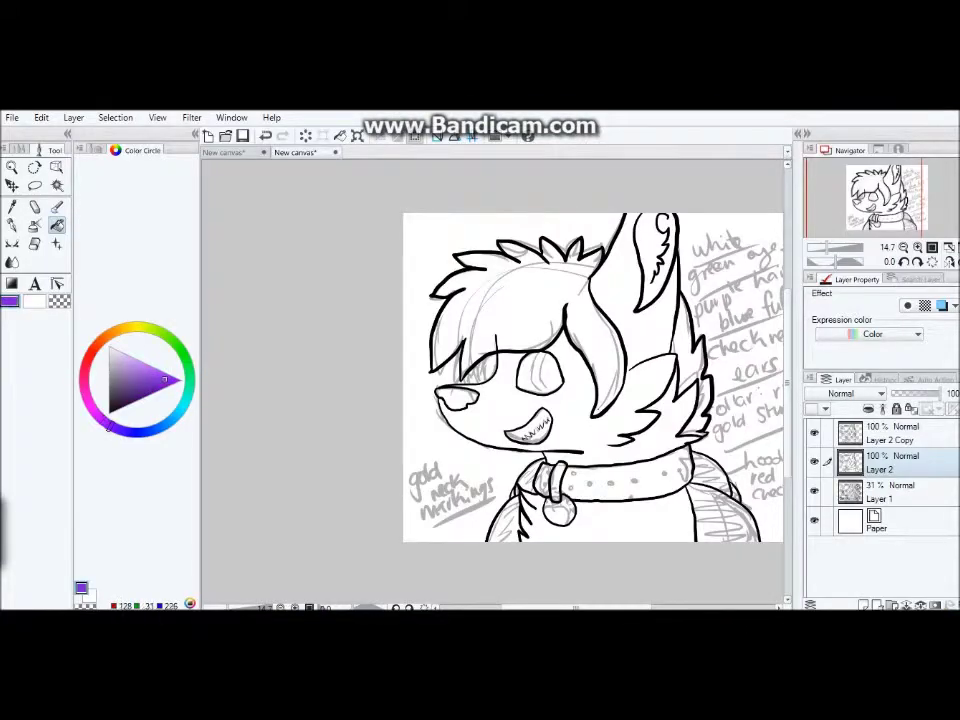
click(520, 285)
click(695, 380)
Fill the collar with red, RGB 209, 28, 42, and colour its loop and tag grey.
click(166, 379)
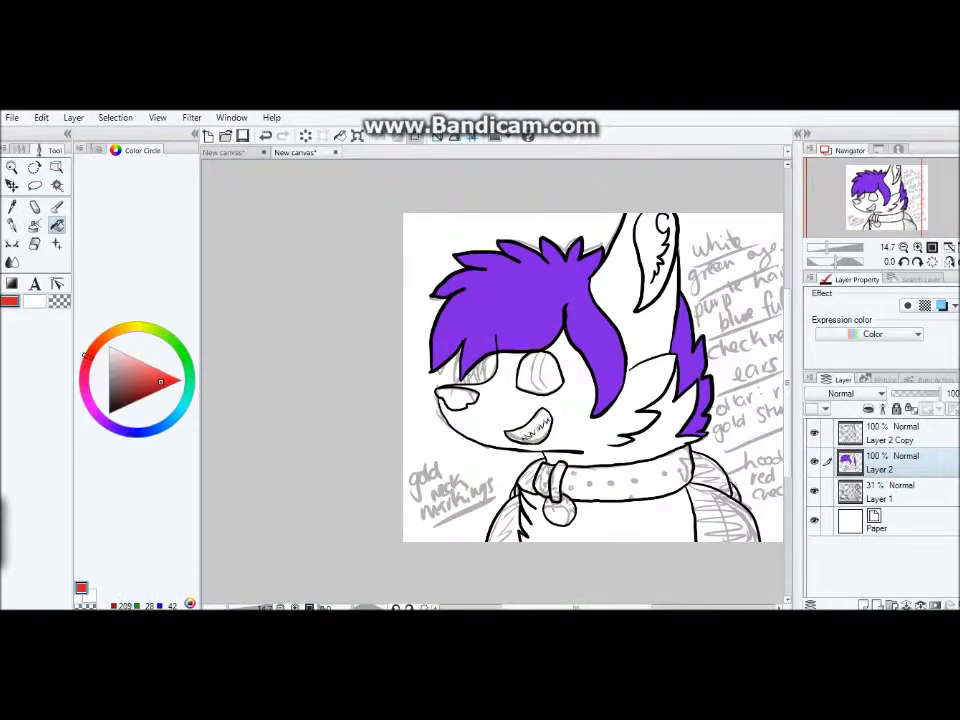
click(610, 476)
click(107, 366)
Switch to the browser to check the character's colours on the Calluna reference sheet, and return to Clip Studio Paint.
key(super+Down)
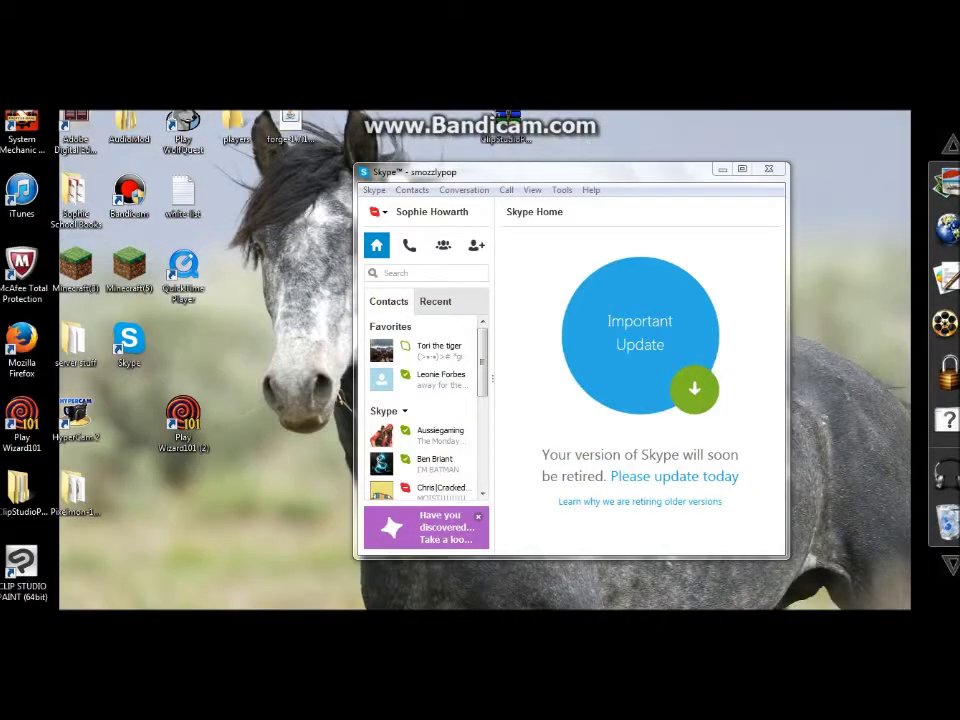
key(alt+Tab)
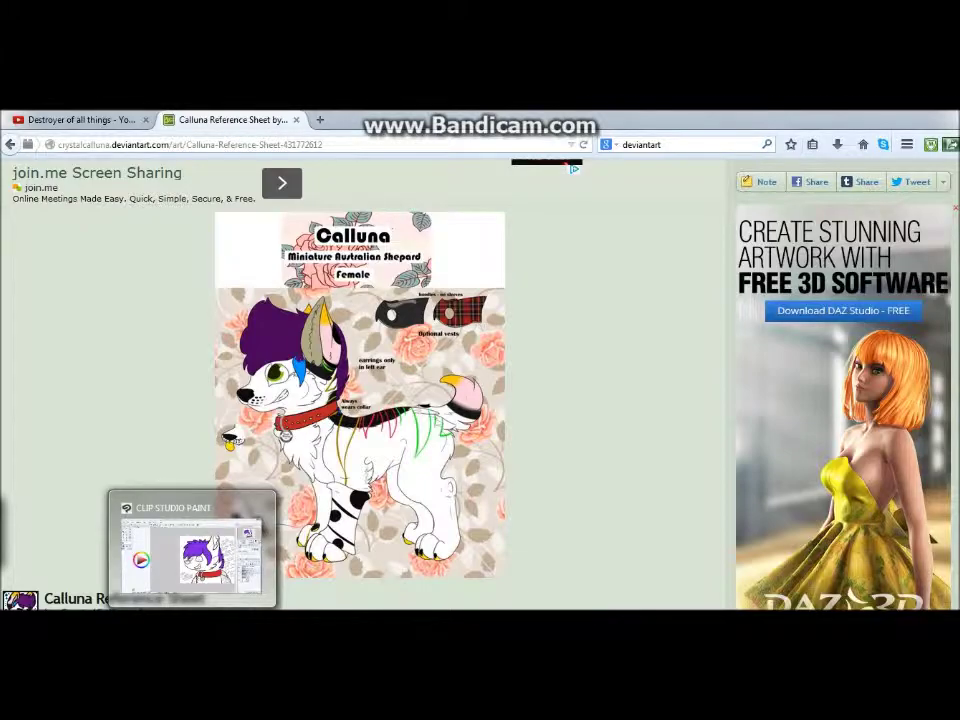
key(alt+Tab)
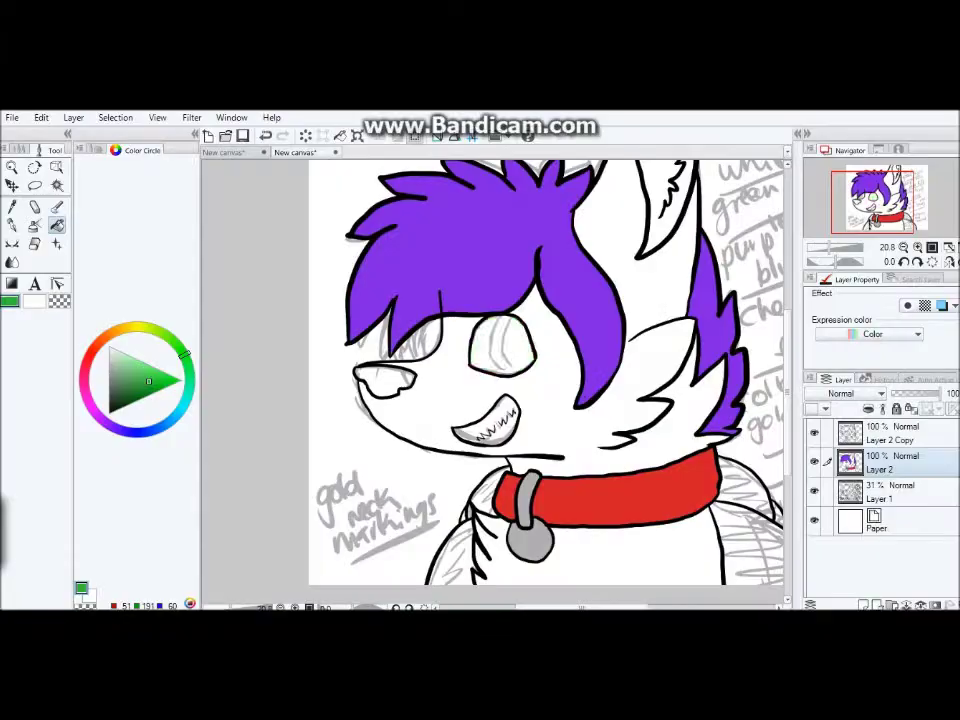
Outline the iris in the larger eye and fill it with green, RGB 44, 151, 33.
click(180, 347)
click(143, 388)
scroll(500, 345, up, 3)
drag(484, 279, 480, 439)
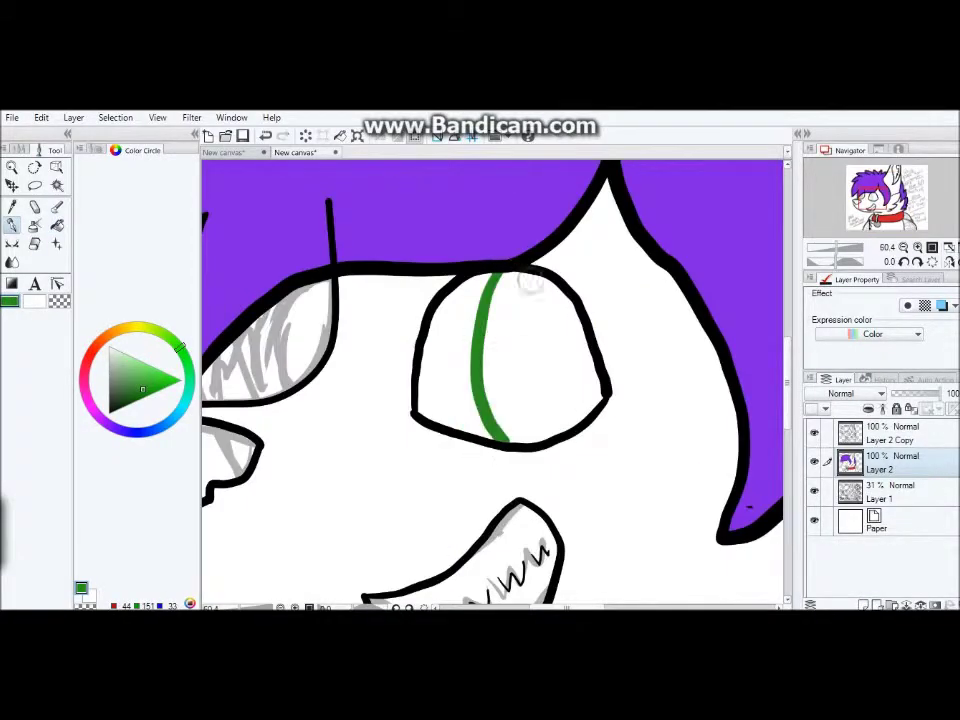
click(501, 354)
Add a dark green area, RGB 24, 75, 19, to the larger iris, leaving a rounded lighter highlight.
mouse_move(526, 274)
mouse_down()
mouse_move(546, 433)
mouse_move(511, 328)
mouse_up()
scroll(468, 322, down, 2)
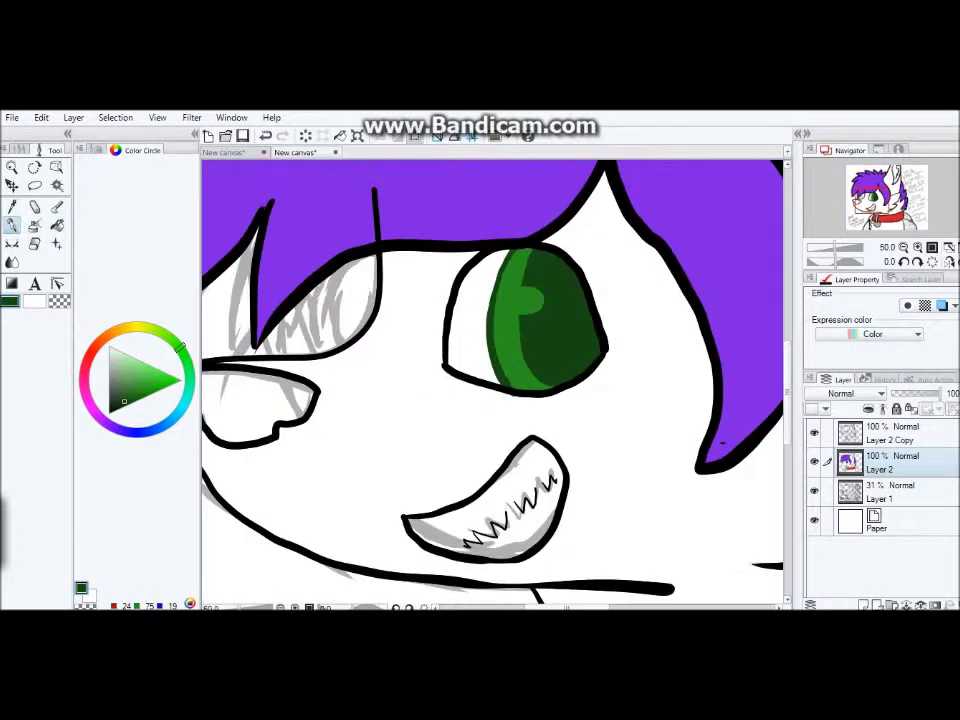
scroll(484, 343, up, 1)
scroll(484, 343, down, 4)
Ink the smaller eye's inner edge and jagged lashes in black beneath the fringe, and fill its background white.
scroll(430, 340, up, 6)
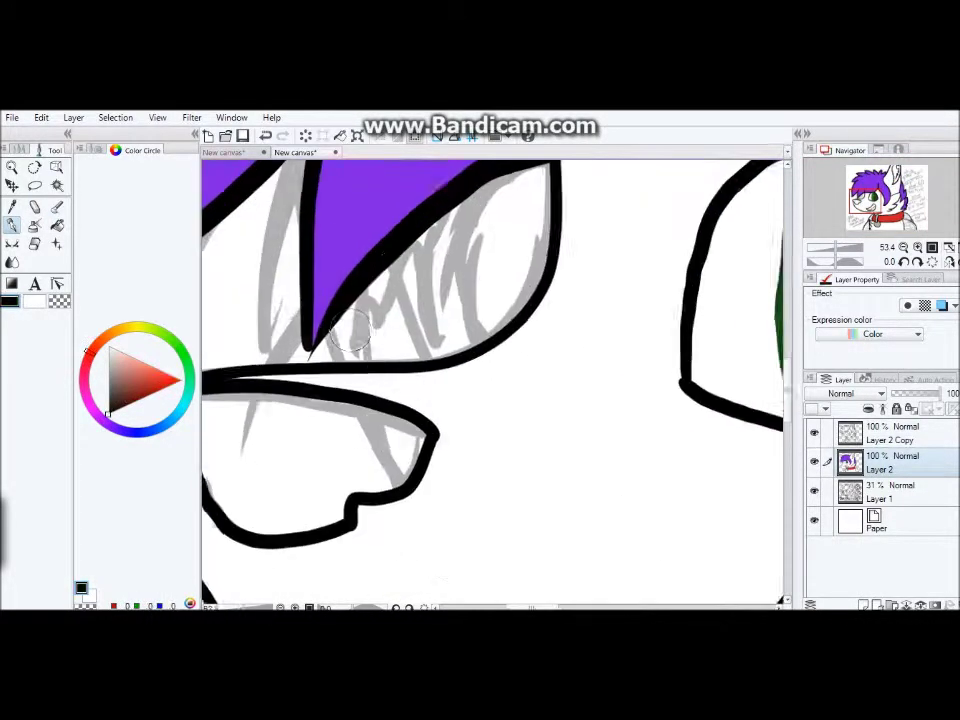
scroll(480, 380, down, 2)
scroll(510, 336, down, 1)
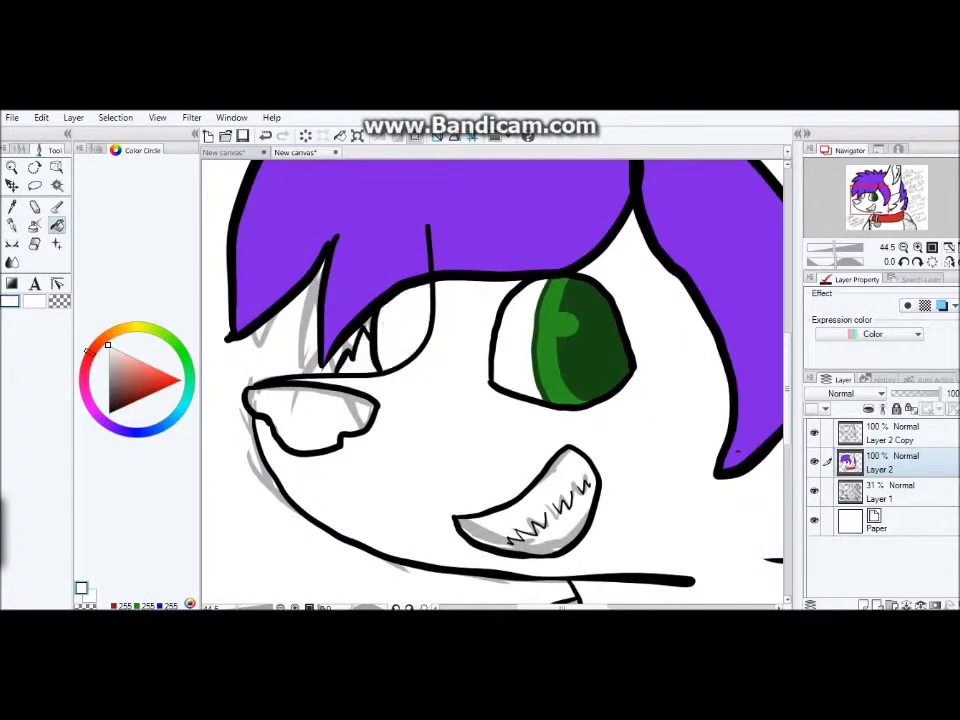
scroll(510, 336, up, 3)
Colour the smaller eye's iris with the two greens sampled from the larger eye, including the rounded highlight.
key(x)
alt+click(681, 348)
mouse_move(372, 335)
mouse_down()
mouse_move(395, 280)
mouse_move(392, 258)
mouse_move(403, 290)
mouse_move(387, 317)
mouse_move(429, 268)
mouse_move(364, 321)
mouse_up()
alt+click(376, 330)
alt+click(392, 300)
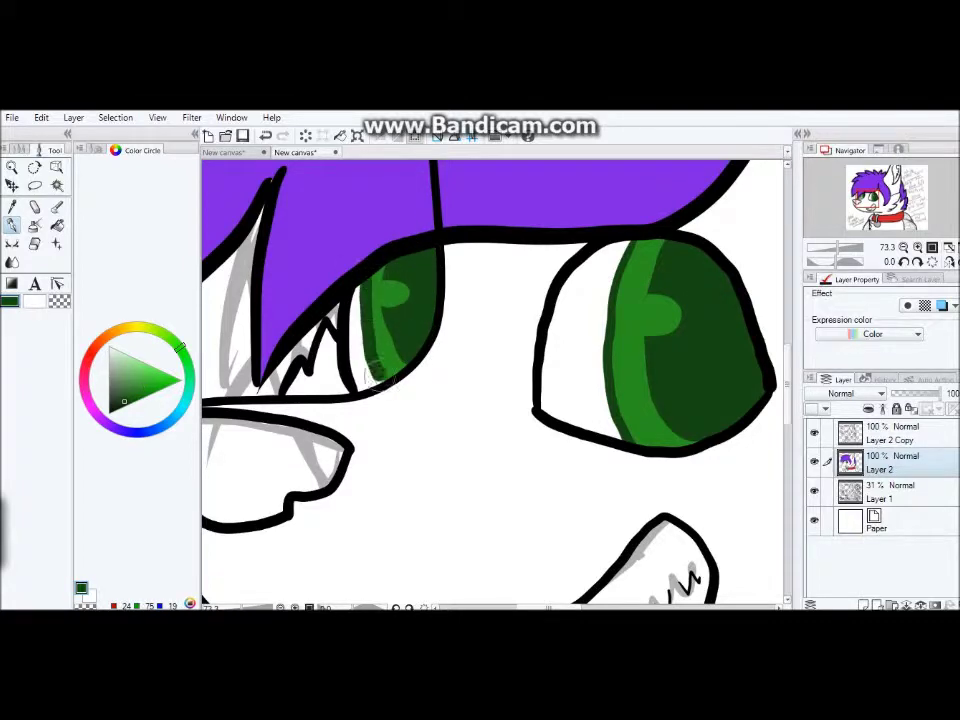
scroll(364, 321, down, 3)
scroll(490, 370, down, 3)
Fill the nose with black and paint a thin white highlight across it.
key(d)
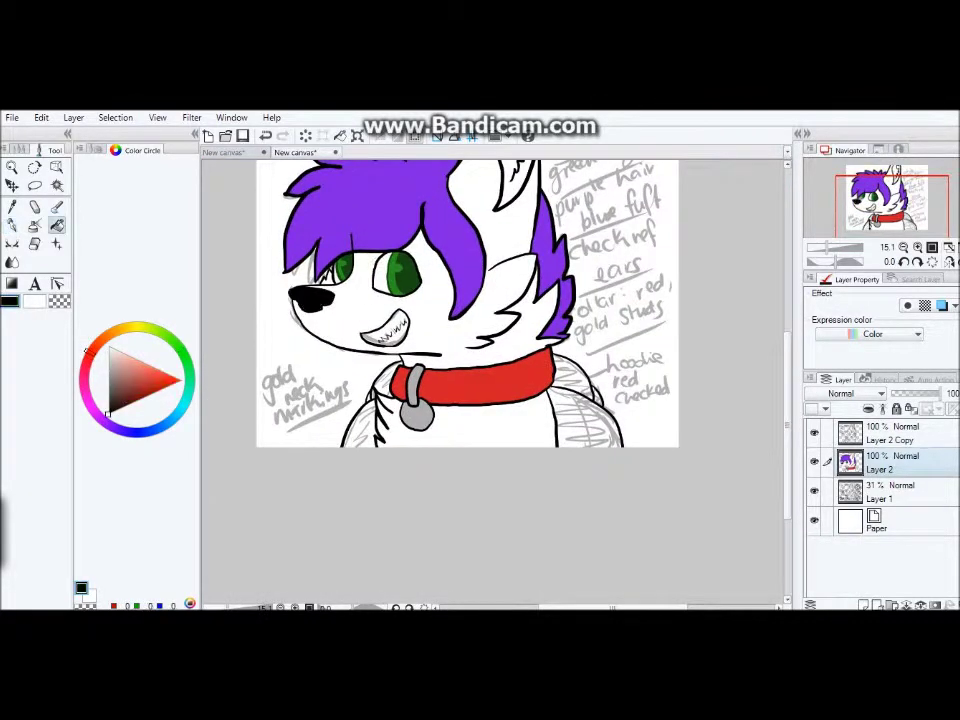
scroll(311, 264, up, 10)
mouse_move(311, 264)
mouse_down()
mouse_move(354, 369)
mouse_move(409, 354)
mouse_move(437, 411)
mouse_move(316, 262)
mouse_move(572, 306)
mouse_move(735, 305)
mouse_up()
scroll(298, 270, down, 5)
scroll(500, 300, up, 6)
key(x)
drag(605, 262, 565, 295)
scroll(563, 292, down, 6)
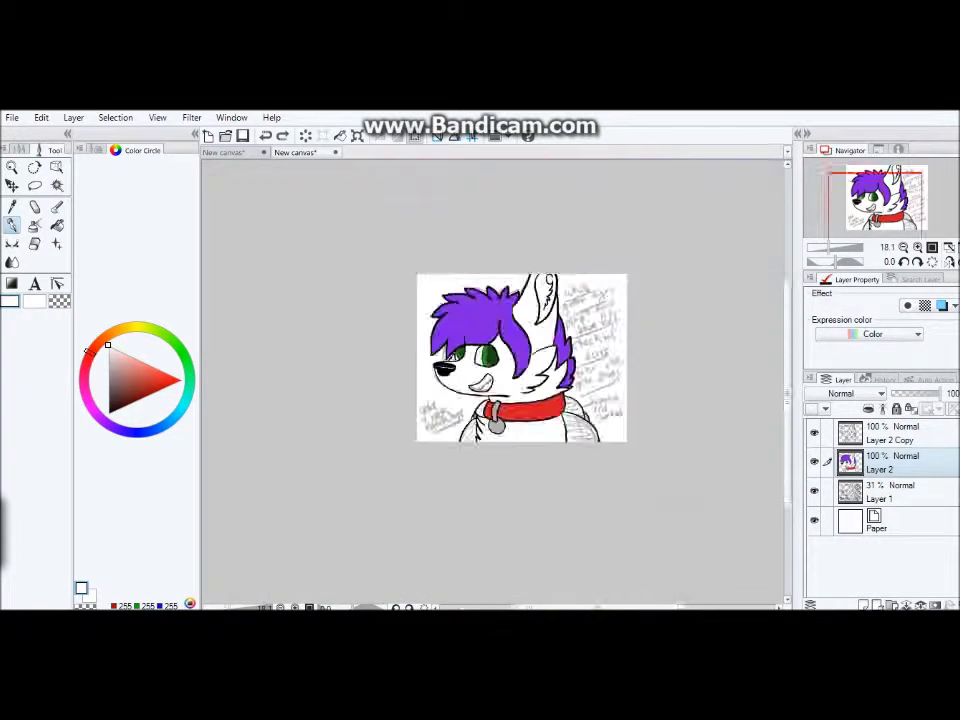
Fill the hoodie with bright red, RGB 245, 7, 26, checking the reference sheet in the browser.
scroll(500, 300, up, 3)
scroll(418, 428, up, 3)
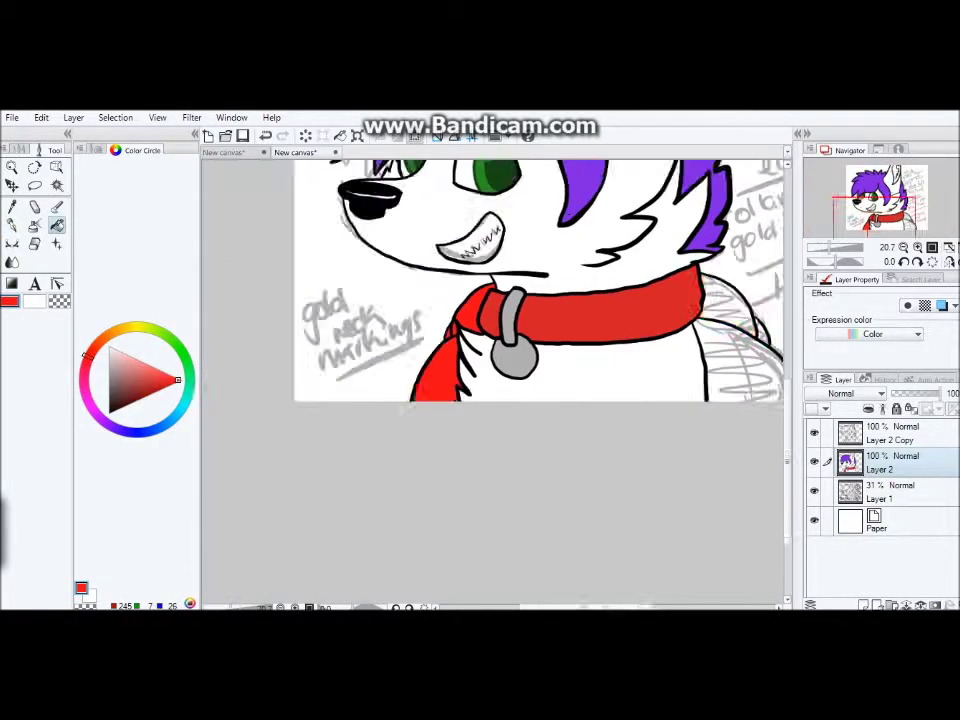
key(alt+Tab)
click(190, 548)
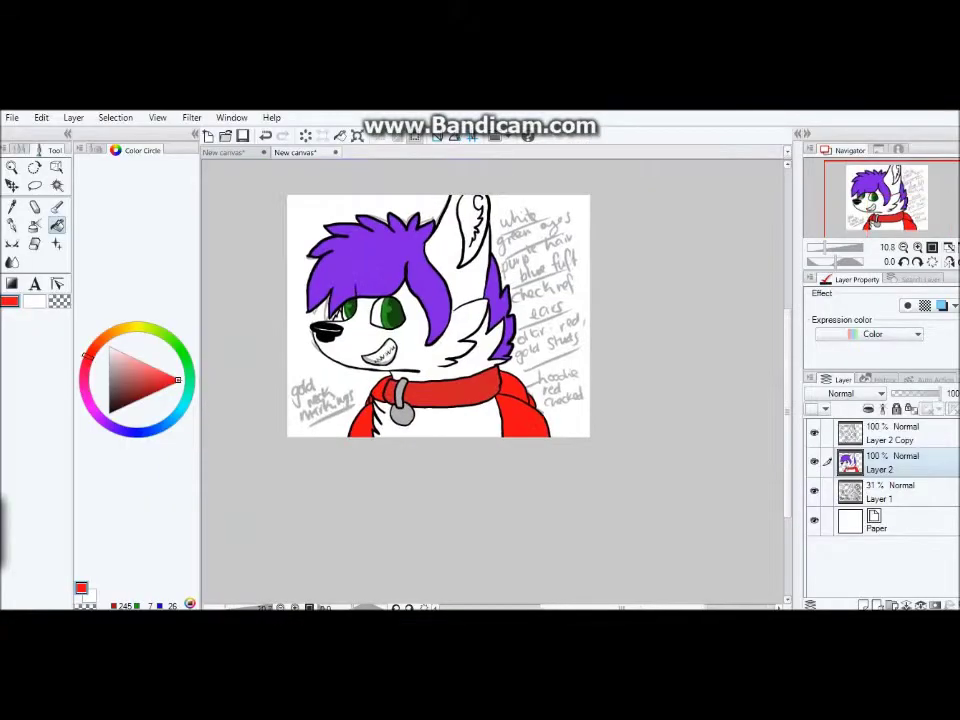
Draw black seam lines on the hoodie and fill the outer sleeve areas white.
scroll(450, 400, up, 3)
scroll(648, 508, up, 3)
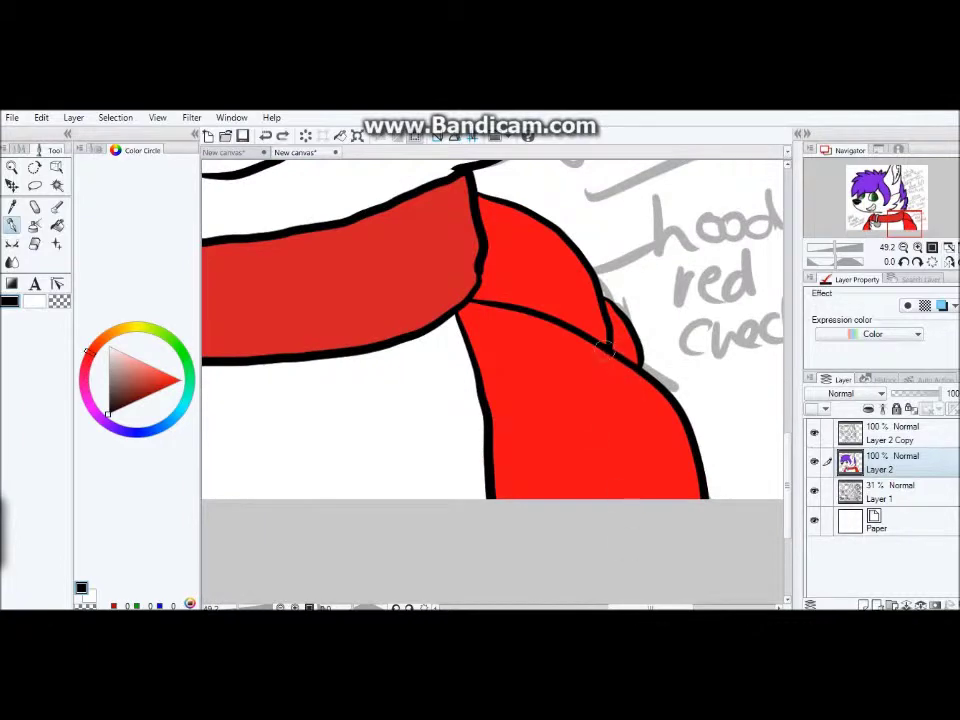
scroll(490, 330, down, 2)
key(x)
key(e)
scroll(490, 330, down, 5)
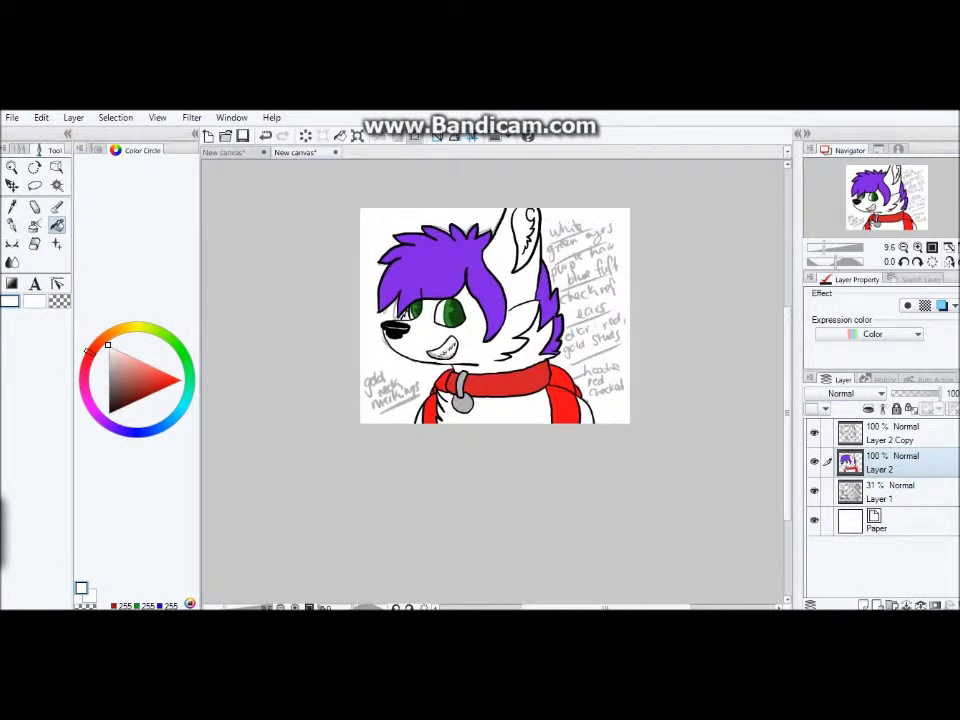
Recolour the hood darker red and the collar a lighter red to set them apart from the hoodie.
scroll(405, 375, up, 4)
key(x)
scroll(270, 375, down, 2)
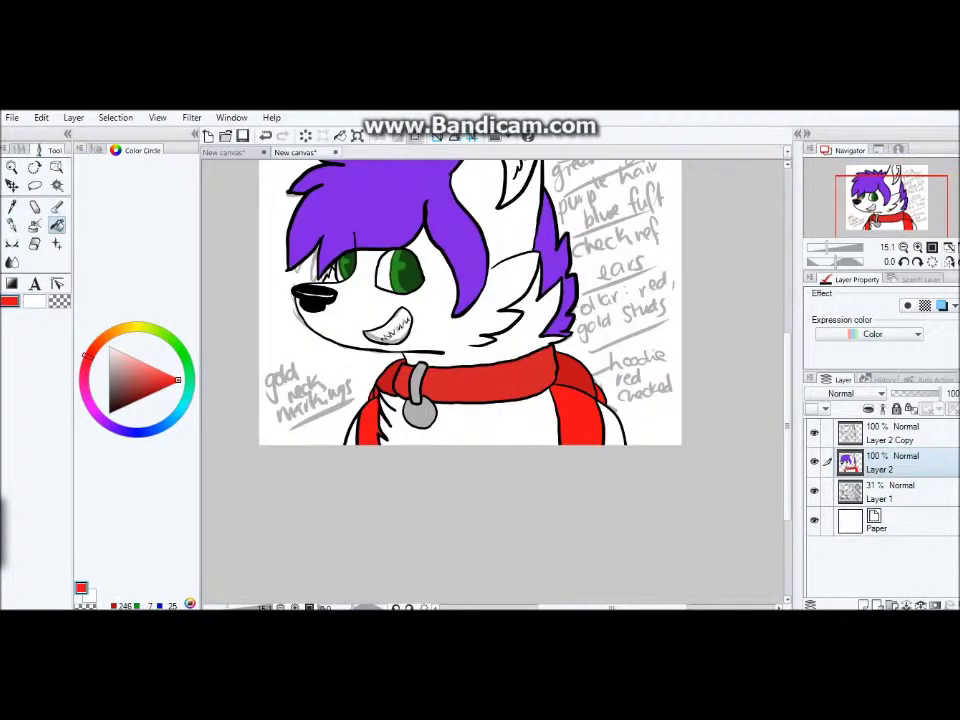
Dot gold studs, RGB 239, 158, 50, along the red collar.
scroll(470, 300, down, 1)
click(113, 330)
scroll(384, 352, up, 3)
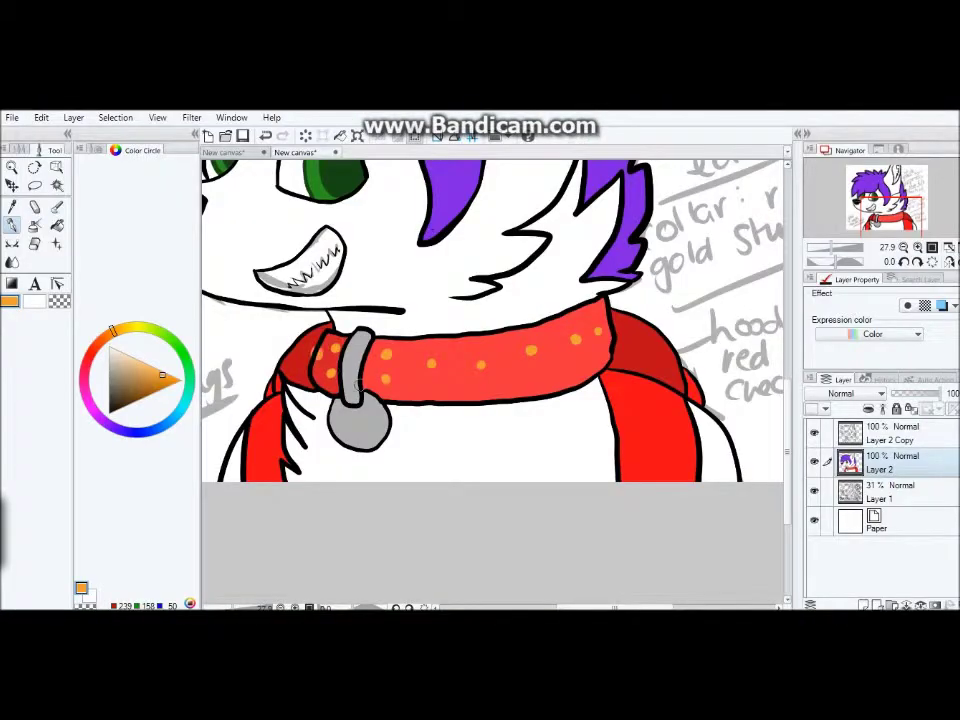
Shade the purple hair on Layer 2 with fine darker purple strands, RGB 102, 26, 179.
scroll(490, 330, down, 4)
scroll(420, 330, up, 3)
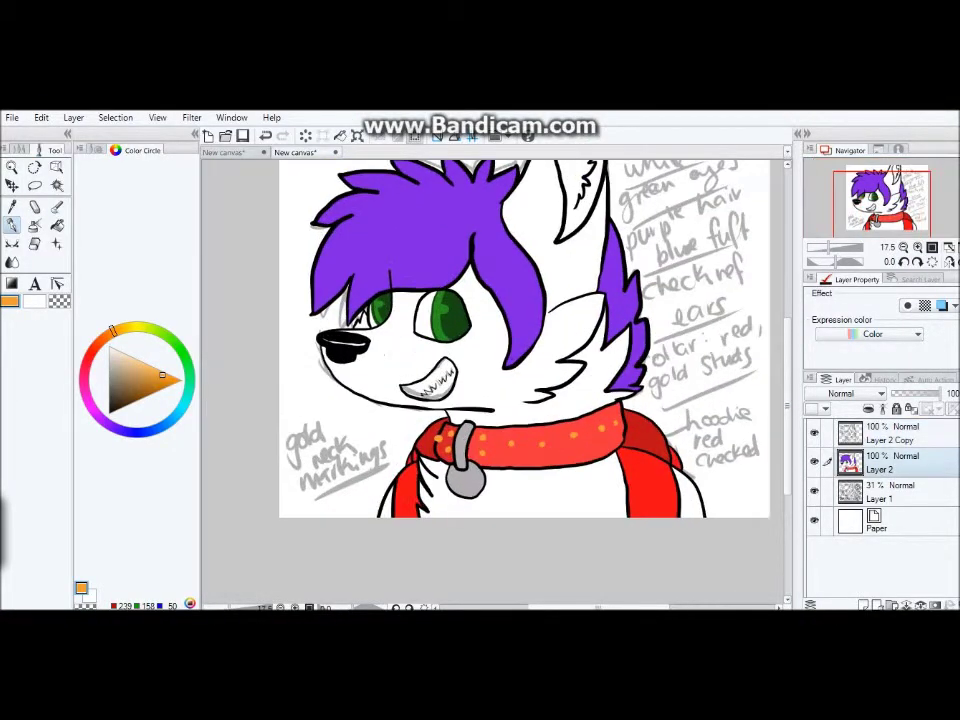
alt+click(420, 260)
ctrl+shift+click(543, 364)
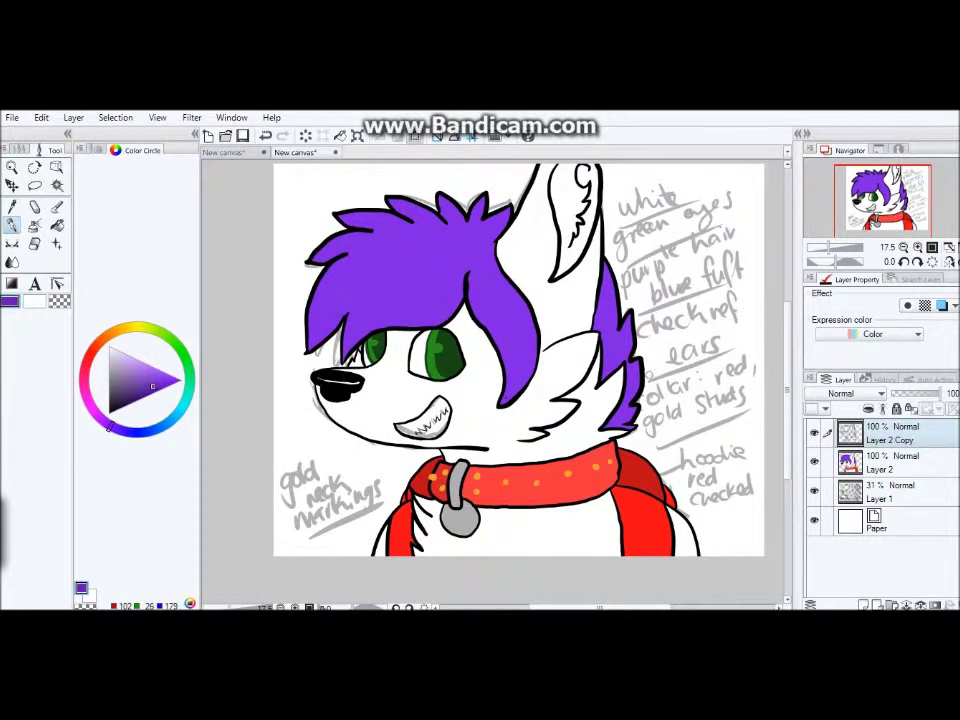
ctrl+shift+click(338, 228)
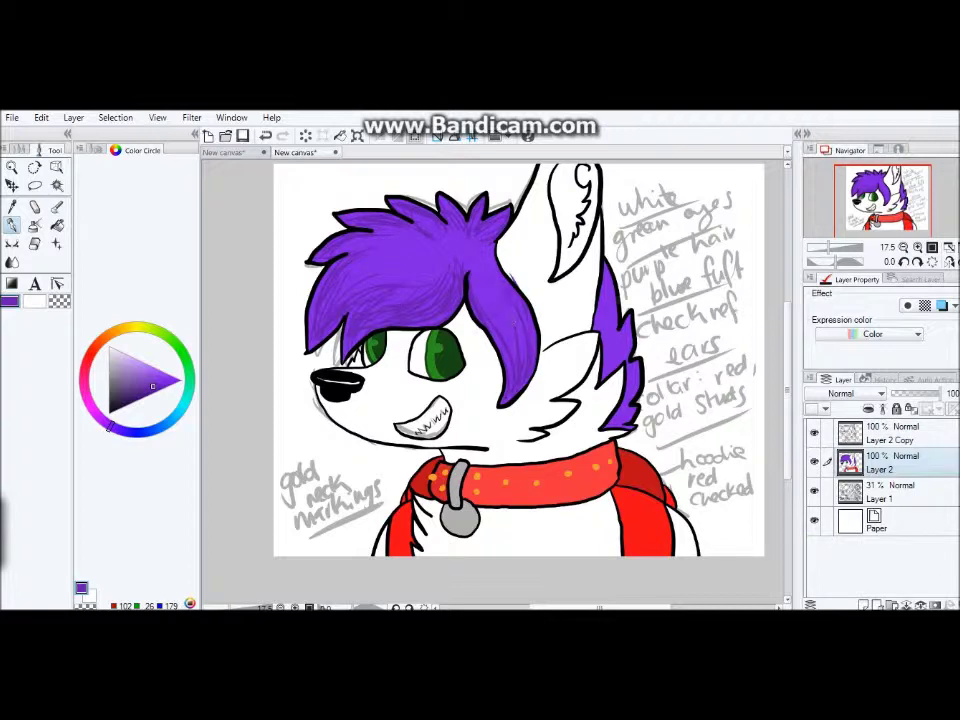
Paint the front hair lock blue, RGB 26, 66, 248, and blend its upper end into the purple hair.
scroll(513, 260, up, 5)
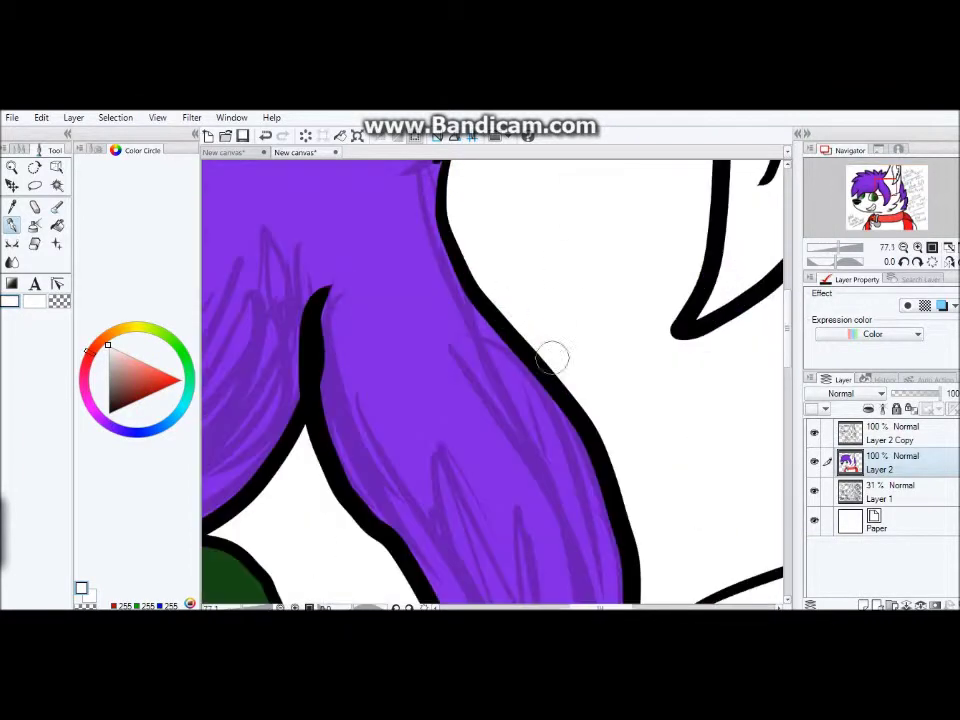
scroll(553, 354, down, 4)
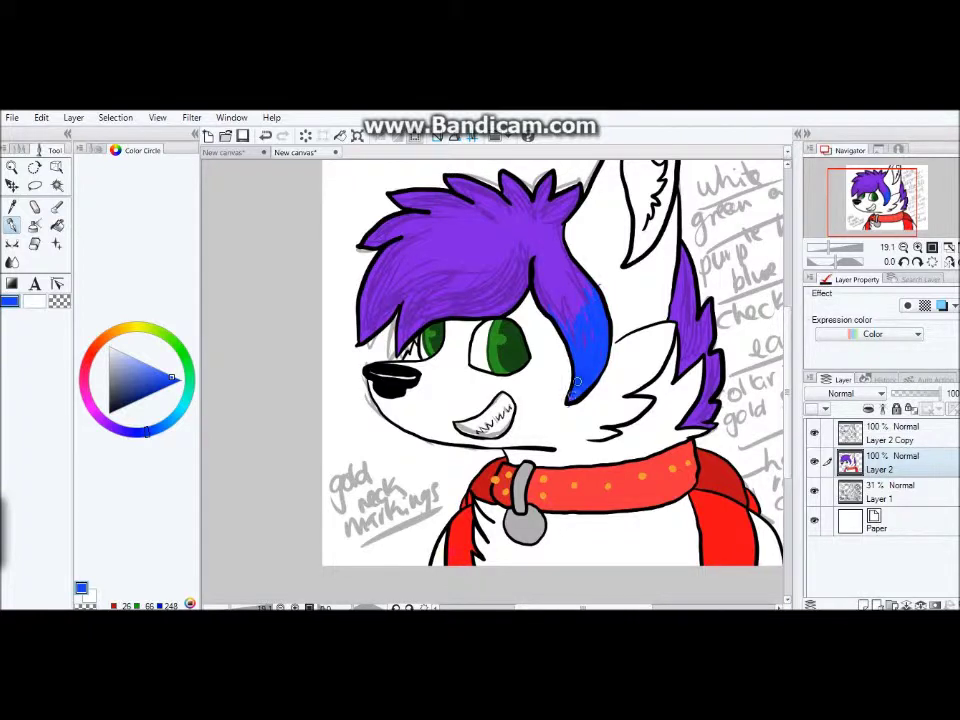
alt+click(540, 285)
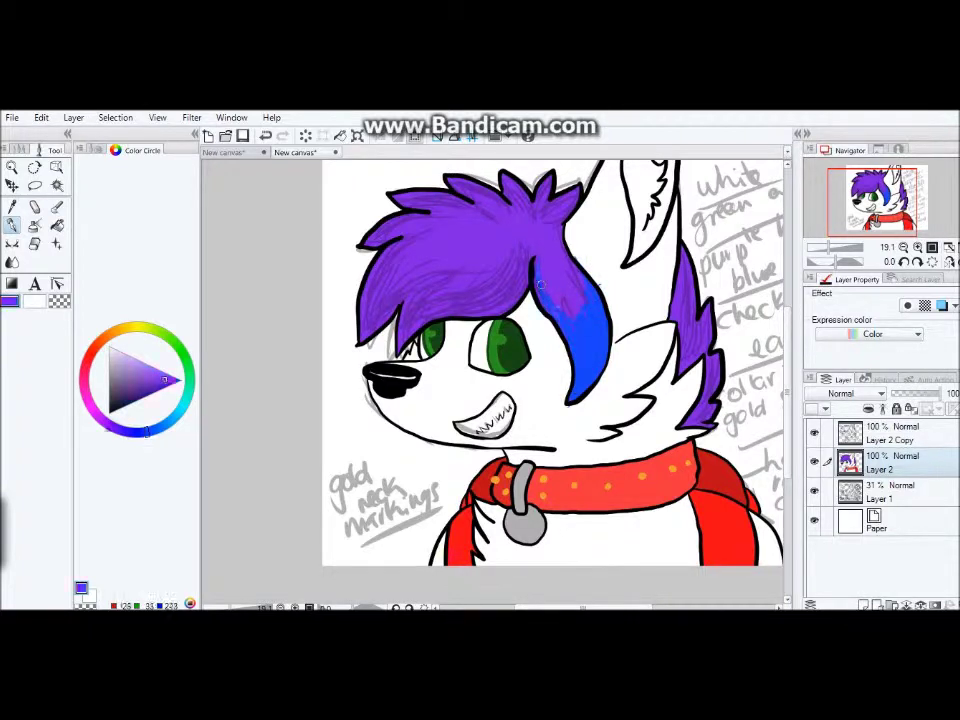
Add darker blue strands, RGB 7, 41, 192, to the front lock and deep purple strands, RGB 60, 21, 100, to the hair.
alt+click(585, 354)
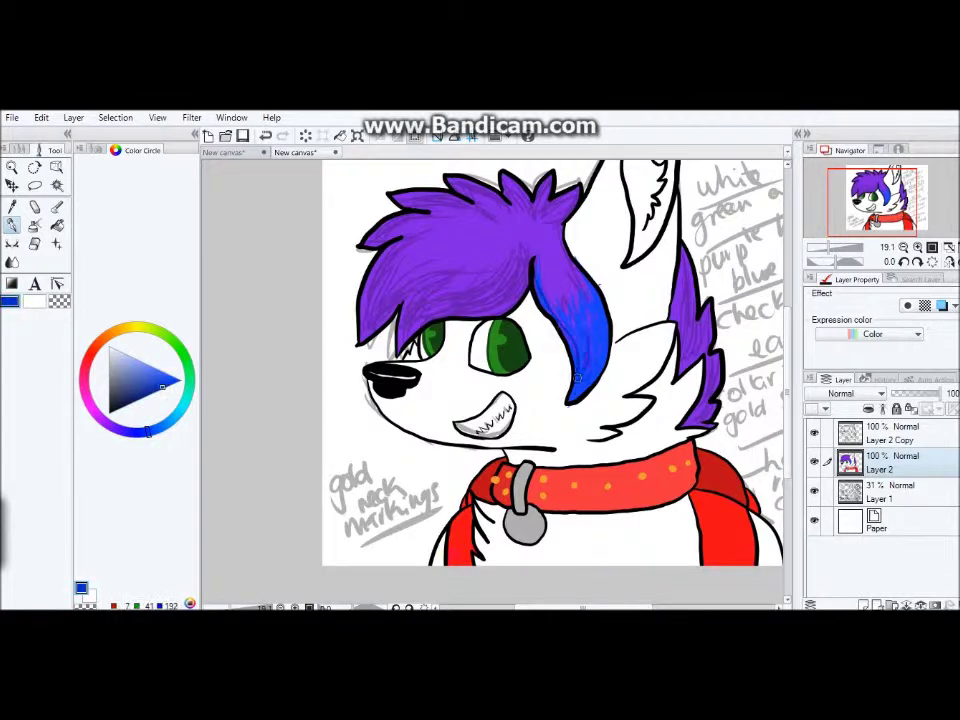
alt+click(437, 262)
scroll(430, 258, down, 1)
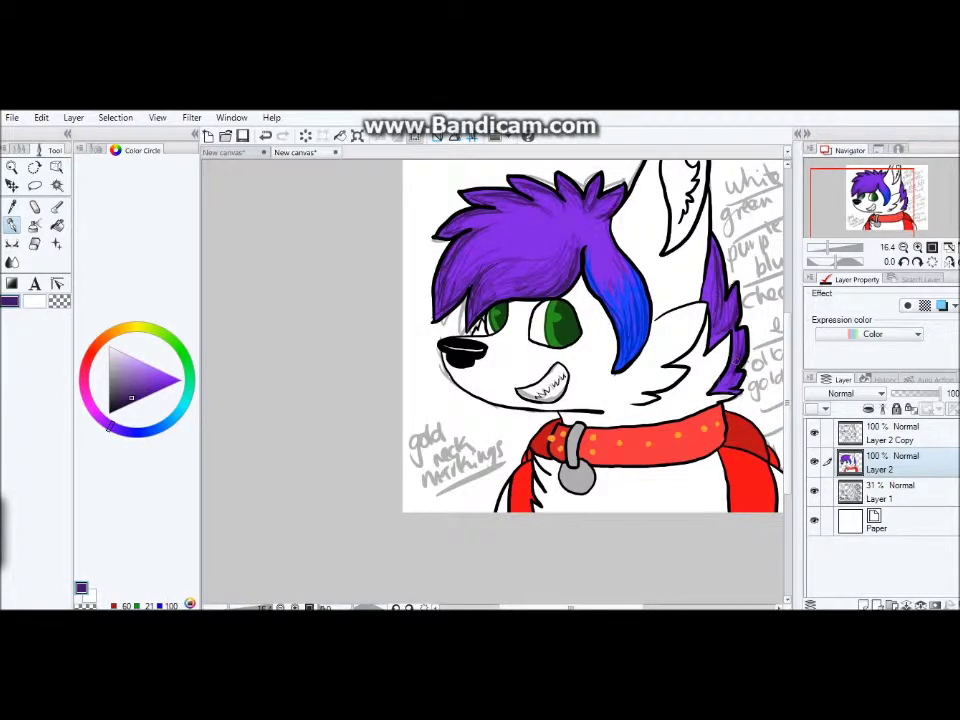
Touch up the black fringe outline above the eyes and clean off purple spill around the fringe tips.
click(890, 432)
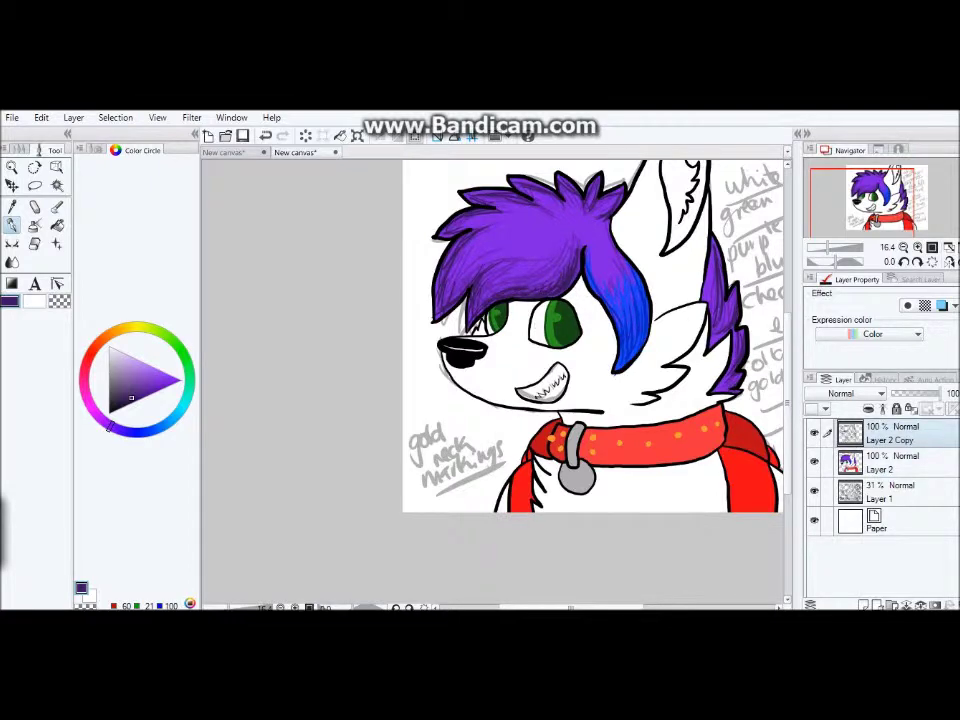
scroll(509, 320, up, 6)
alt+click(508, 260)
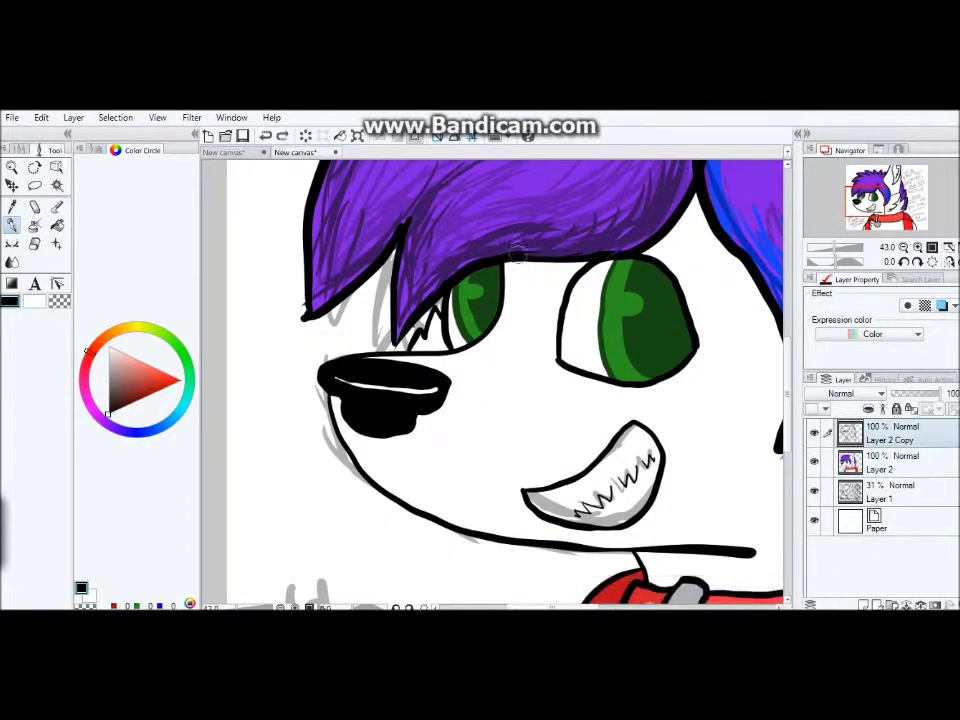
scroll(576, 259, up, 2)
ctrl+shift+click(444, 268)
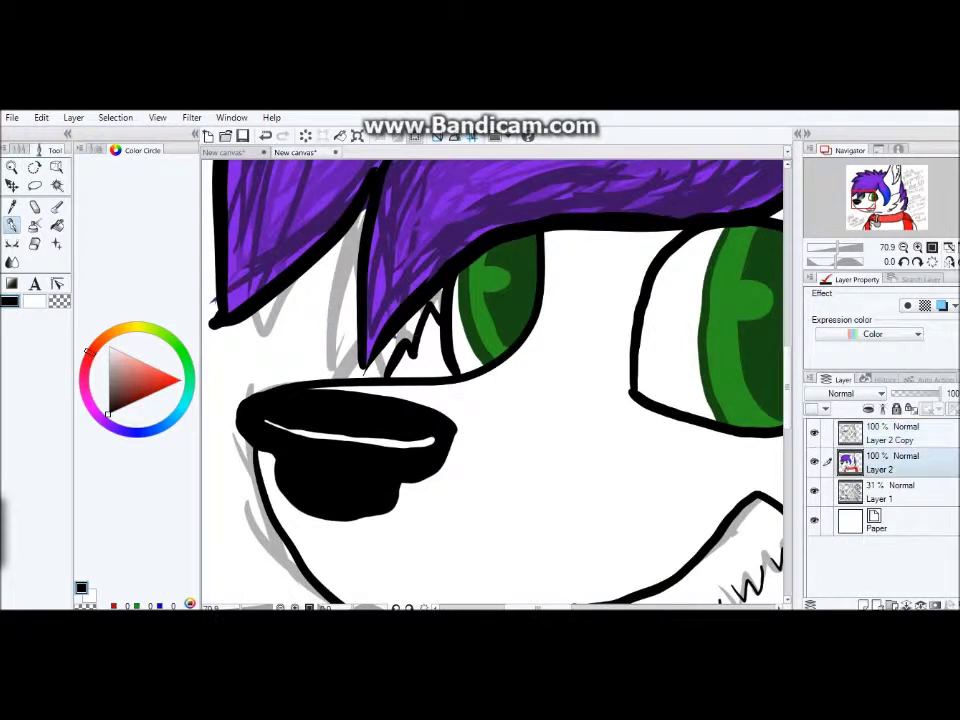
drag(380, 340, 480, 349)
key(e)
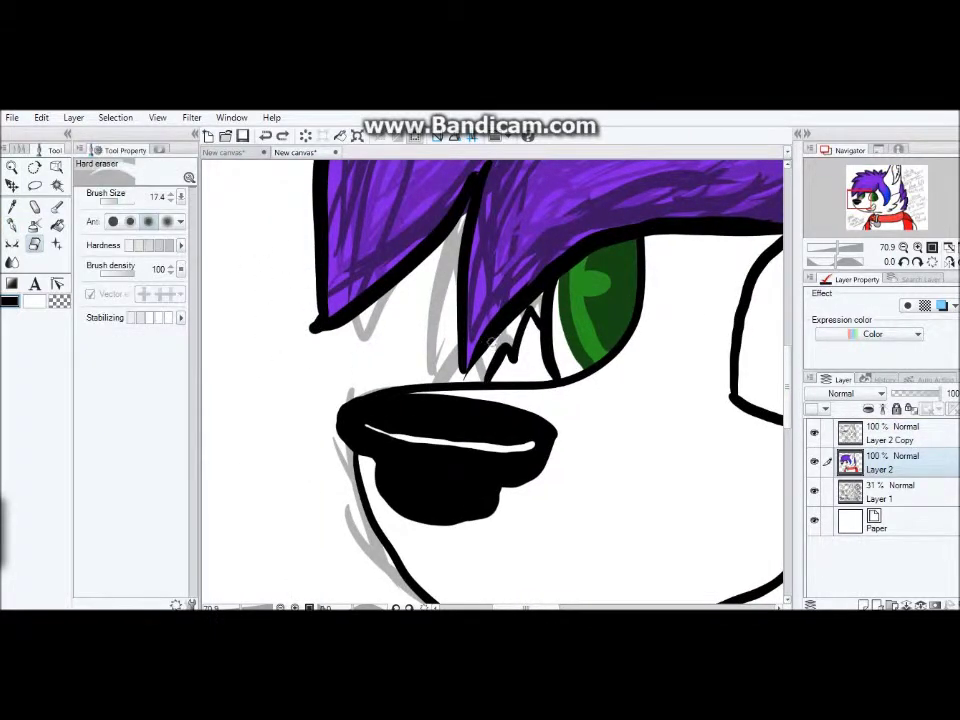
scroll(645, 382, down, 6)
scroll(645, 382, up, 1)
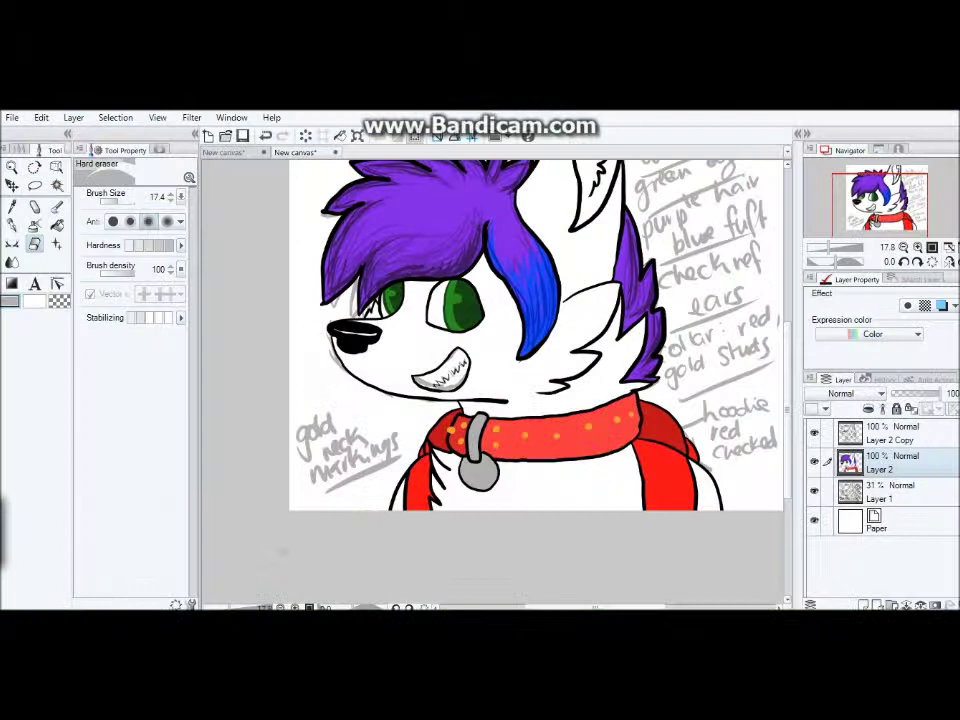
Draw a light grey vertical stripe down the hoodie's narrow panel beside the collar tag with the G pen.
scroll(395, 470, up, 6)
alt+click(418, 462)
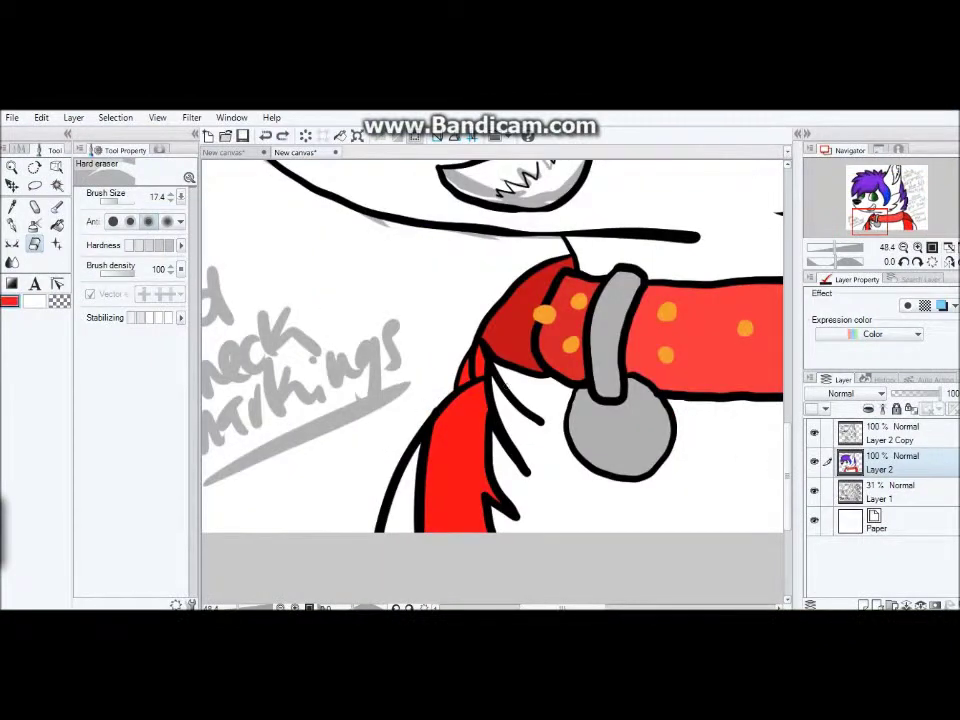
key(p)
drag(458, 392, 449, 521)
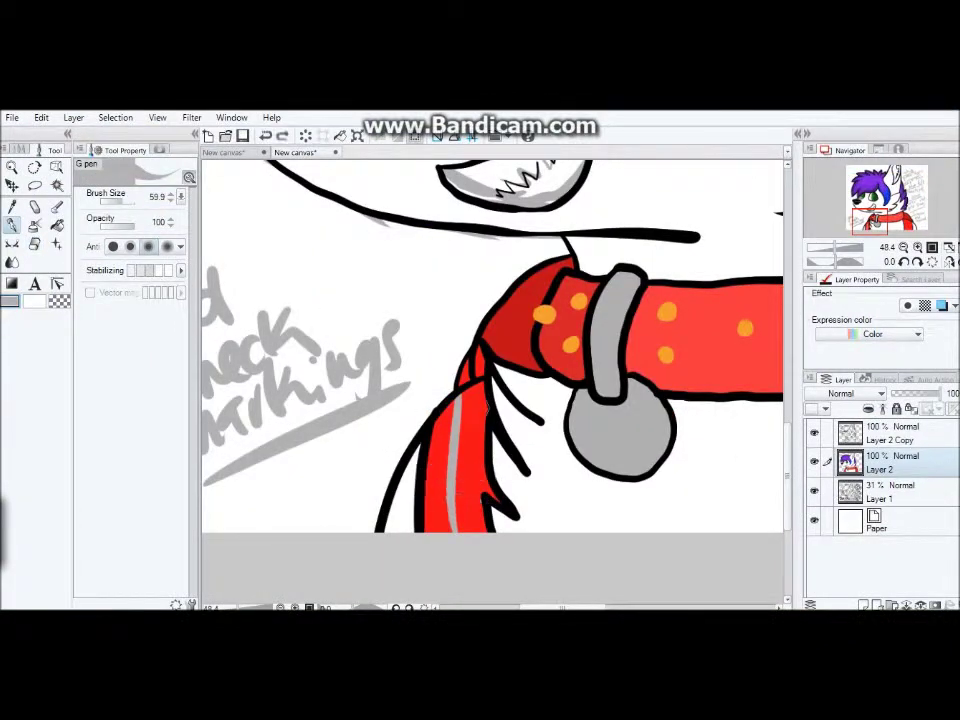
Draw two vertical and two horizontal light grey check stripes on the hoodie's wider panel.
scroll(490, 345, down, 2)
drag(567, 350, 598, 470)
drag(608, 360, 616, 470)
scroll(612, 420, up, 2)
drag(508, 400, 685, 413)
drag(512, 425, 583, 435)
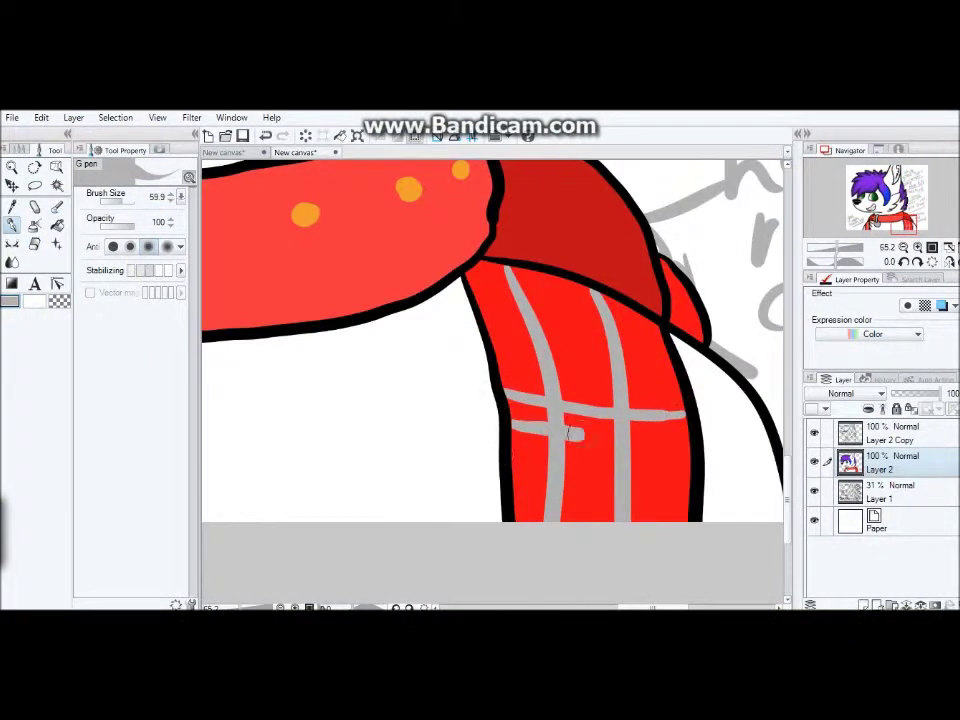
Draw light grey horizontal stripes across the narrow hoodie panel to cross its vertical ones.
scroll(567, 432, up, 4)
drag(700, 452, 568, 437)
drag(700, 488, 565, 478)
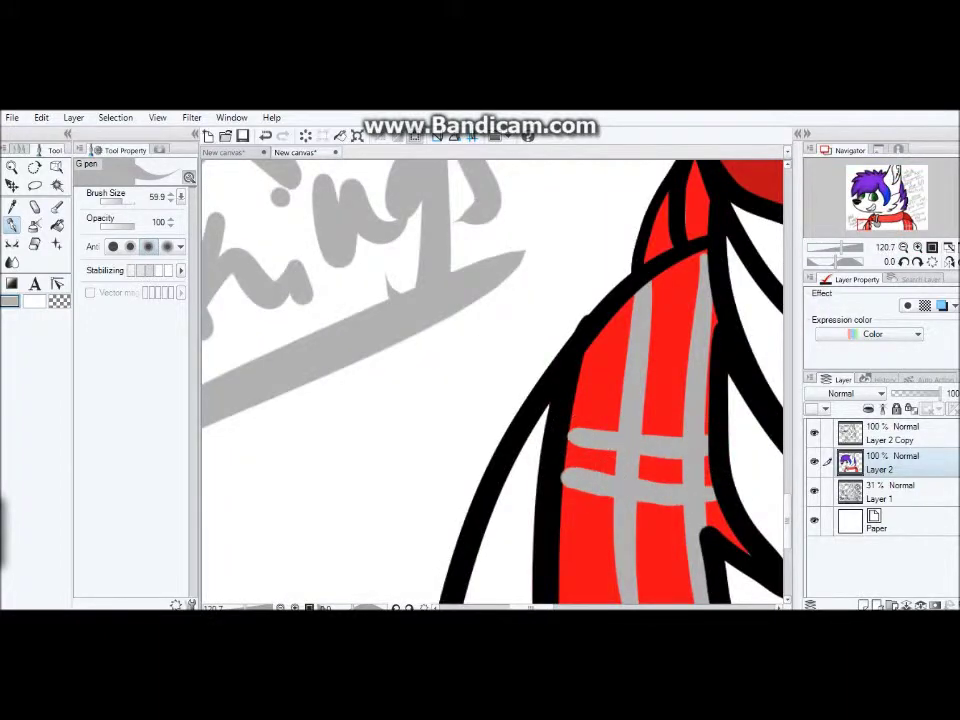
Add crossed light grey check stripes to the small hoodie patches behind the shoulders and touch up the red there.
scroll(490, 380, down, 4)
scroll(558, 430, up, 5)
drag(566, 441, 633, 446)
drag(593, 396, 603, 478)
scroll(600, 440, down, 4)
scroll(600, 440, up, 5)
scroll(600, 440, down, 2)
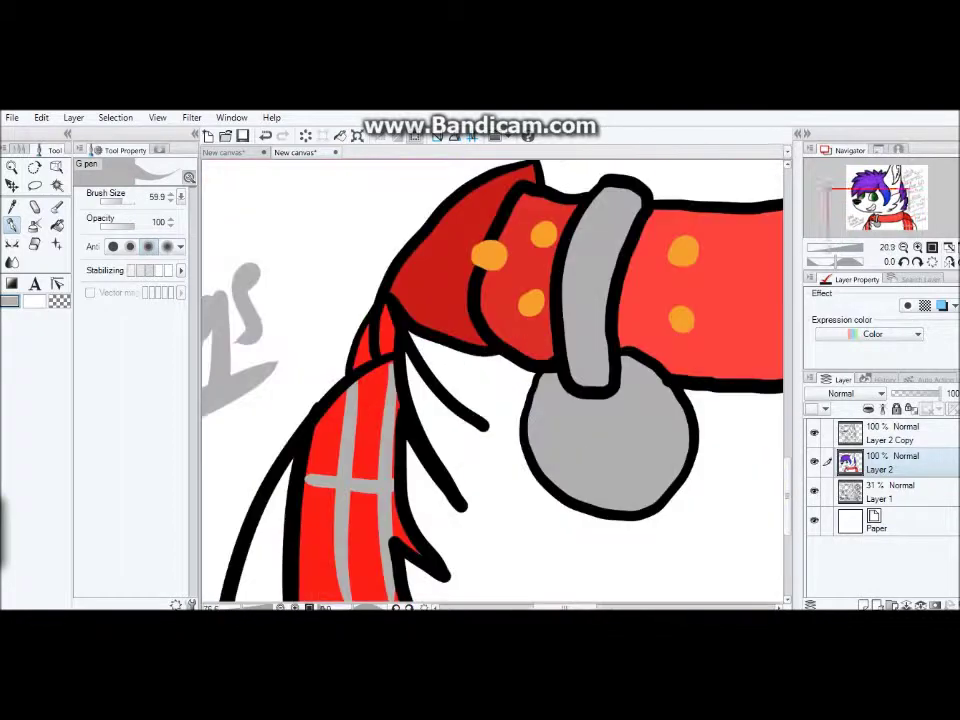
scroll(354, 321, up, 3)
alt+click(350, 320)
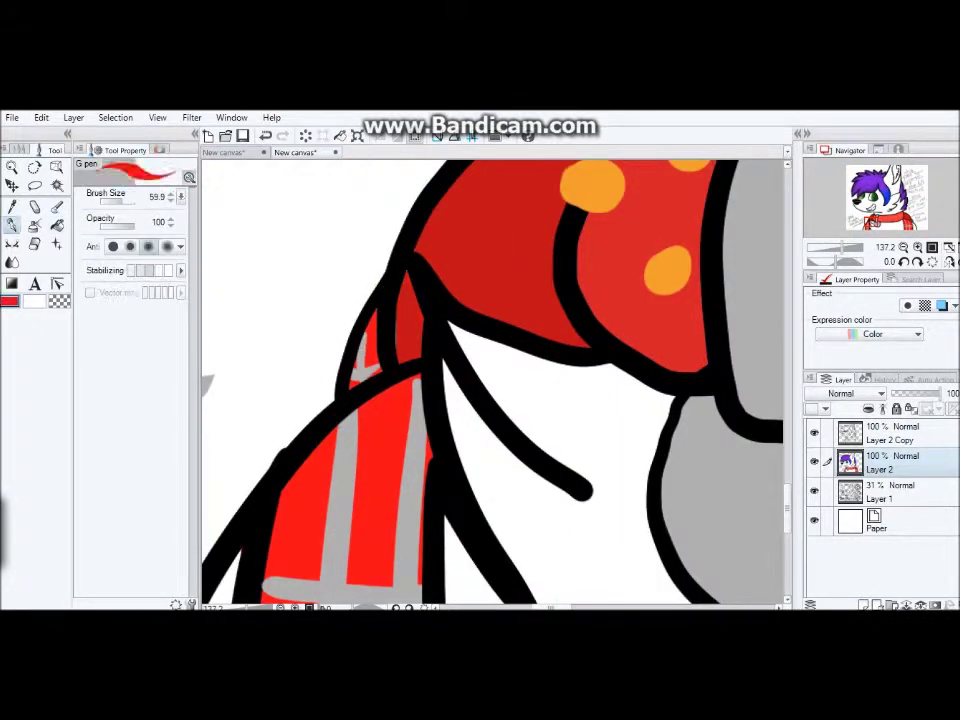
scroll(490, 380, up, 2)
drag(386, 354, 399, 531)
scroll(490, 380, up, 2)
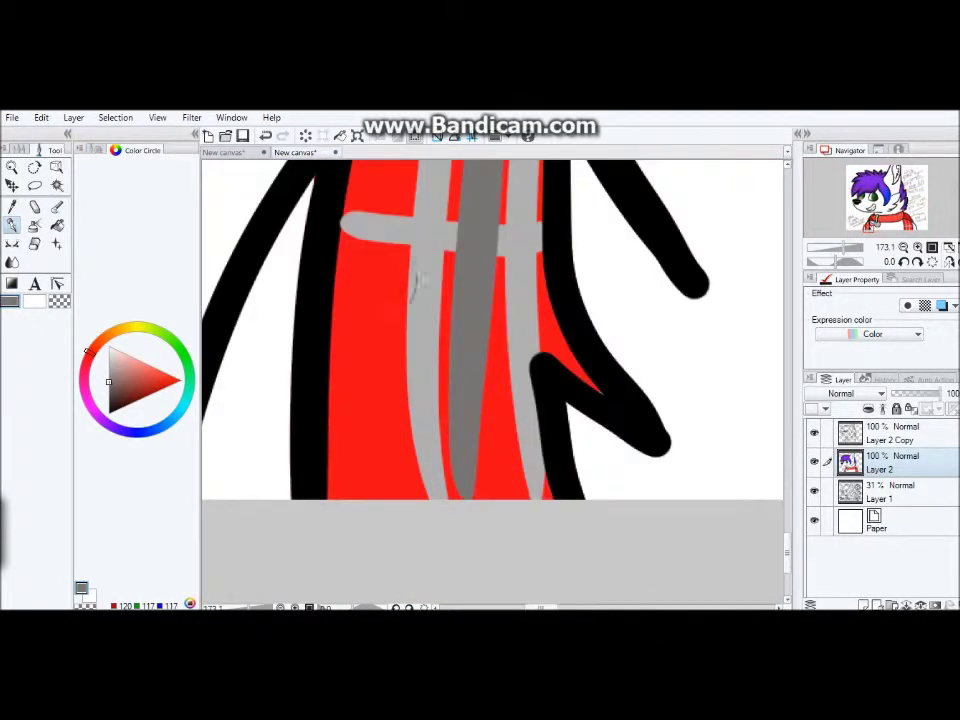
key(ctrl+z)
Paint dark grey bands, RGB 120, 117, 117, between the light grey stripes, down the narrow panel and across the wider one.
scroll(465, 255, down, 2)
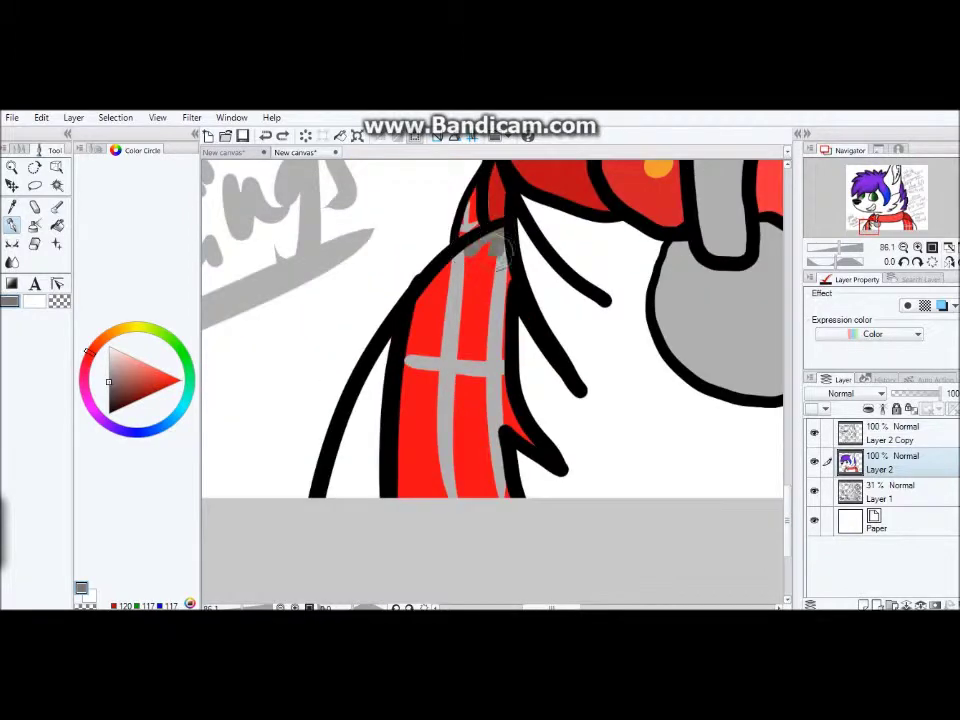
drag(496, 247, 473, 283)
scroll(485, 483, down, 3)
scroll(450, 340, up, 2)
drag(540, 345, 360, 330)
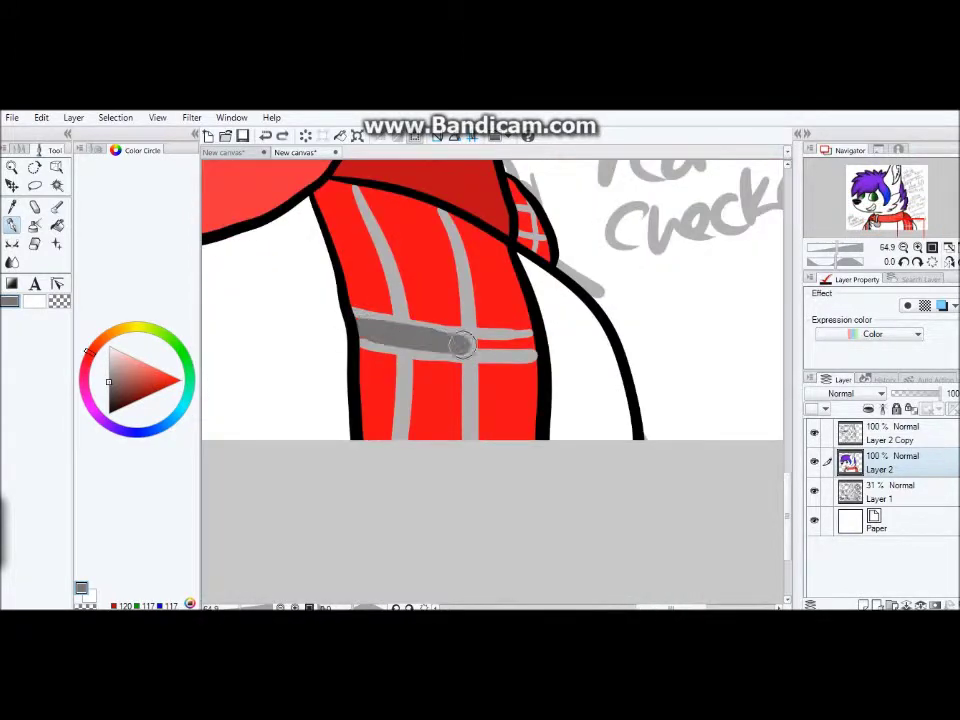
Check the vest pattern on the Calluna reference sheet, then paint a dark grey vertical band down the wider panel and tidy the black outline.
key(alt+Tab)
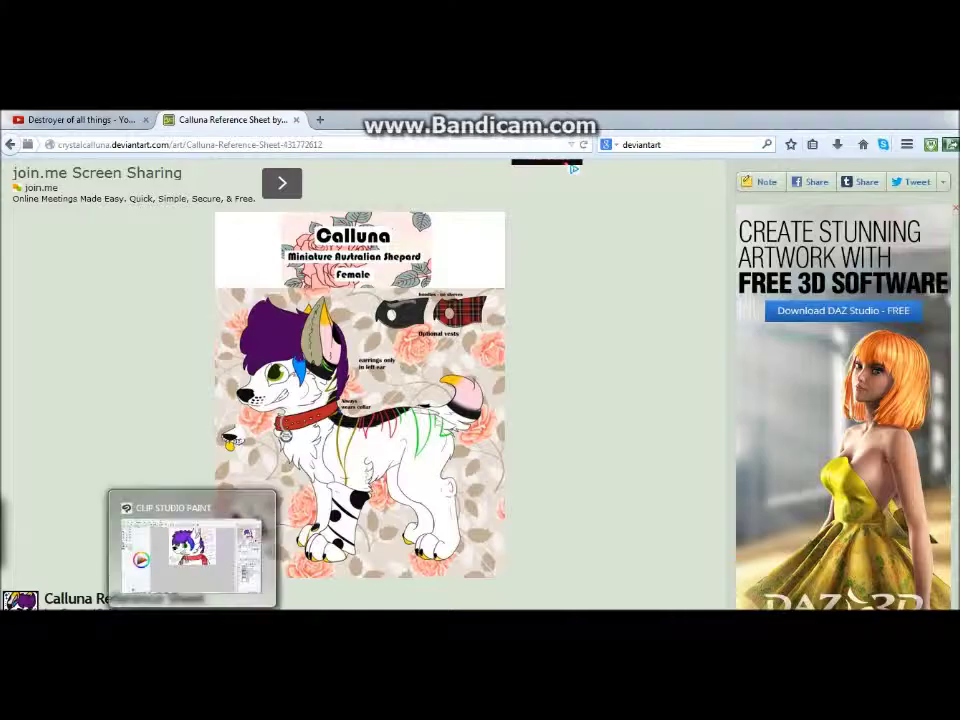
key(alt+Tab)
scroll(490, 300, down, 1)
scroll(490, 300, up, 1)
drag(505, 250, 520, 450)
scroll(615, 330, up, 3)
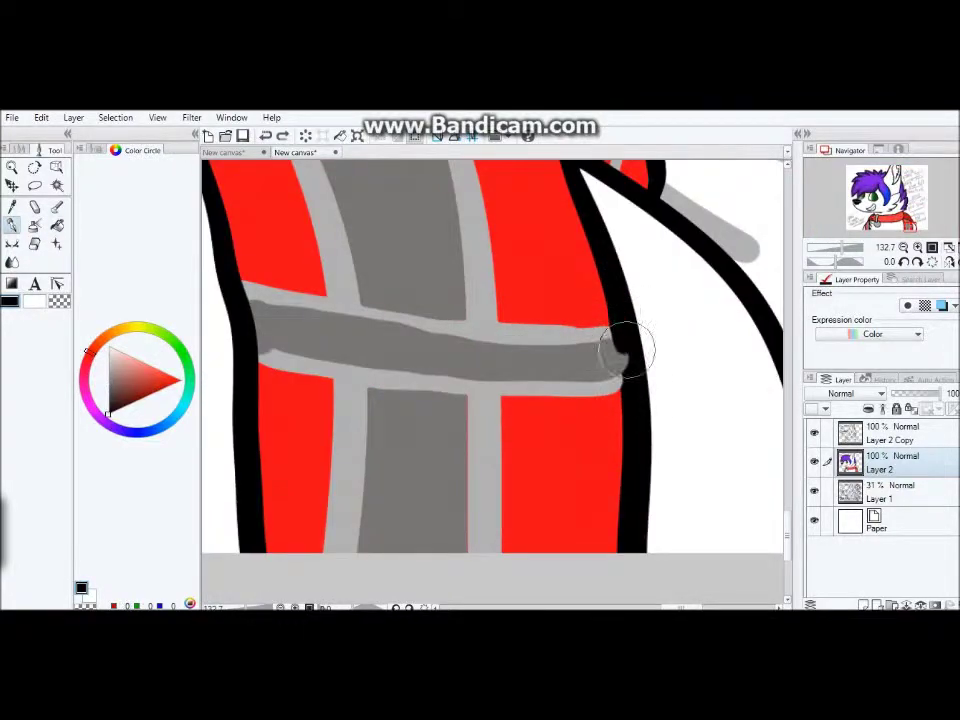
Edge the vertical grey band on the narrow panel with dark lines using the Continuous curve tool at brush size 14.0.
scroll(615, 315, down, 3)
scroll(385, 170, up, 3)
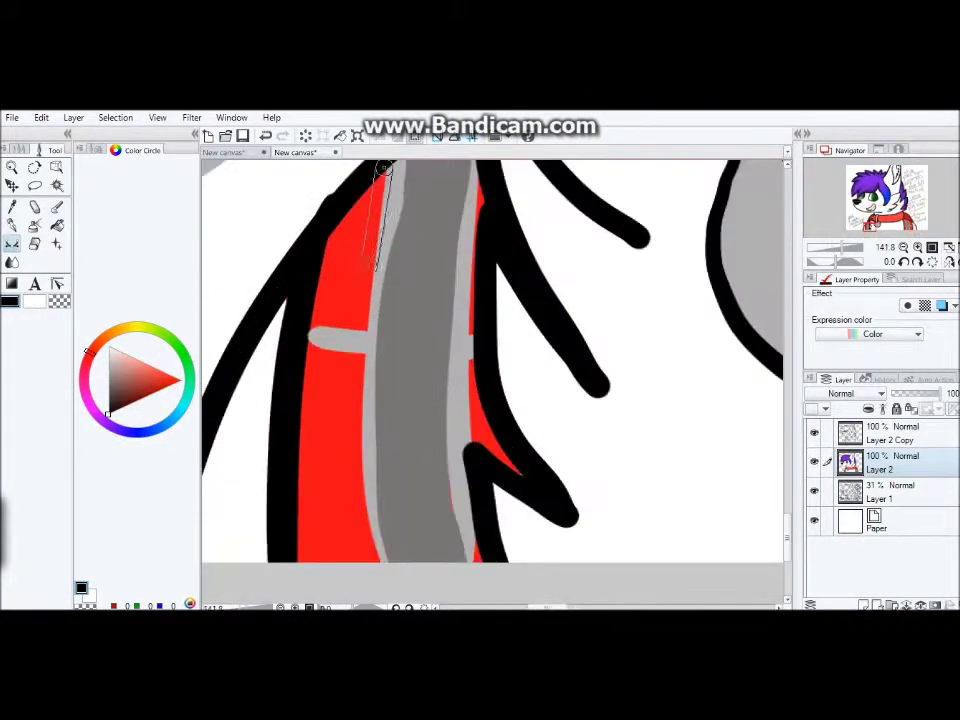
click(125, 150)
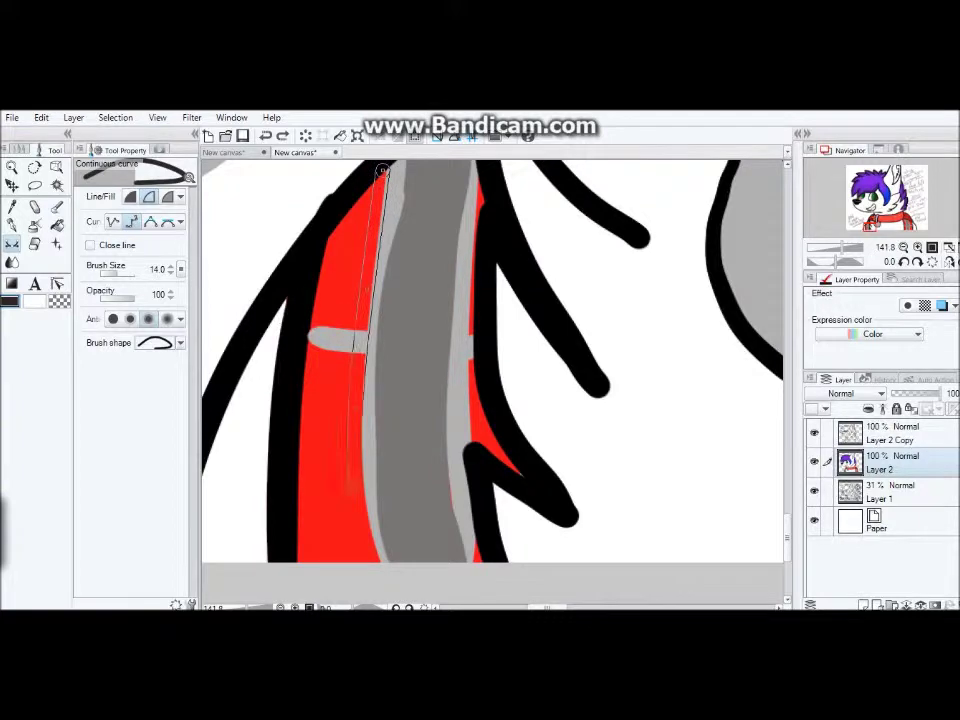
scroll(327, 274, down, 2)
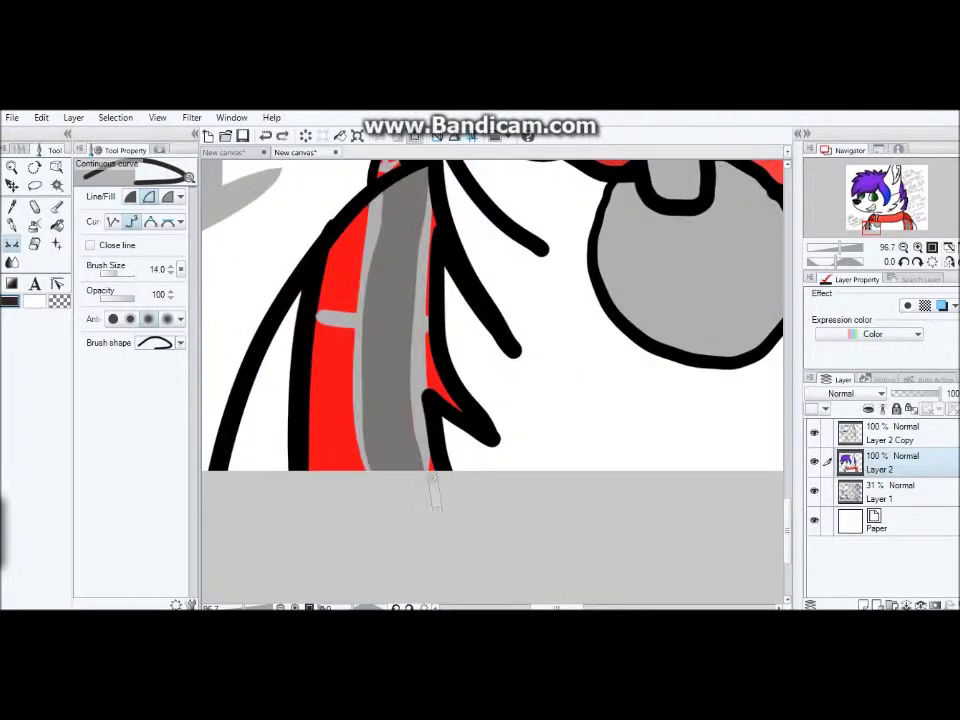
drag(376, 200, 364, 469)
double_click(434, 489)
Edge the horizontal grey band on the wider hoodie panel with dark curves along its upper and lower sides.
click(311, 324)
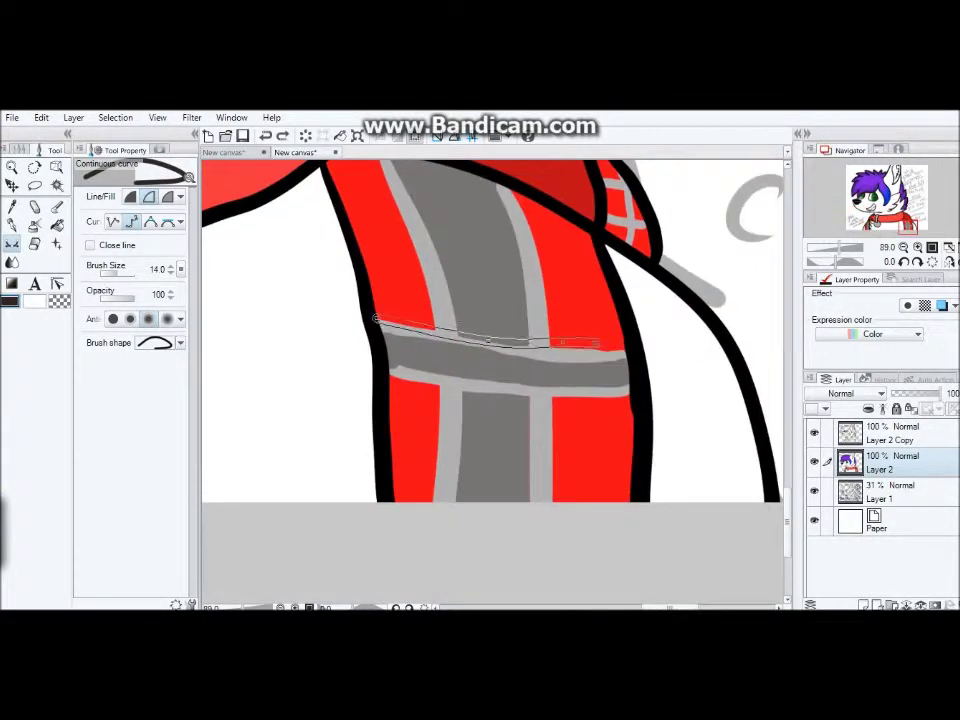
double_click(622, 345)
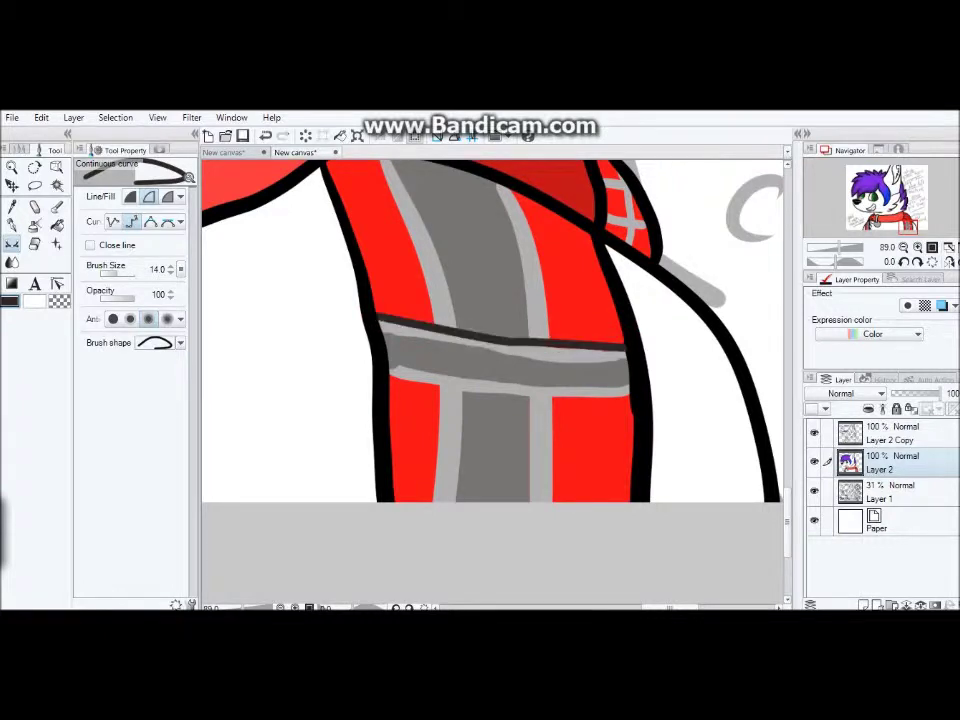
click(392, 372)
double_click(628, 397)
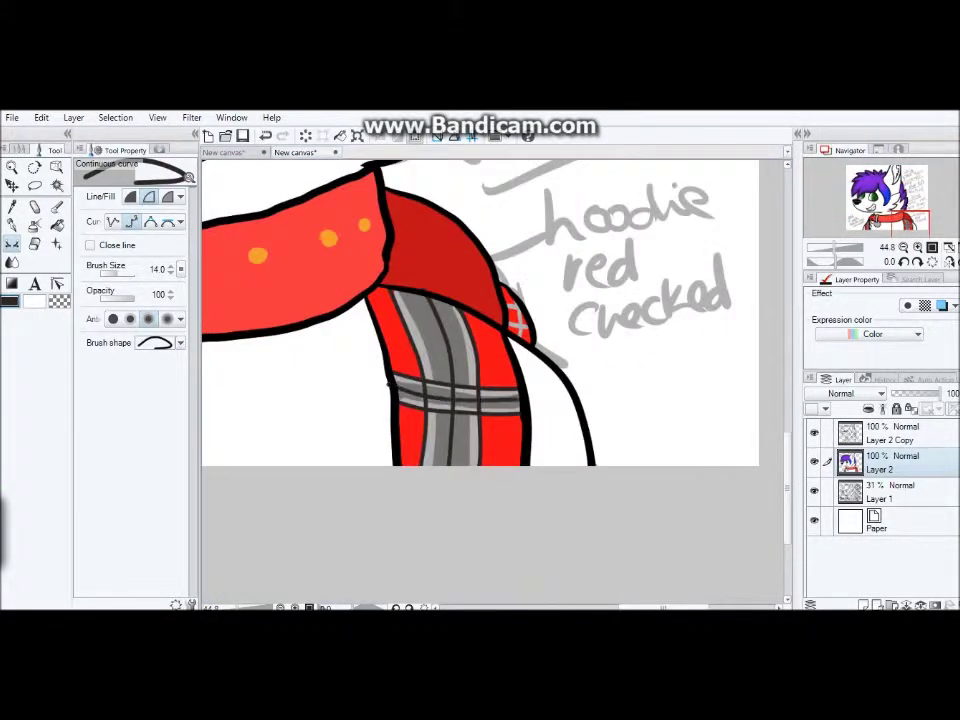
Fill the teeth white and add light purple highlight strands, RGB 162, 90, 236, to the front and back hair.
key(p)
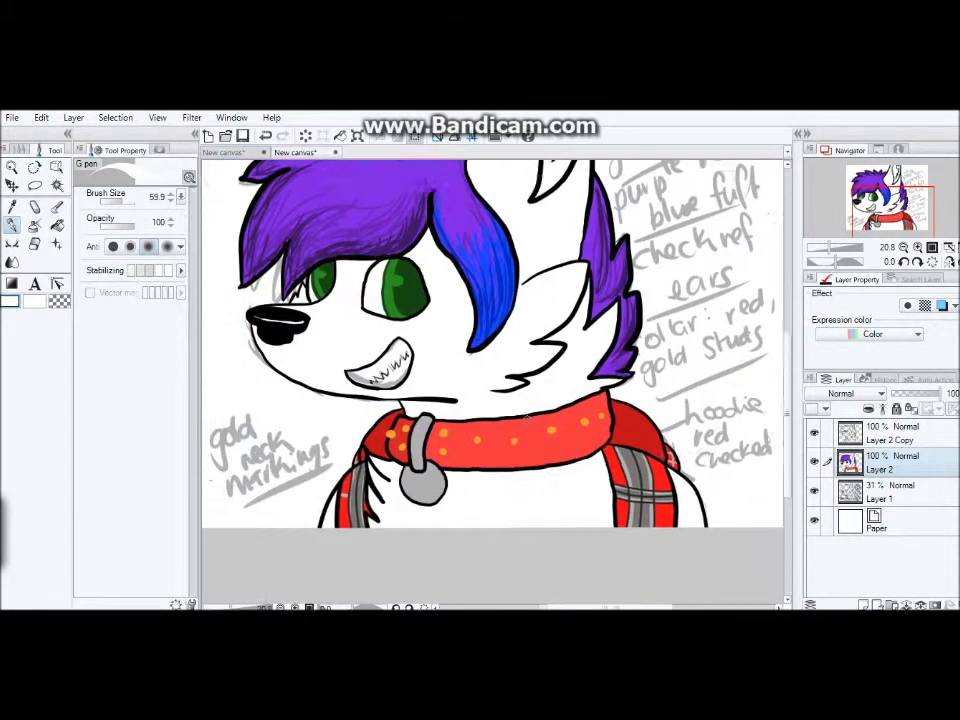
key(g)
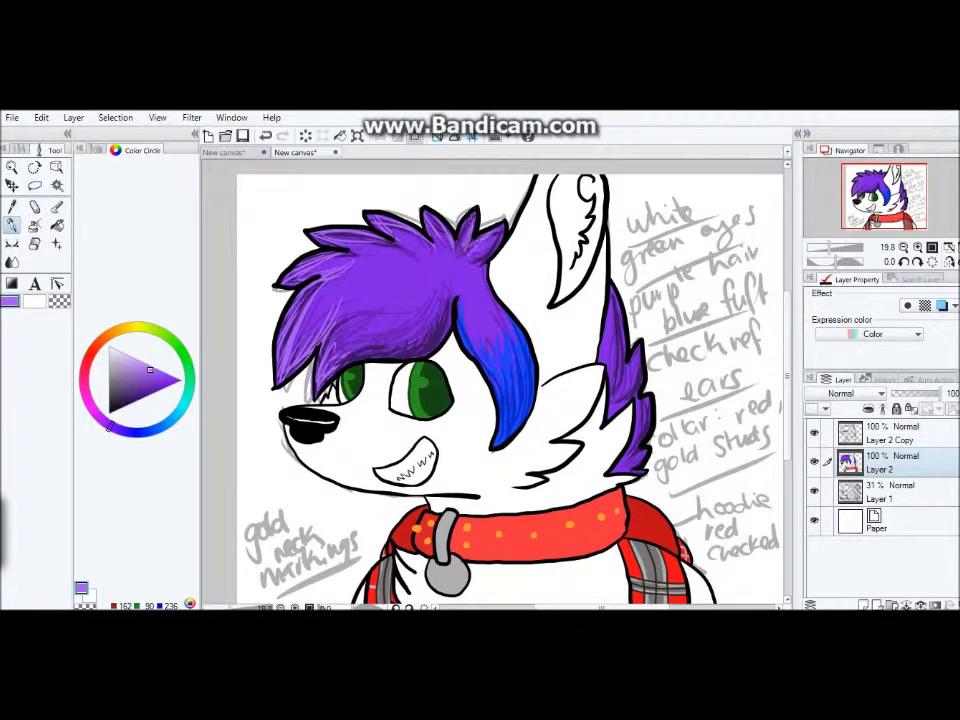
scroll(490, 390, down, 3)
scroll(490, 390, up, 3)
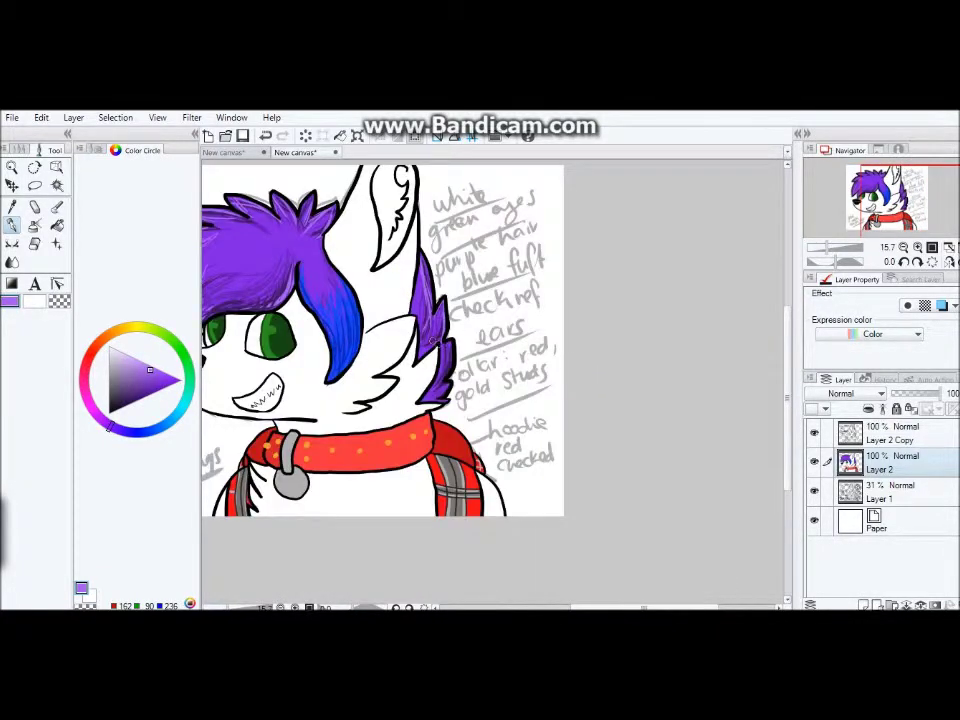
scroll(440, 400, up, 4)
key(x)
Draw light blue highlight strands, RGB 102, 149, 250, along the blue front lock.
scroll(507, 310, down, 3)
alt+click(507, 310)
scroll(507, 310, up, 2)
mouse_move(545, 250)
mouse_down()
mouse_move(585, 410)
mouse_move(595, 380)
mouse_move(575, 420)
mouse_up()
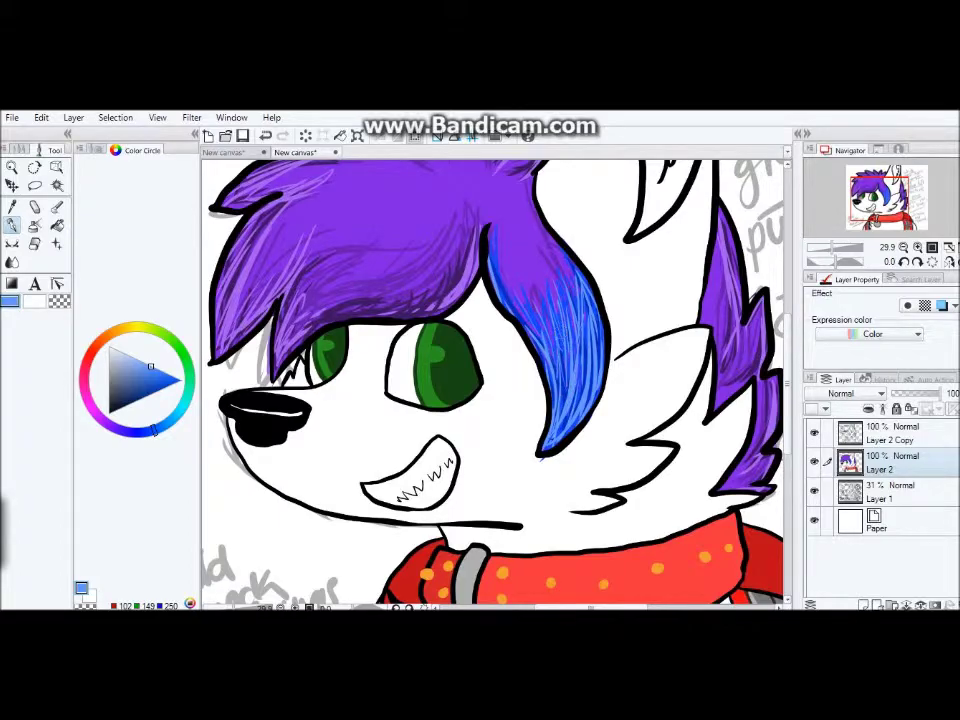
Paint a dark grey band, RGB 47, 47, 47, across the base of the ear.
scroll(490, 380, down, 3)
click(120, 600)
click(190, 540)
scroll(514, 253, up, 3)
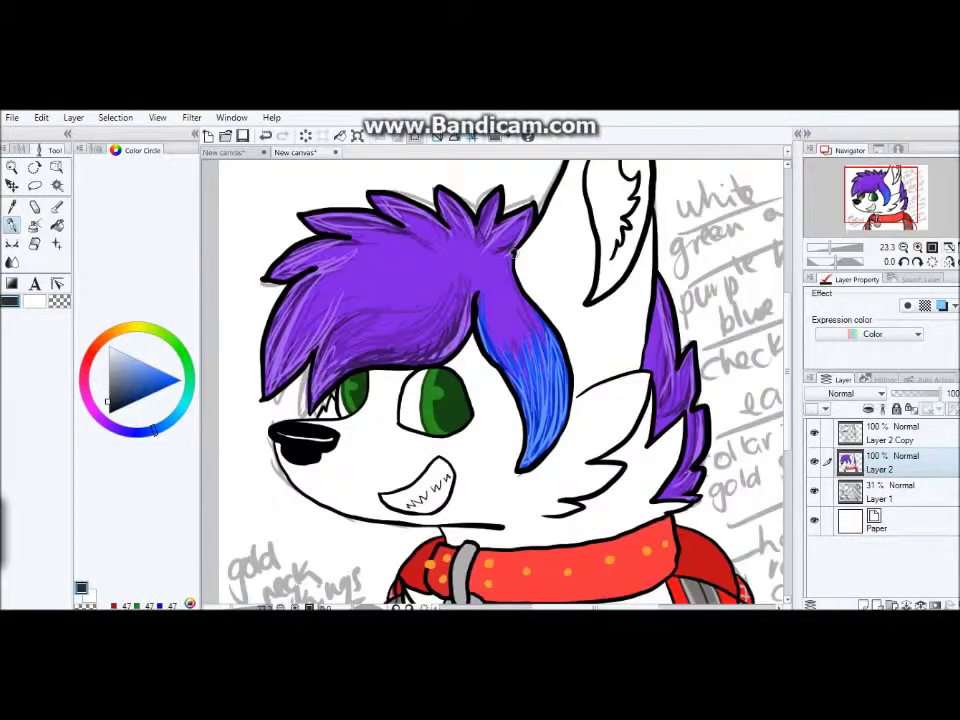
drag(514, 253, 645, 328)
key(g)
click(560, 264)
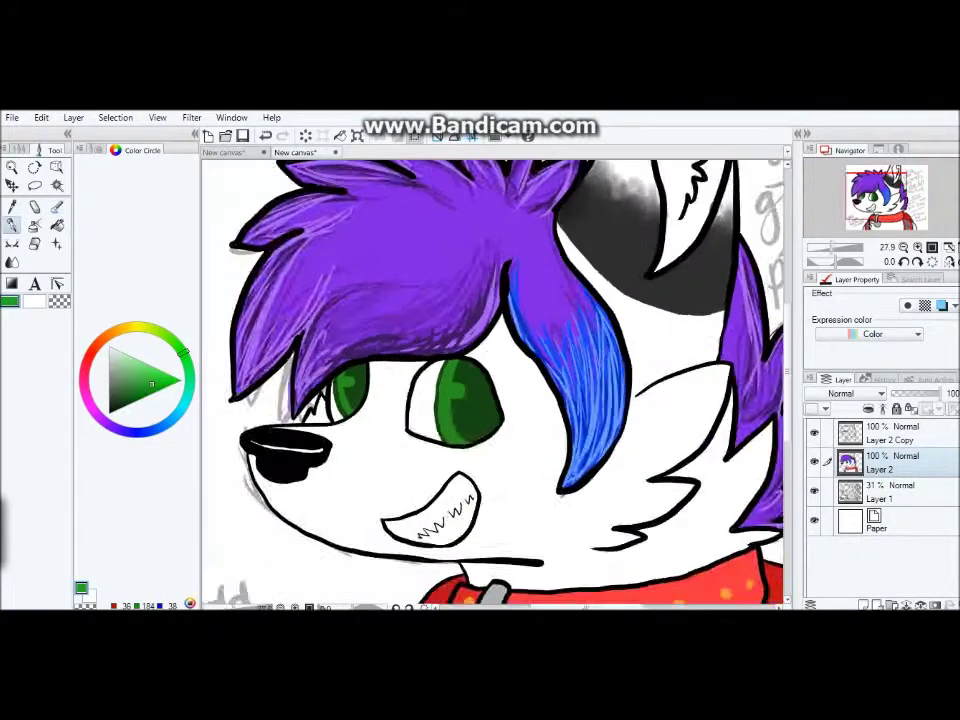
Draw a green stripe, RGB 36, 184, 38, along the dark band at the ear's base.
scroll(600, 300, up, 2)
mouse_move(542, 311)
mouse_down()
mouse_move(657, 369)
mouse_move(750, 381)
mouse_up()
key(ctrl+z)
mouse_move(545, 315)
mouse_down()
mouse_move(633, 387)
mouse_move(716, 410)
mouse_up()
scroll(490, 380, down, 2)
scroll(490, 380, up, 1)
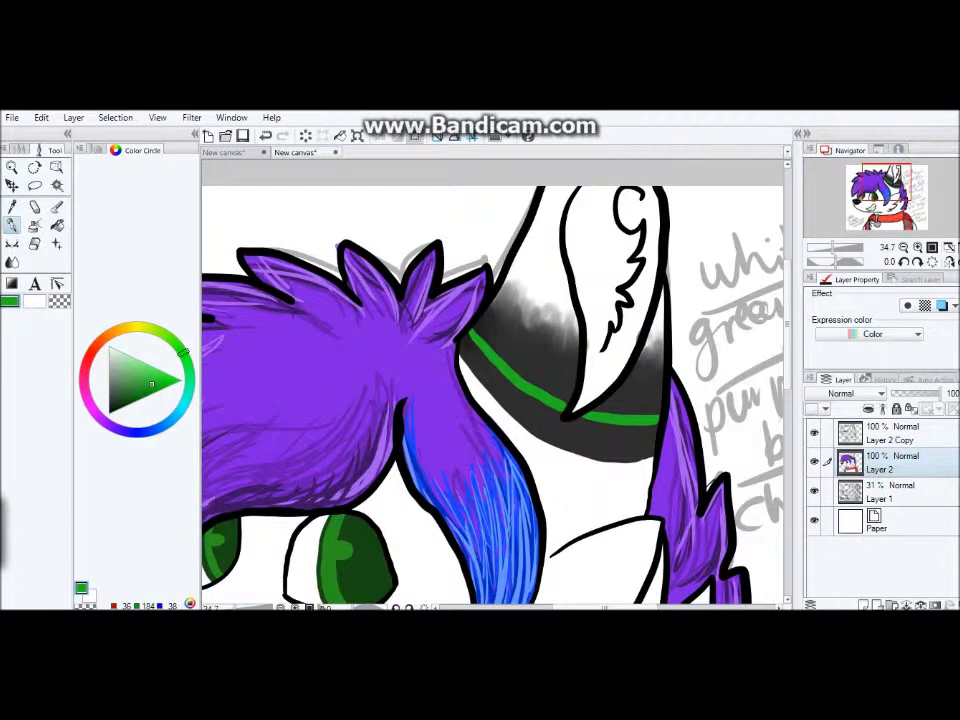
Draw a thick black line across the ear along the upper edge of the dark grey band.
scroll(492, 307, up, 1)
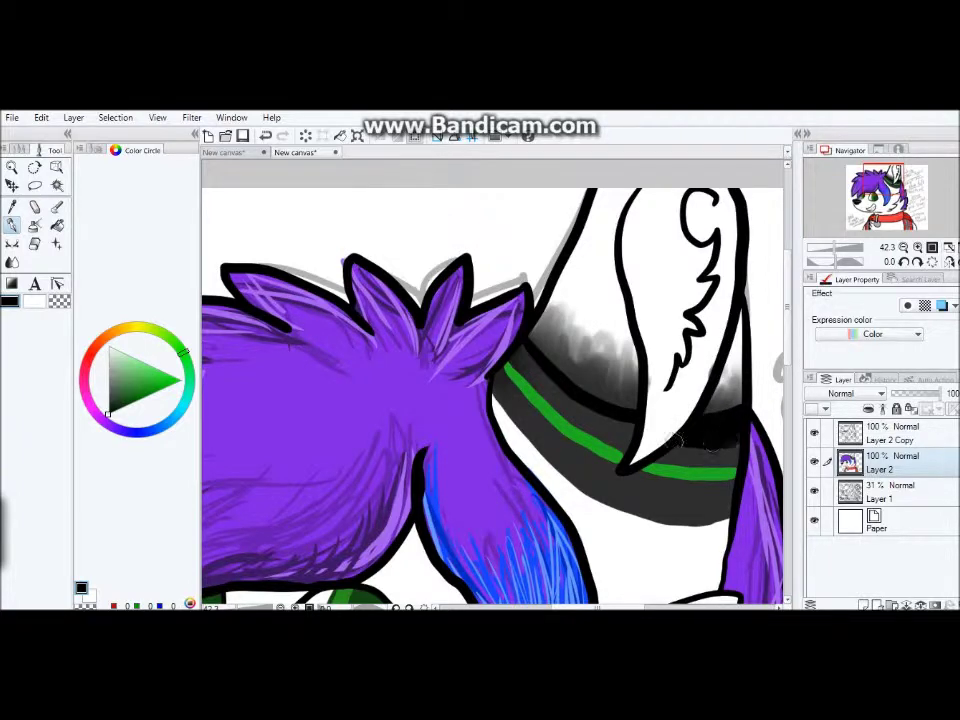
scroll(632, 418, up, 1)
scroll(542, 390, down, 5)
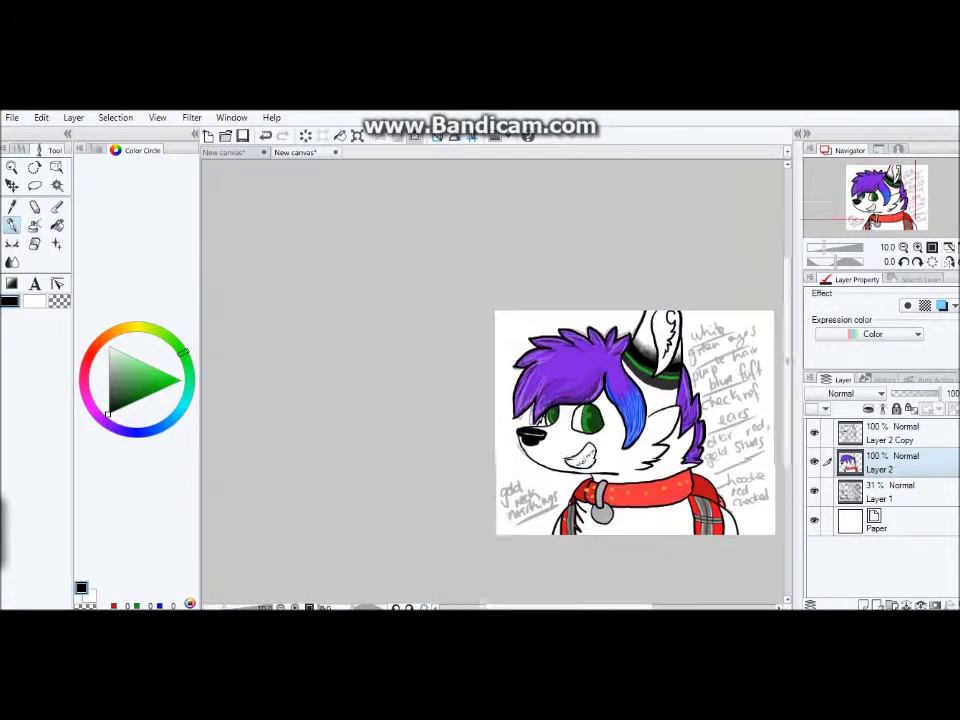
scroll(710, 350, up, 4)
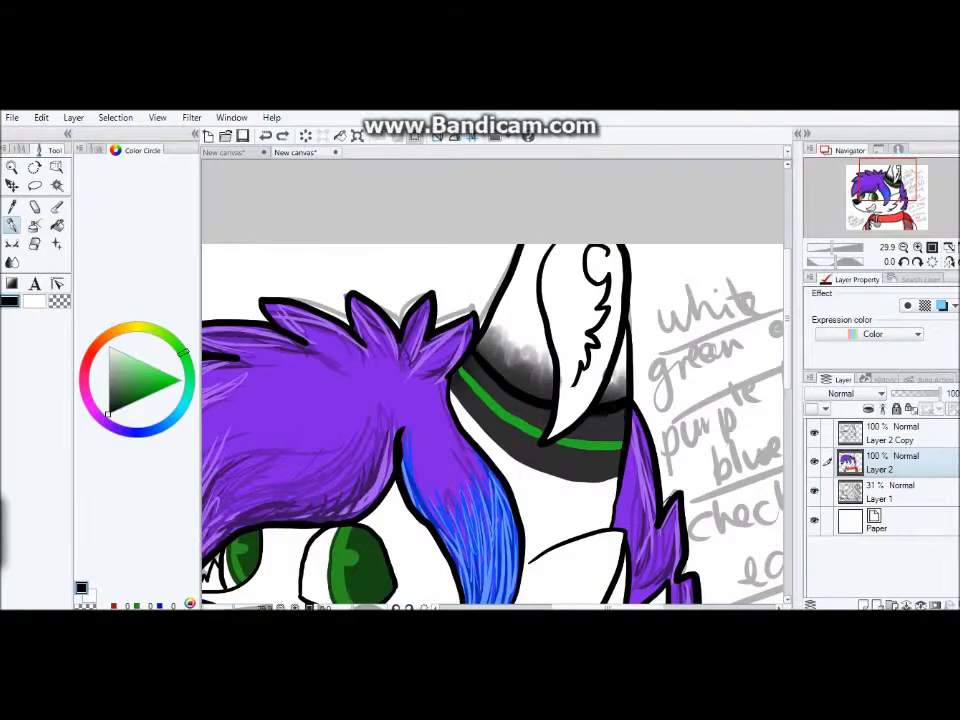
drag(540, 385, 515, 348)
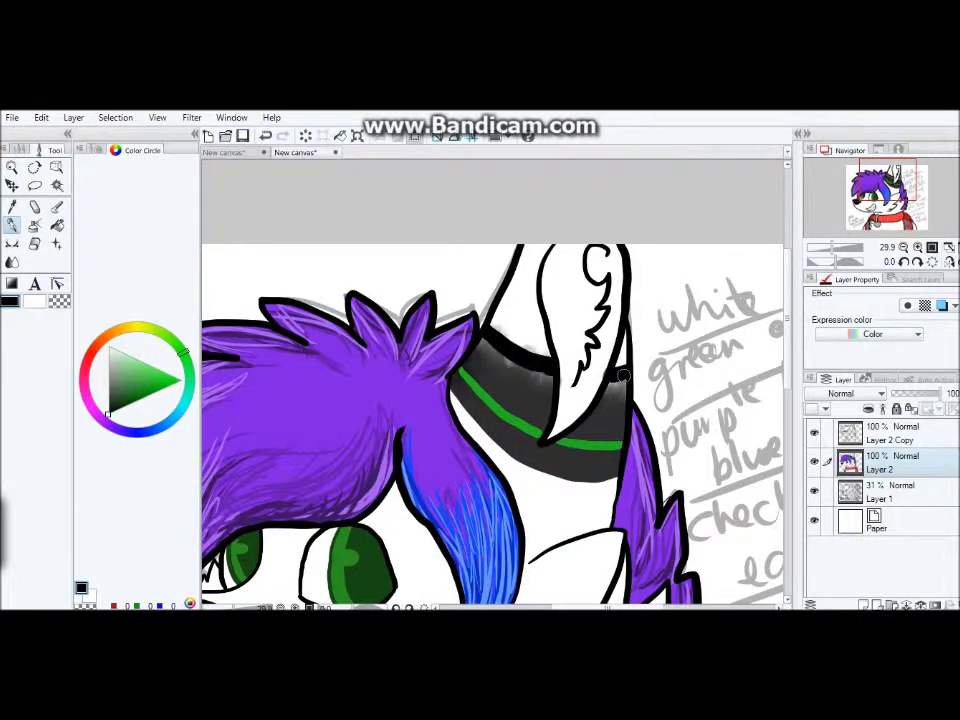
Colour the ear above the black line pink, RGB 240, 170, 170, and choose a yellow for its tip.
click(127, 357)
drag(500, 340, 530, 260)
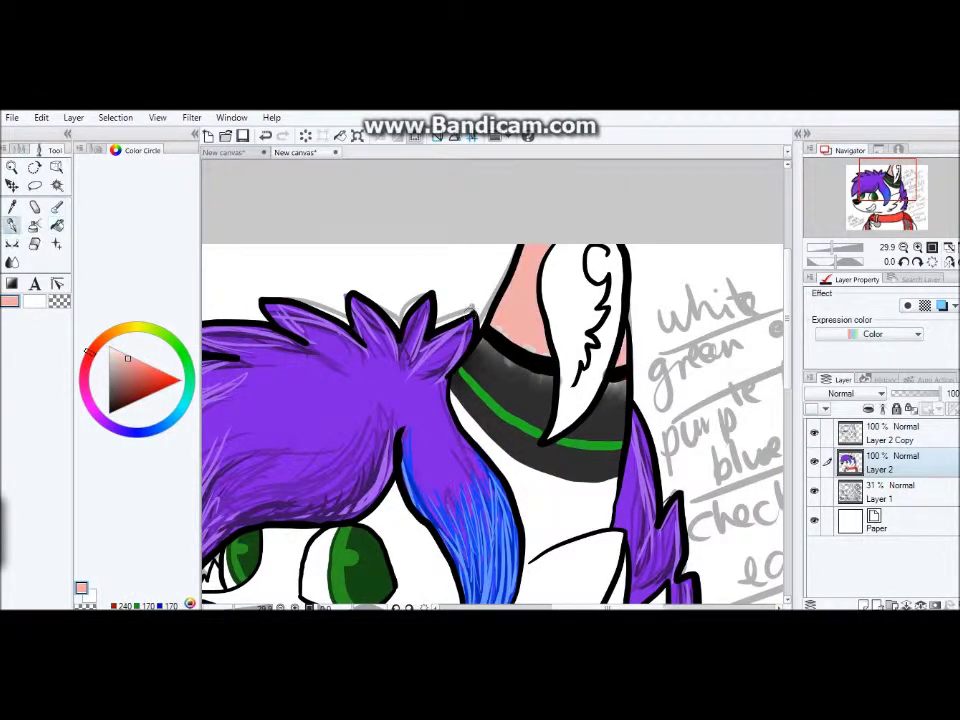
scroll(517, 340, down, 4)
scroll(527, 305, up, 8)
click(142, 326)
click(157, 369)
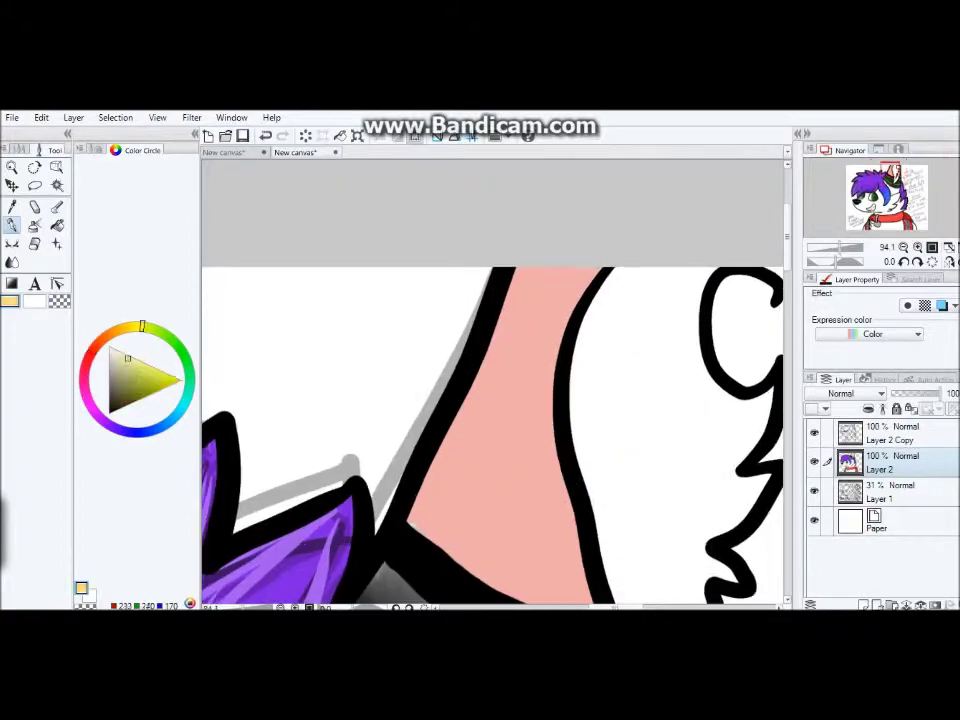
Colour the ear tip yellow and, after checking the Calluna reference sheet, fill the inner ear with beige-grey, RGB 204, 206, 188.
scroll(527, 305, down, 4)
scroll(527, 305, up, 3)
scroll(527, 305, down, 5)
key(alt+Tab)
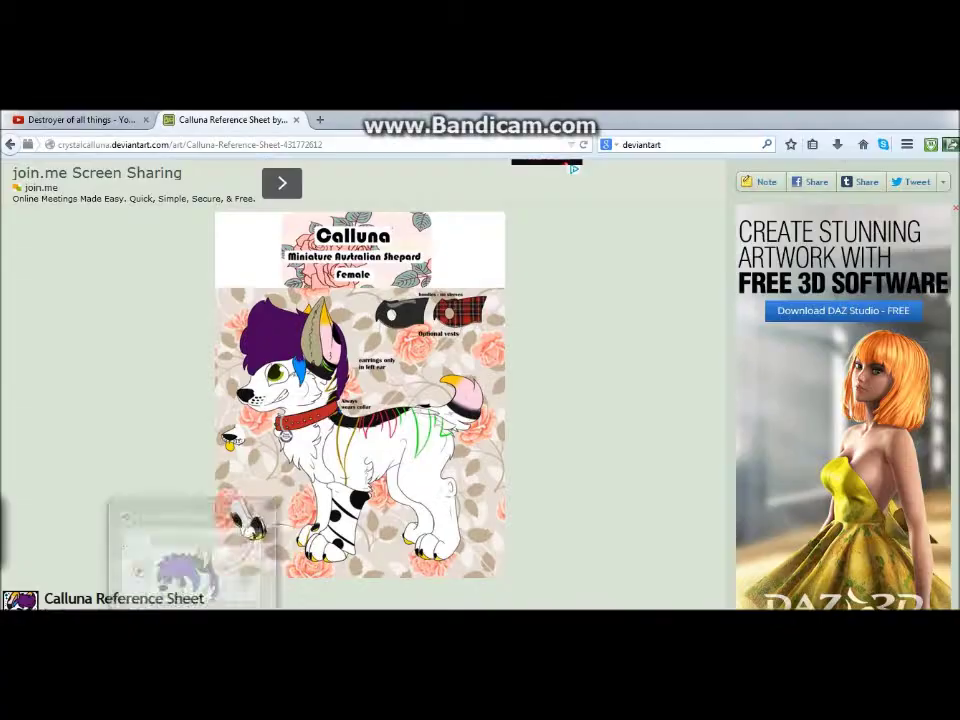
key(alt+Tab)
scroll(495, 380, down, 4)
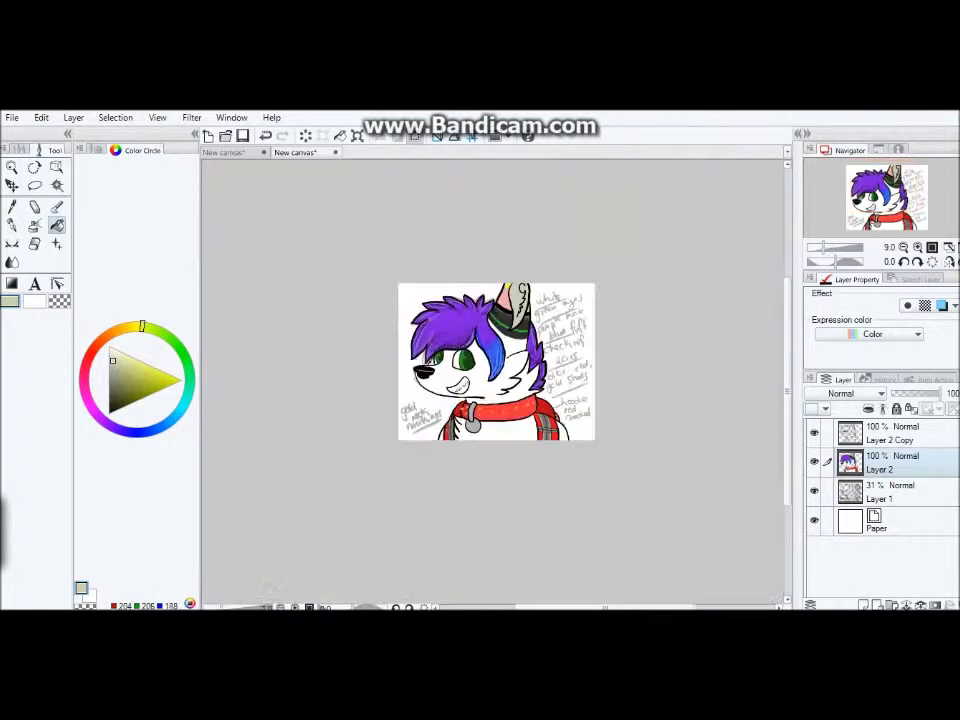
Recheck the reference sheet and extend the dark grey ear marking, RGB 47, 47, 47, onto the head with a jagged fur edge.
key(alt+Tab)
key(alt+Tab)
scroll(490, 380, up, 2)
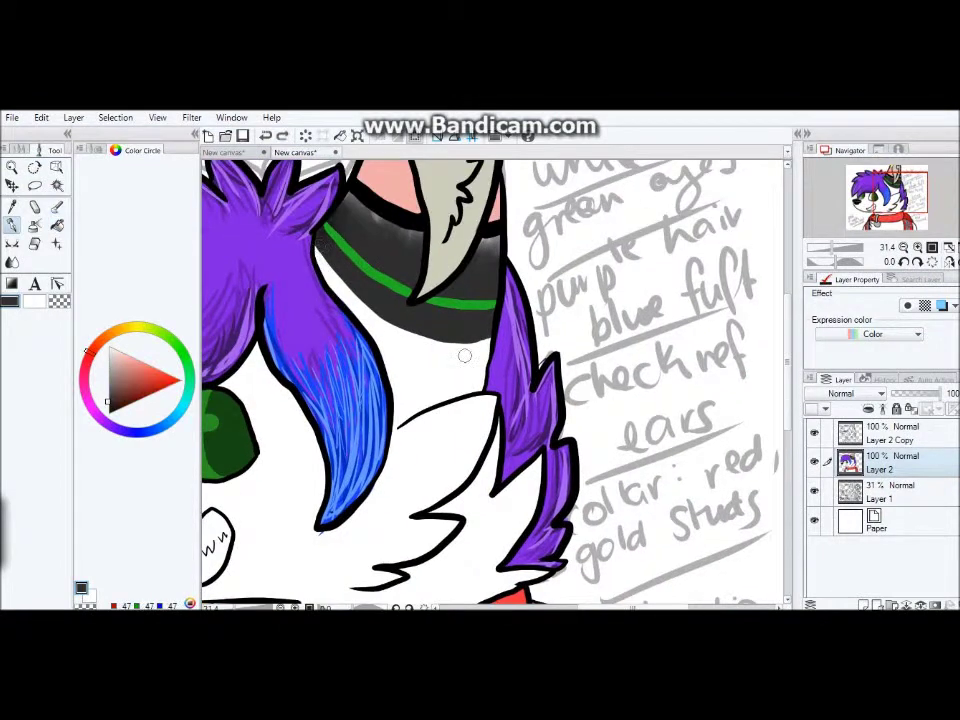
mouse_move(392, 371)
mouse_down()
mouse_move(486, 348)
mouse_move(460, 365)
mouse_up()
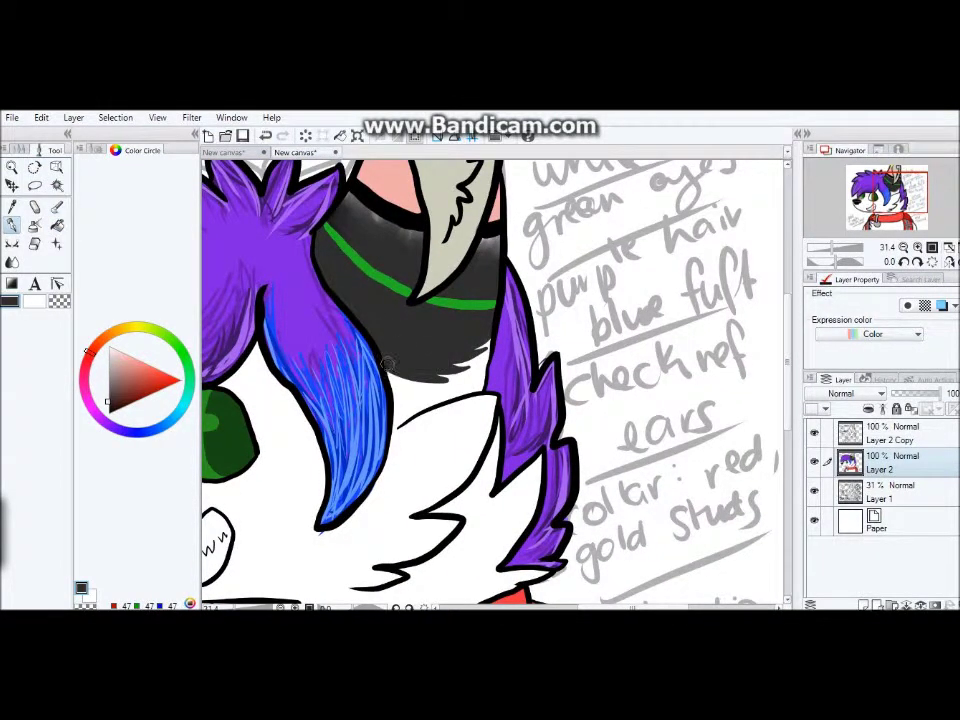
Add a new raster layer, move it above Layer 2 Copy and set its opacity to 50%.
scroll(388, 363, down, 5)
scroll(388, 363, up, 4)
key(ctrl+shift+n)
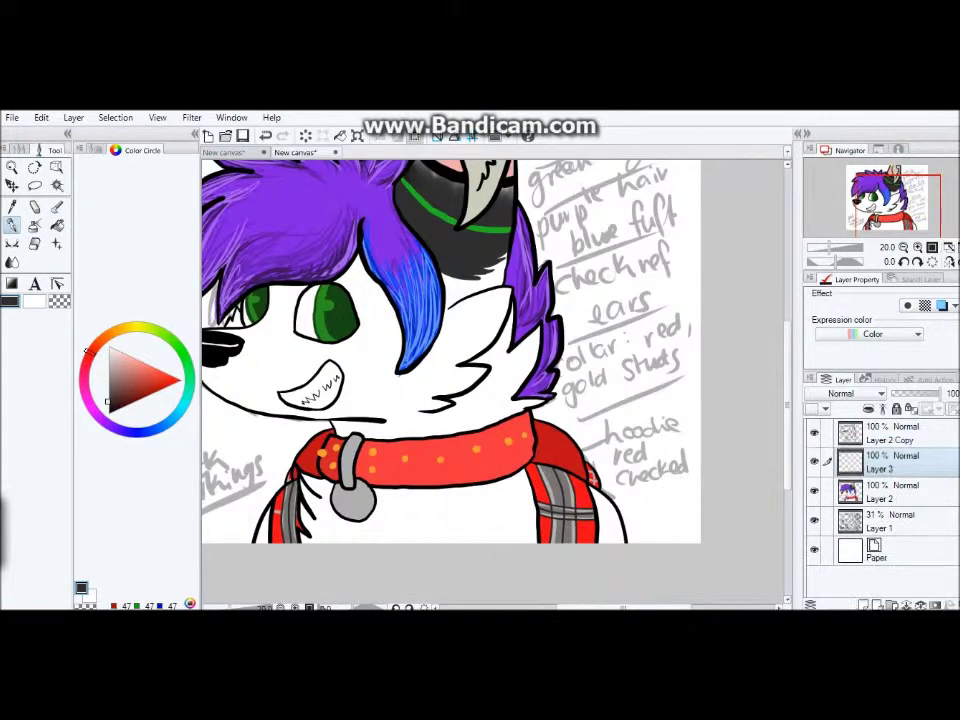
drag(890, 462, 890, 428)
drag(952, 393, 930, 393)
Try hatching black fur strokes inside the cheek tufts on the 50% opacity Layer 3.
scroll(466, 397, up, 3)
drag(560, 285, 495, 340)
scroll(360, 379, up, 3)
drag(490, 400, 306, 408)
drag(325, 285, 260, 350)
scroll(300, 360, down, 2)
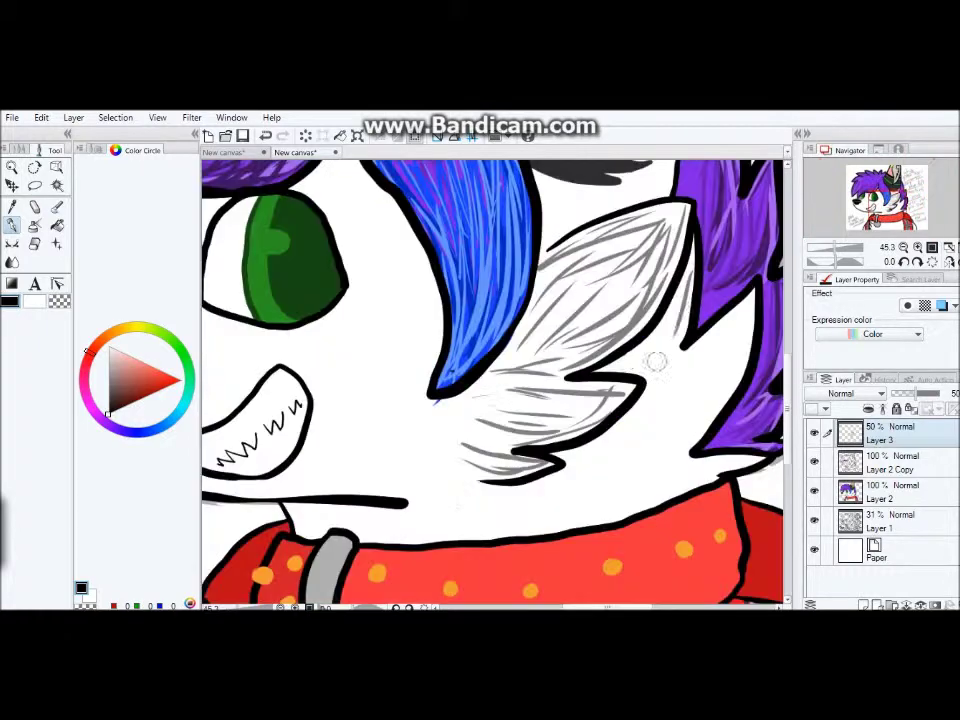
Try extending the fur hatching behind the cheek tufts and along the neck above the collar.
drag(560, 230, 480, 285)
drag(555, 255, 450, 335)
mouse_move(560, 340)
mouse_down()
mouse_move(420, 352)
mouse_move(380, 395)
mouse_up()
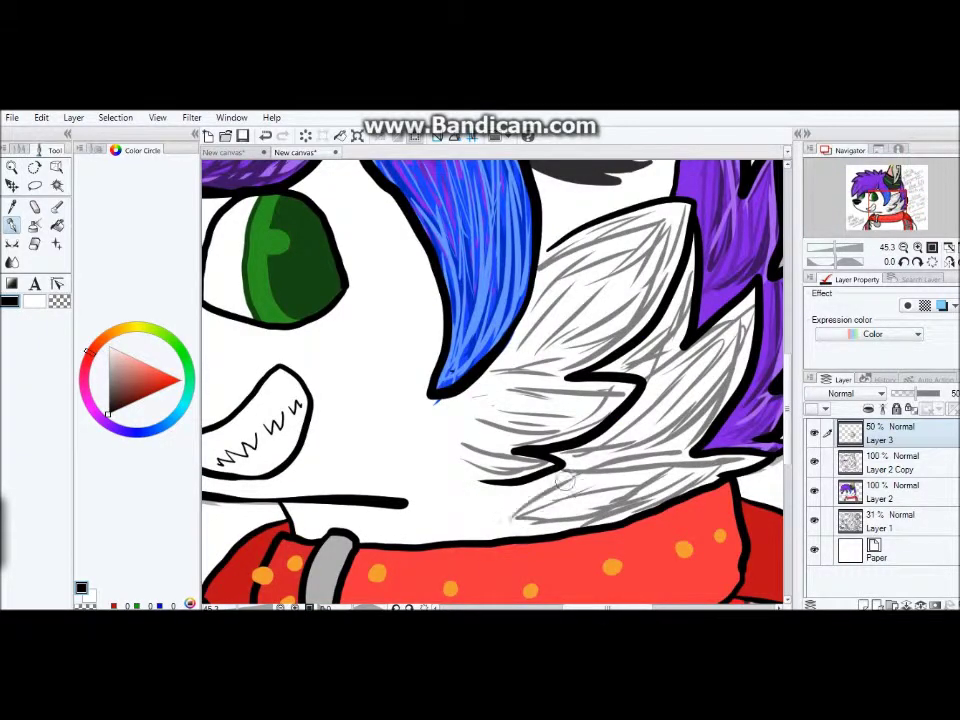
scroll(540, 400, down, 2)
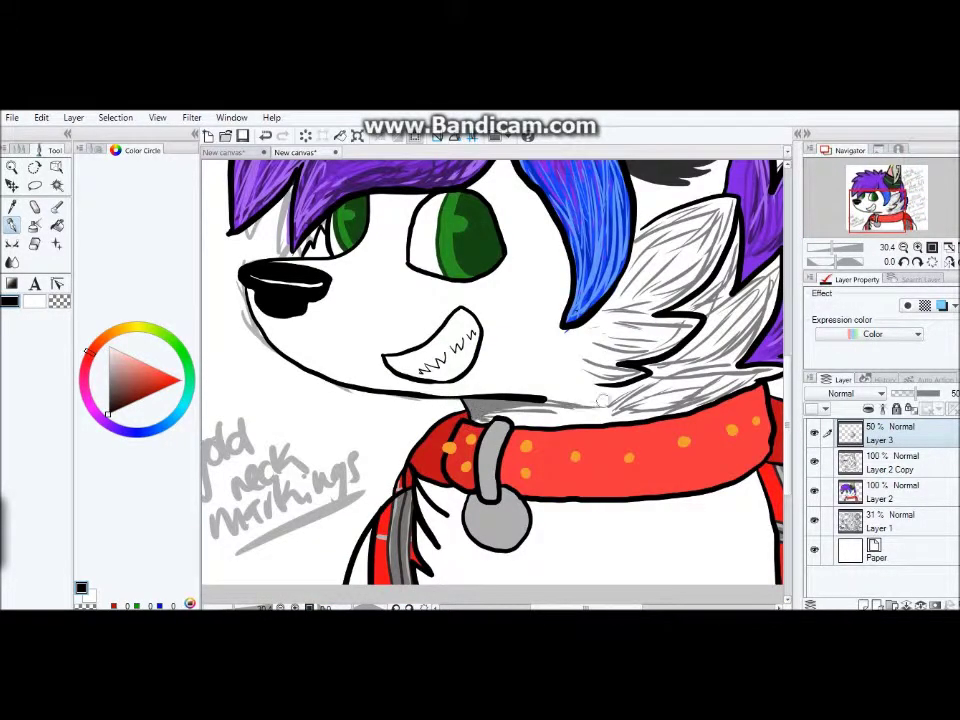
scroll(570, 421, down, 1)
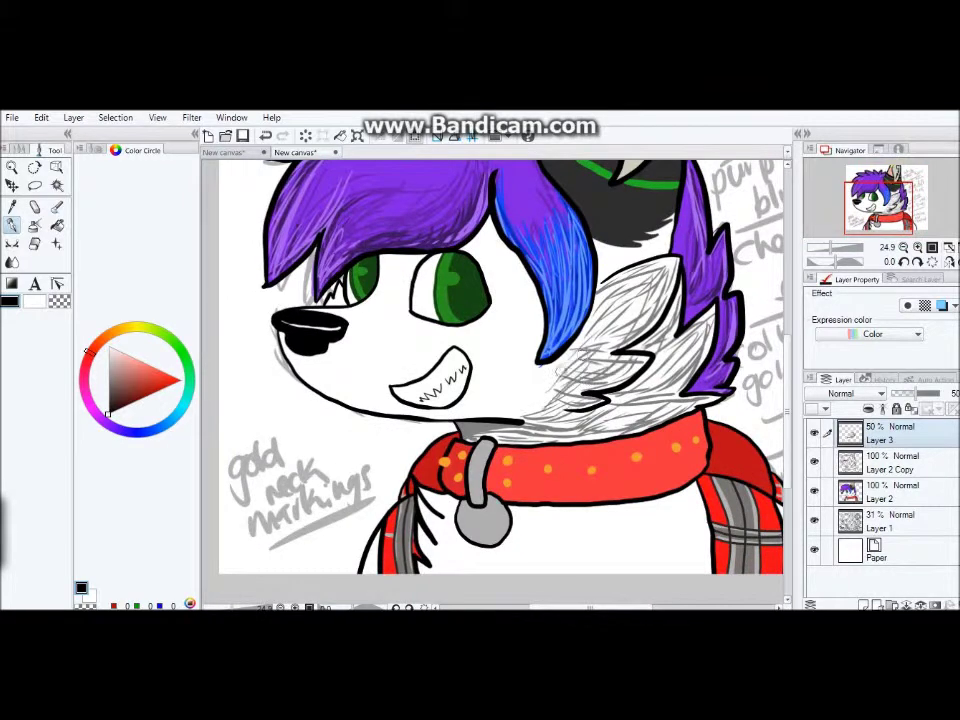
scroll(655, 397, down, 2)
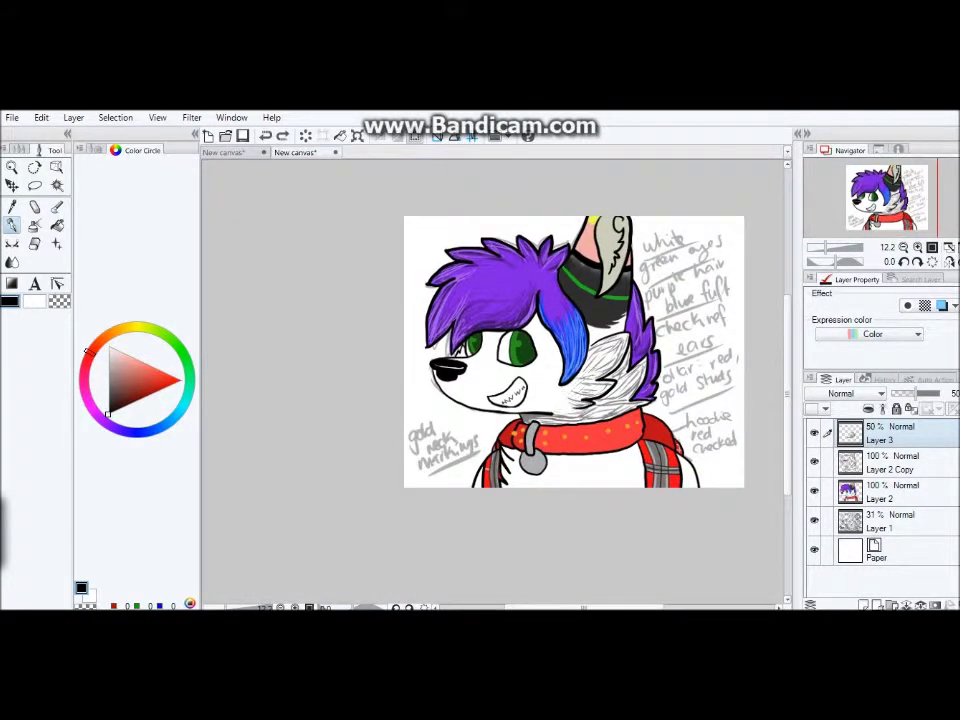
Try painting solid shadows around the eye and the blue front lock on Layer 3 at 51% opacity.
scroll(565, 395, up, 2)
scroll(590, 175, up, 1)
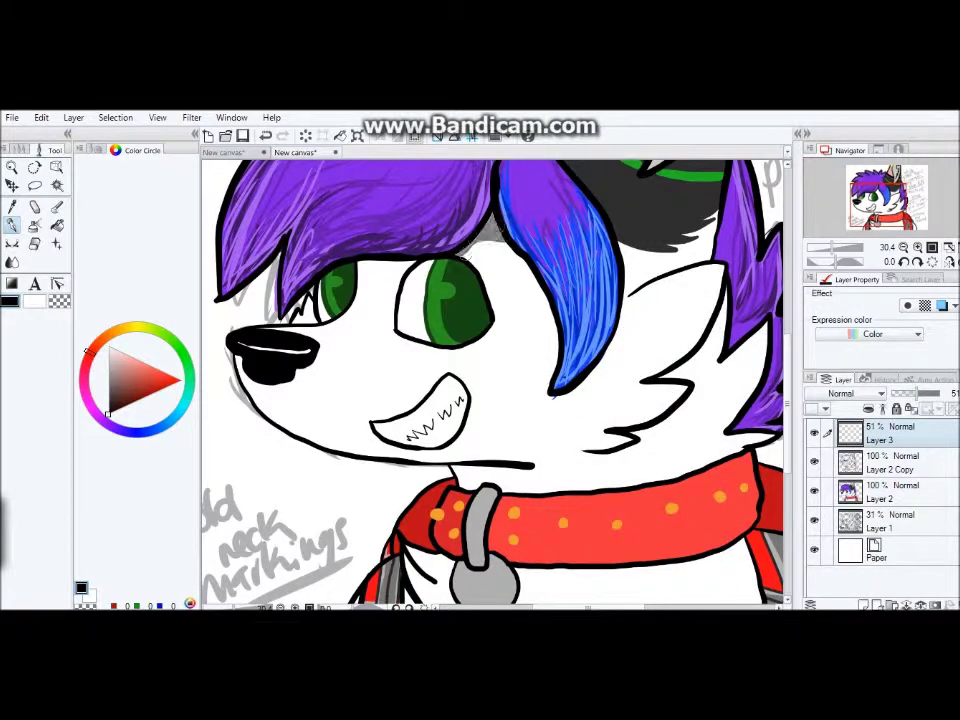
drag(496, 316, 483, 254)
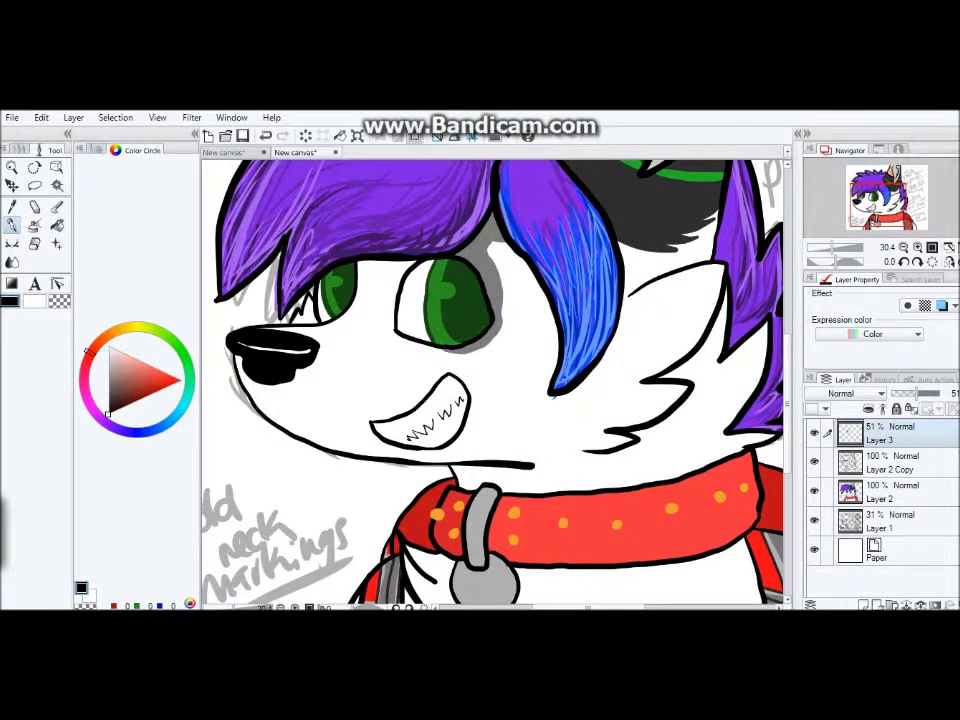
scroll(450, 300, up, 2)
mouse_move(368, 300)
mouse_down()
mouse_move(440, 240)
mouse_move(440, 160)
mouse_up()
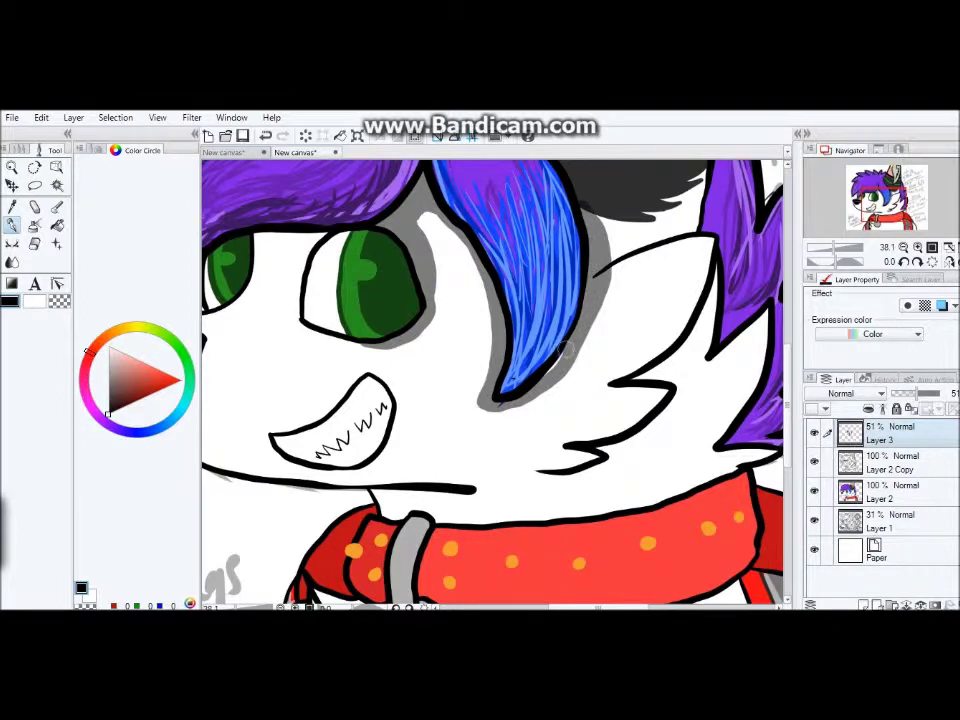
Try adding solid shadows below the dark ear marking, behind the cheek tufts and over the back hair.
scroll(567, 312, down, 1)
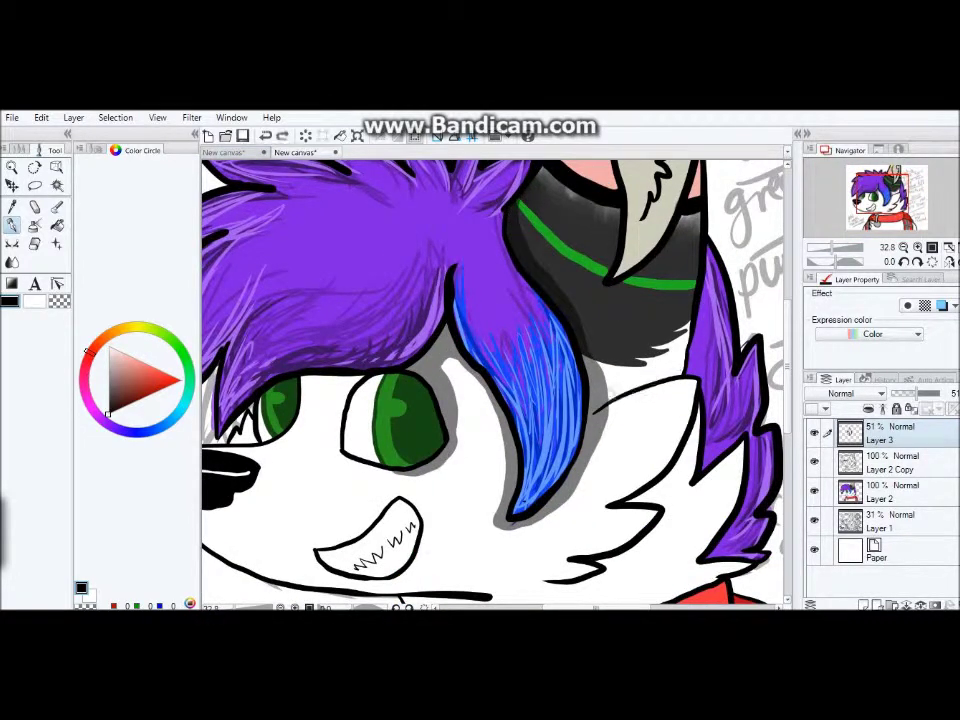
scroll(676, 372, up, 1)
drag(602, 322, 536, 412)
mouse_move(370, 312)
mouse_down()
mouse_move(440, 258)
mouse_move(450, 192)
mouse_up()
drag(605, 169, 530, 289)
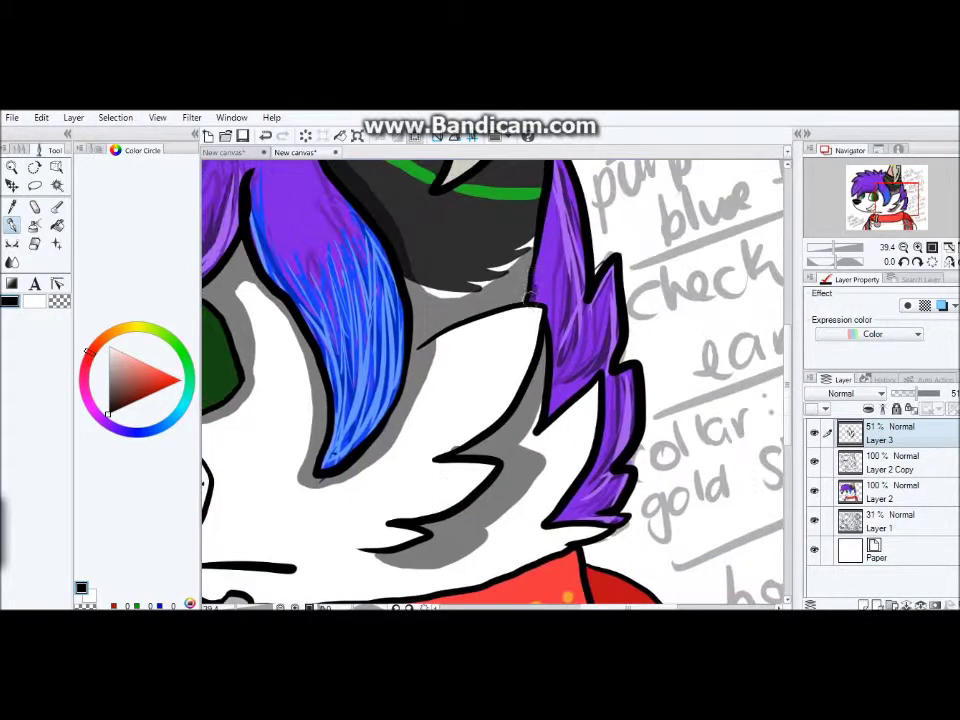
mouse_move(540, 205)
mouse_down()
mouse_move(553, 288)
mouse_move(566, 290)
mouse_move(544, 398)
mouse_move(578, 488)
mouse_move(600, 515)
mouse_up()
mouse_move(612, 468)
mouse_down()
mouse_move(595, 300)
mouse_move(565, 200)
mouse_up()
Try refining the solid shadows with short fur strokes around the cheek tufts and neck.
scroll(565, 200, down, 3)
scroll(579, 379, up, 4)
drag(590, 358, 540, 390)
mouse_move(590, 425)
mouse_down()
mouse_move(530, 458)
mouse_move(600, 380)
mouse_move(560, 440)
mouse_up()
scroll(560, 440, down, 3)
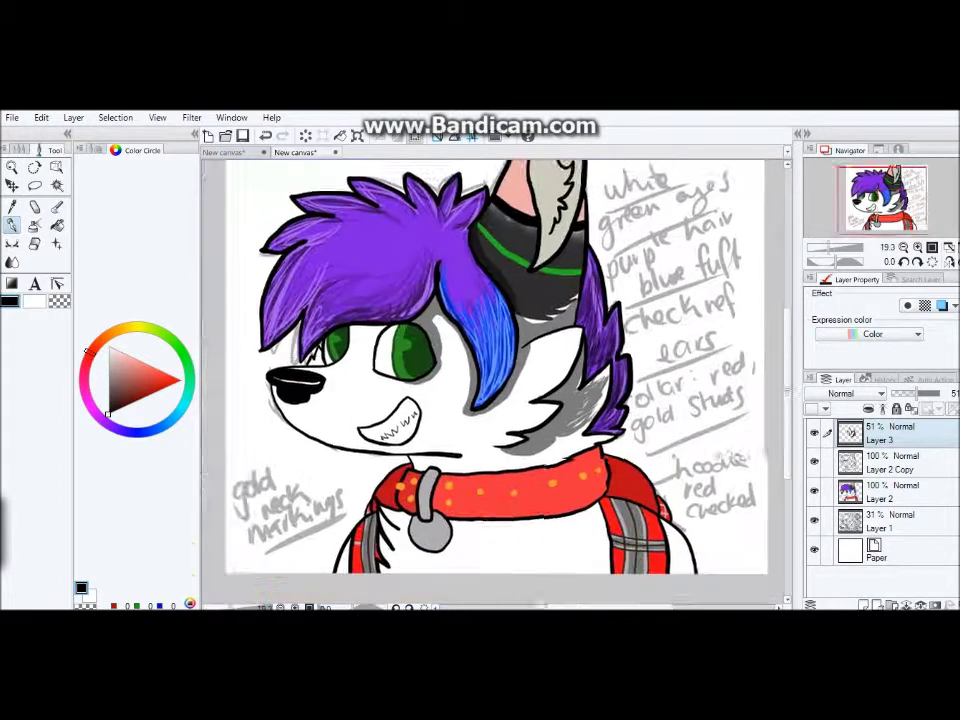
scroll(500, 418, up, 4)
mouse_move(498, 418)
mouse_down()
mouse_move(560, 360)
mouse_move(600, 400)
mouse_move(540, 420)
mouse_move(520, 400)
mouse_up()
scroll(520, 400, down, 5)
scroll(564, 378, up, 4)
drag(306, 335, 435, 321)
mouse_move(384, 328)
mouse_down()
mouse_move(475, 286)
mouse_move(496, 259)
mouse_up()
Lower Layer 3's opacity to 31% and hatch shading strokes beside the fur line in the inner ear.
scroll(480, 380, down, 4)
scroll(532, 396, up, 3)
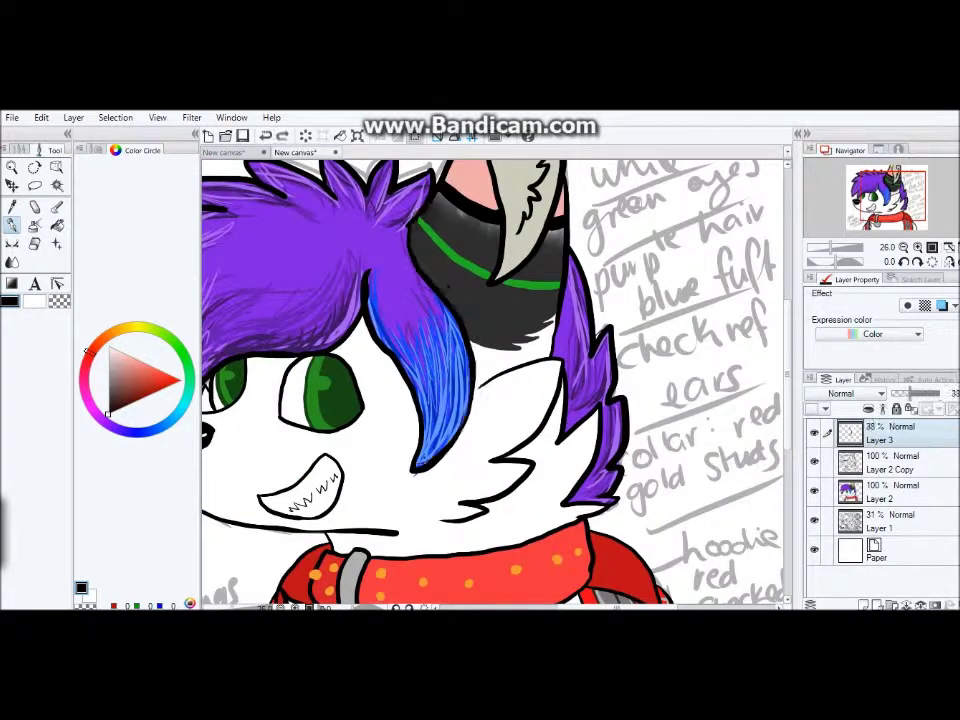
scroll(493, 330, down, 2)
scroll(493, 330, up, 4)
drag(494, 330, 480, 344)
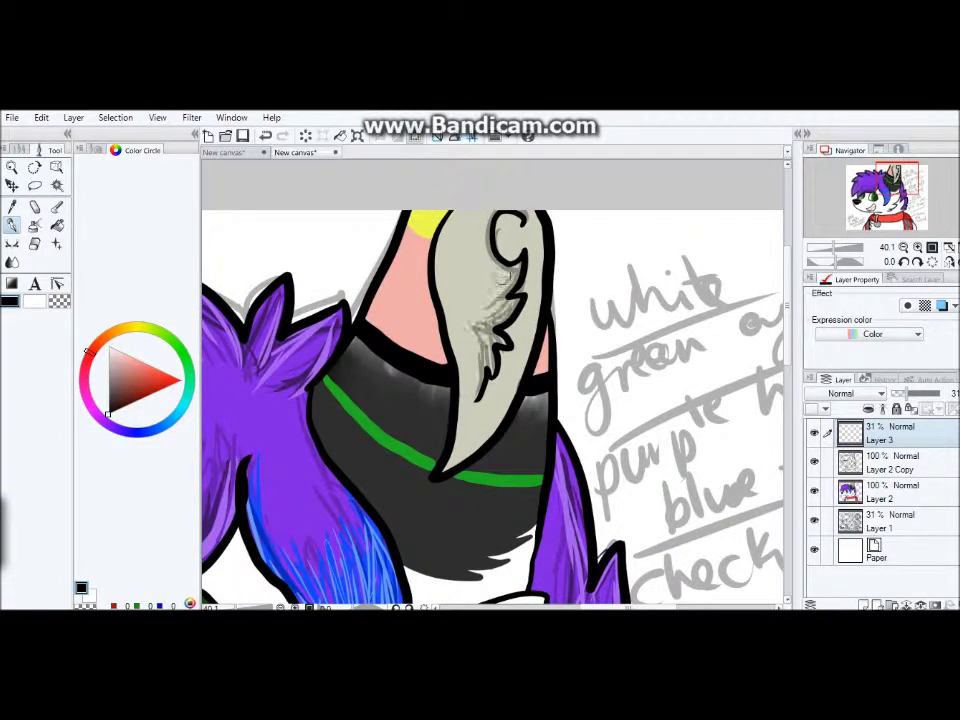
scroll(510, 290, down, 2)
Hatch black fur shading behind the cheek tufts and under the jaw above the collar on Layer 3.
scroll(515, 290, up, 4)
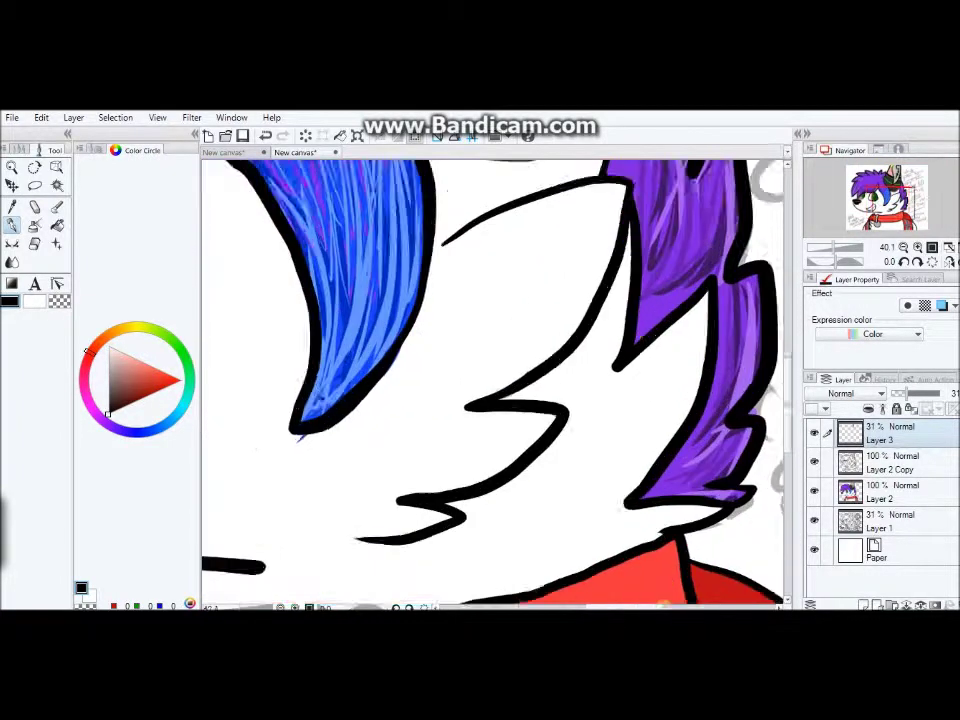
mouse_move(515, 292)
mouse_down()
mouse_move(471, 389)
mouse_move(574, 314)
mouse_move(364, 473)
mouse_move(521, 370)
mouse_move(470, 391)
mouse_move(363, 465)
mouse_move(474, 446)
mouse_move(412, 454)
mouse_move(454, 466)
mouse_move(316, 532)
mouse_move(418, 505)
mouse_up()
scroll(418, 505, down, 3)
scroll(430, 430, up, 2)
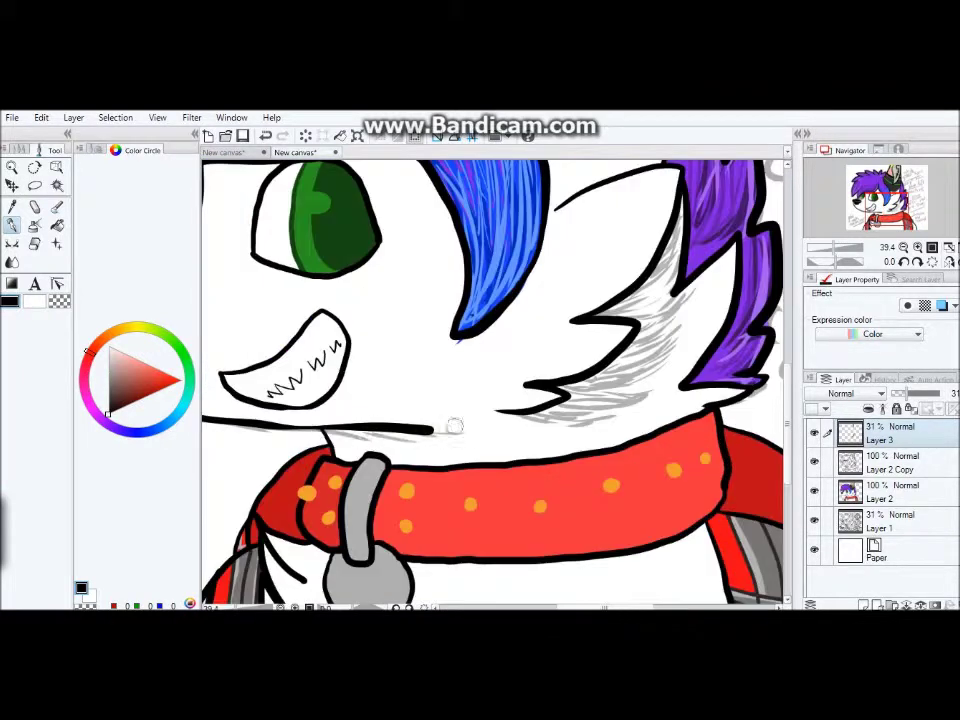
mouse_move(378, 441)
mouse_down()
mouse_move(487, 441)
mouse_move(517, 444)
mouse_up()
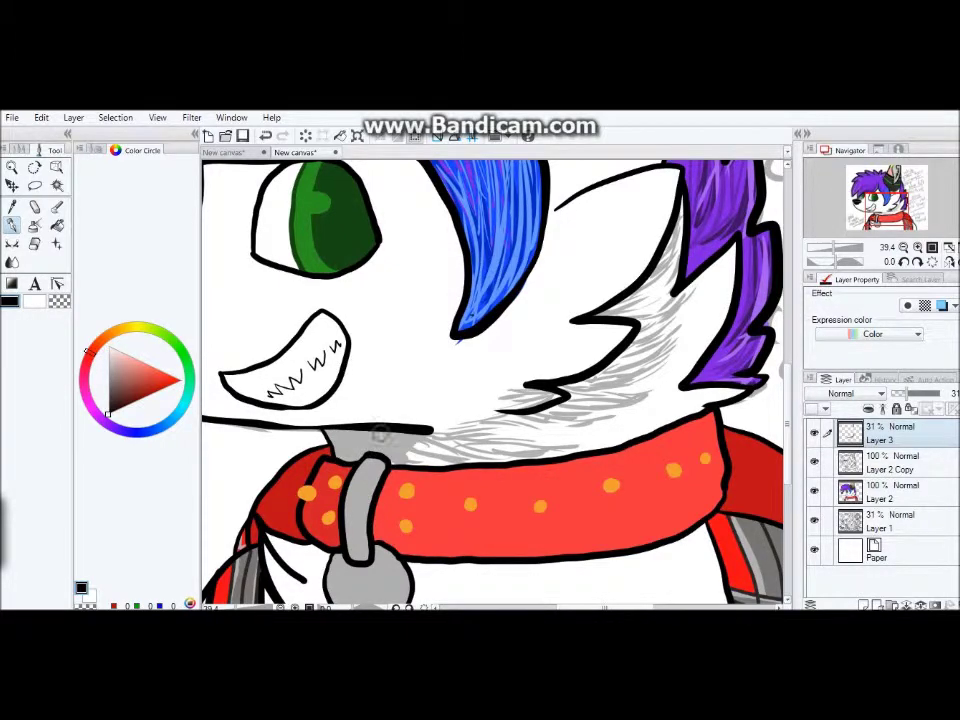
drag(436, 456, 548, 452)
scroll(455, 338, down, 2)
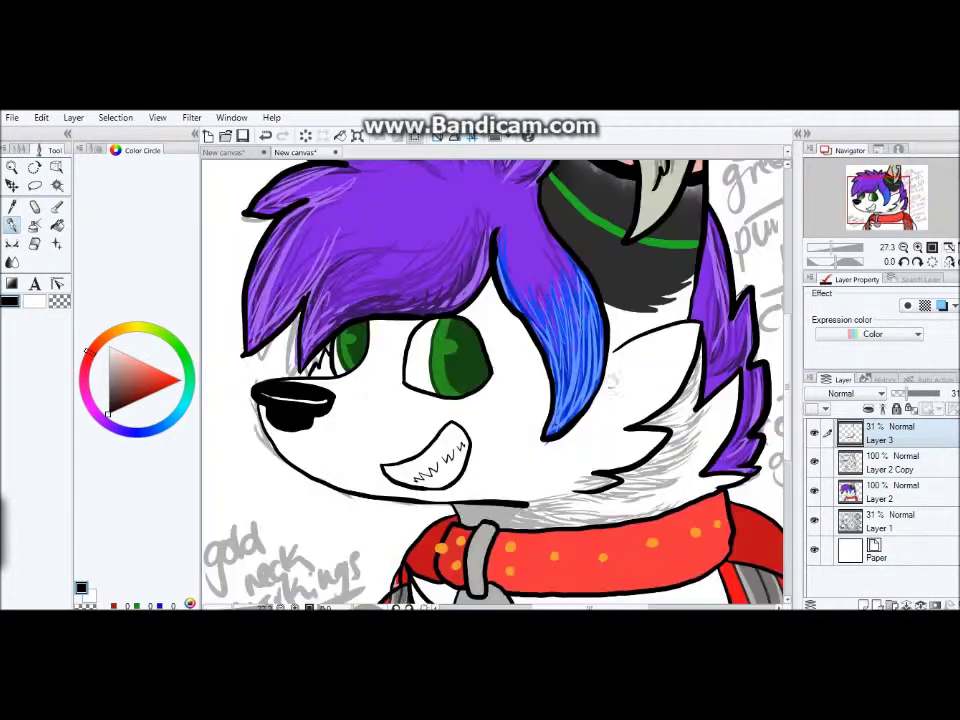
Hatch fur shading across the upper and lower cheek tufts on Layer 3.
drag(687, 335, 657, 371)
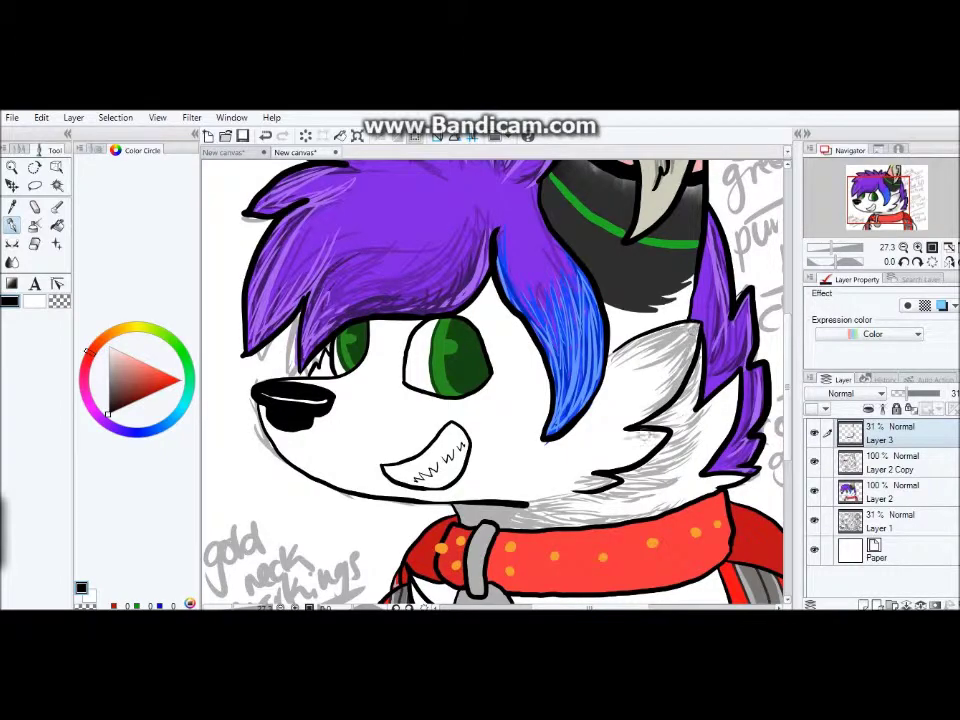
scroll(590, 414, up, 1)
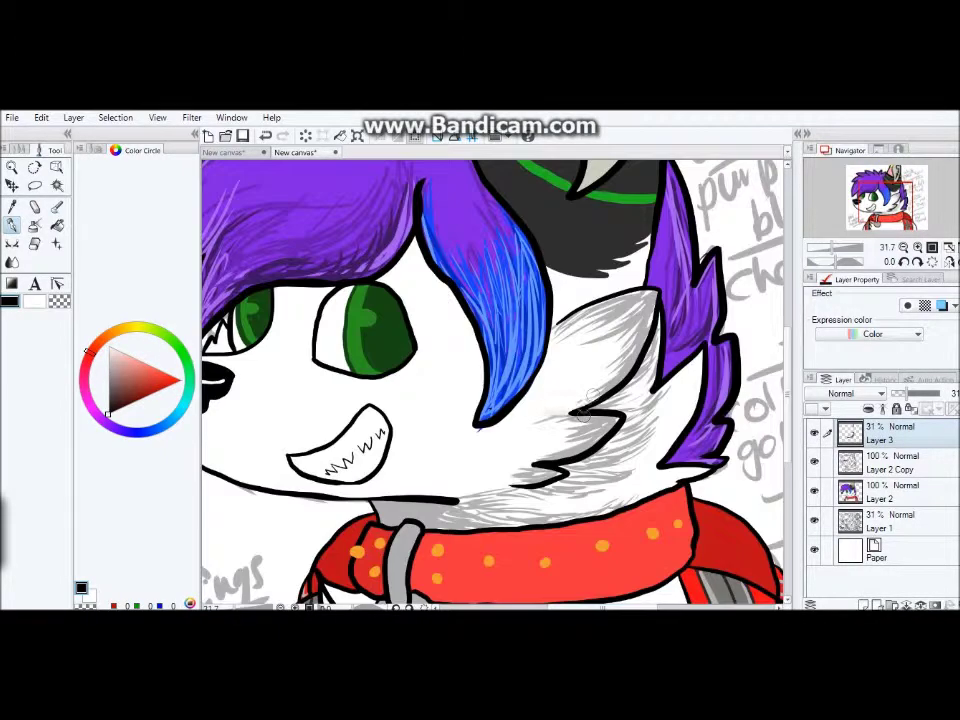
scroll(544, 455, down, 1)
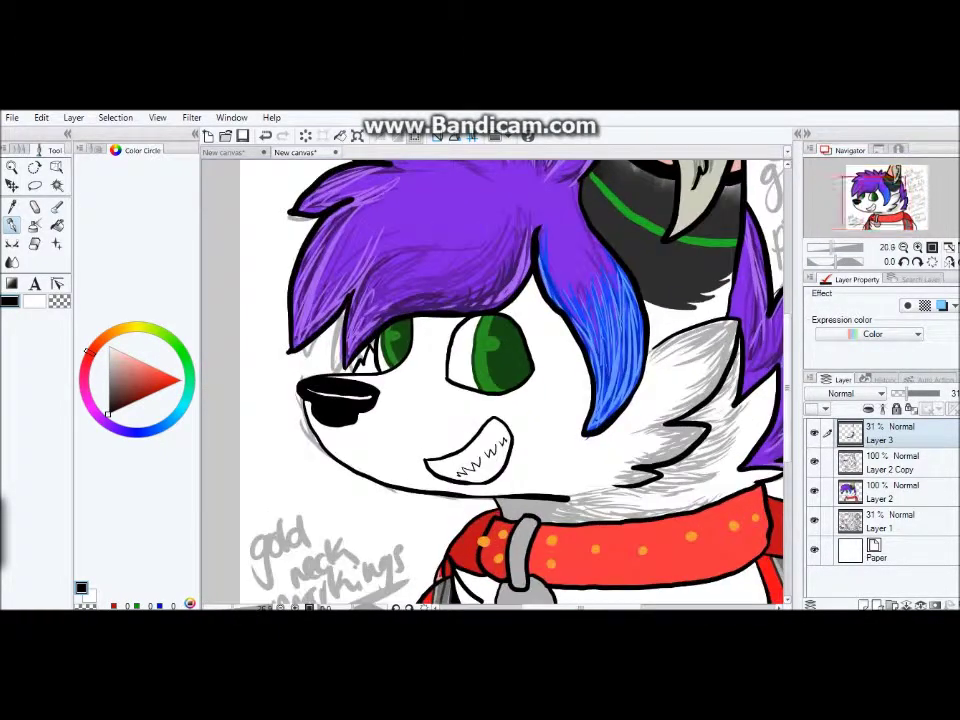
scroll(509, 475, up, 2)
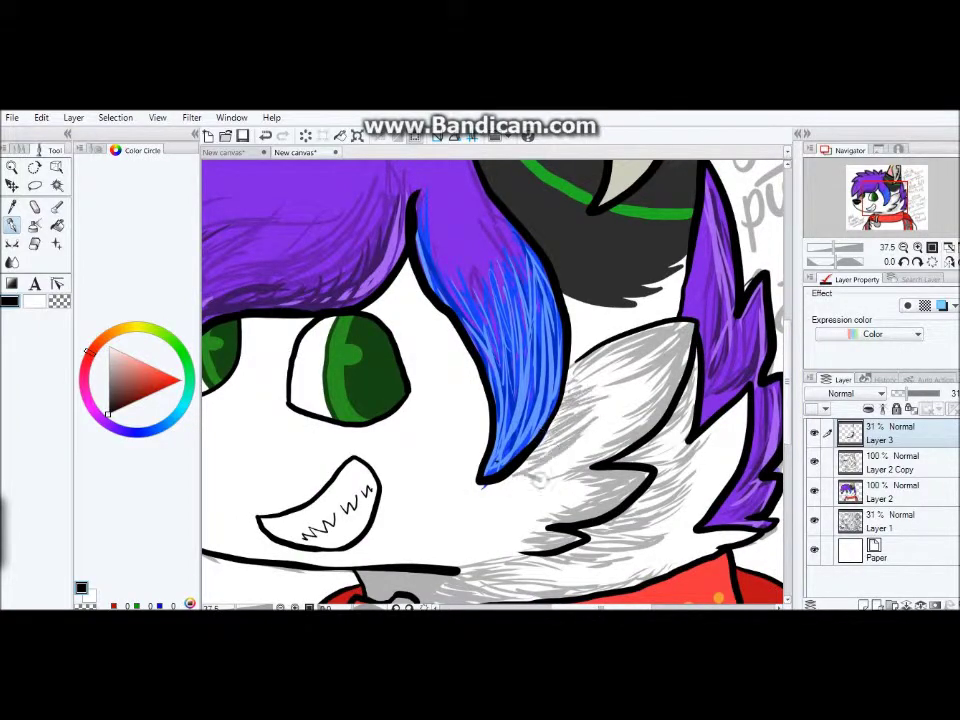
scroll(500, 430, down, 2)
Shade along the zigzag tooth line inside the grin.
scroll(480, 440, up, 4)
scroll(460, 500, up, 3)
mouse_move(429, 392)
mouse_down()
mouse_move(465, 388)
mouse_move(477, 350)
mouse_move(525, 325)
mouse_up()
drag(395, 430, 298, 492)
scroll(480, 400, down, 3)
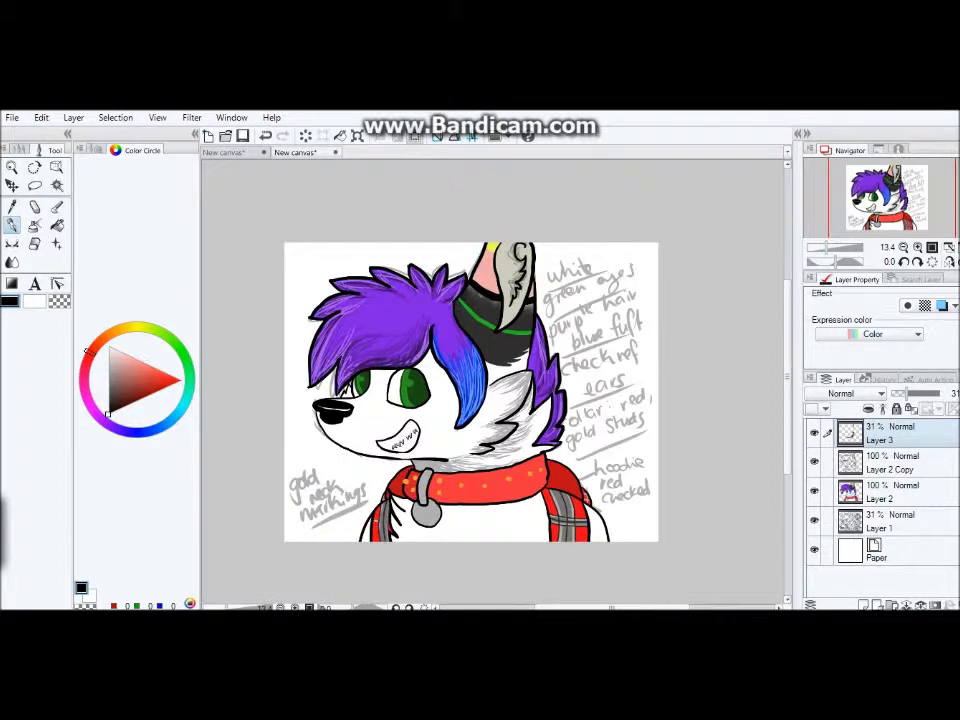
Hatch fur shadows along the face side and tip of the blue hair tuft and beneath the purple fringe.
scroll(500, 300, up, 3)
scroll(510, 270, down, 1)
scroll(512, 265, up, 1)
mouse_move(512, 266)
mouse_down()
mouse_move(575, 245)
mouse_move(643, 500)
mouse_move(635, 540)
mouse_up()
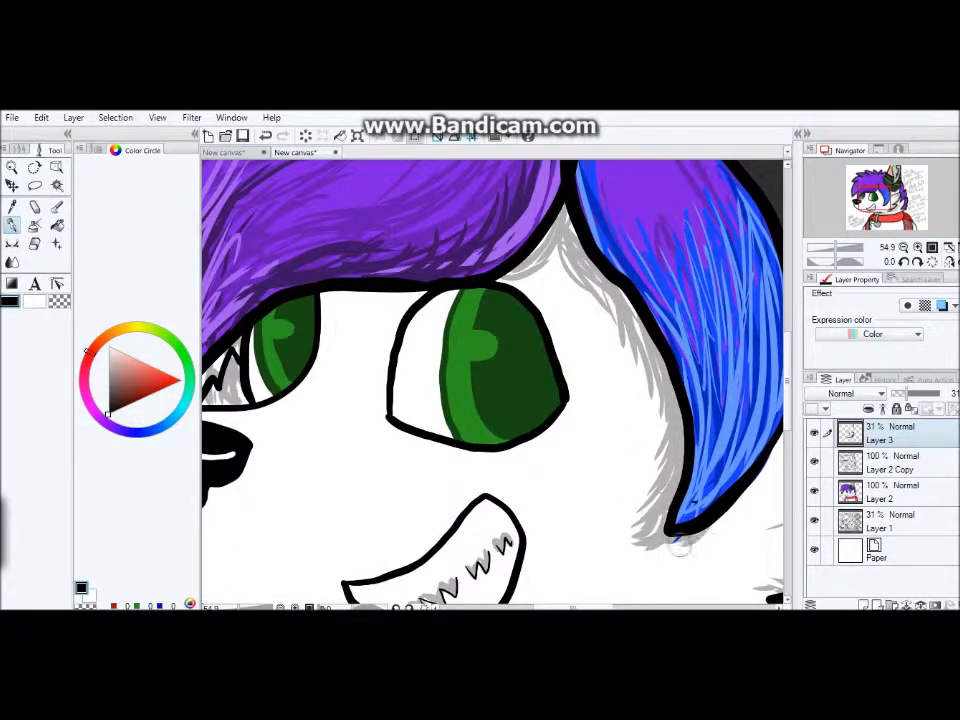
scroll(450, 400, down, 3)
scroll(445, 405, up, 3)
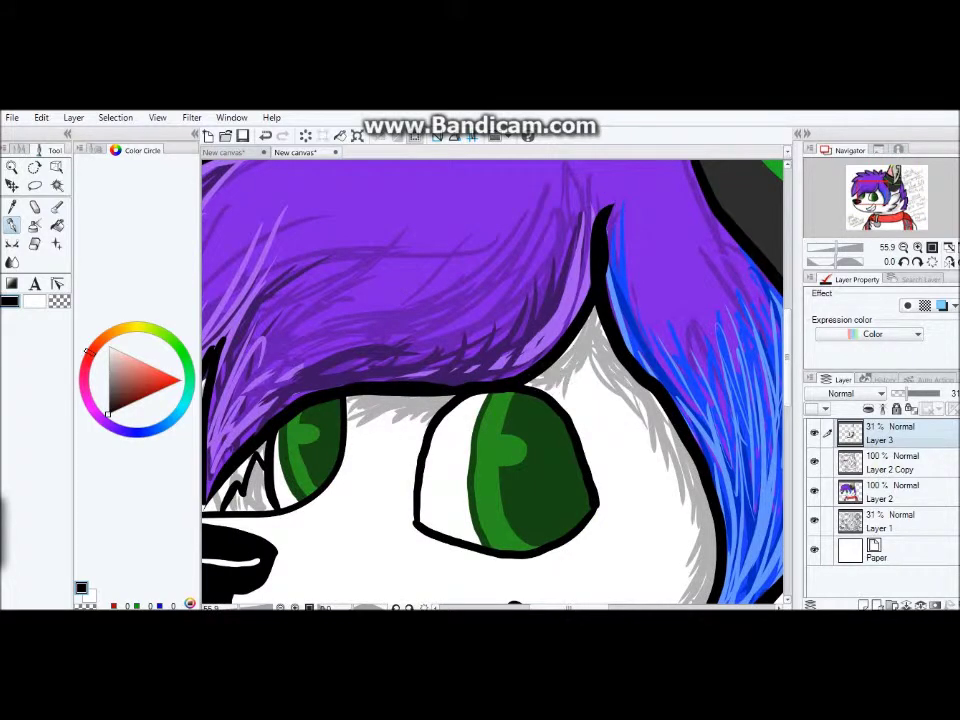
scroll(537, 410, down, 2)
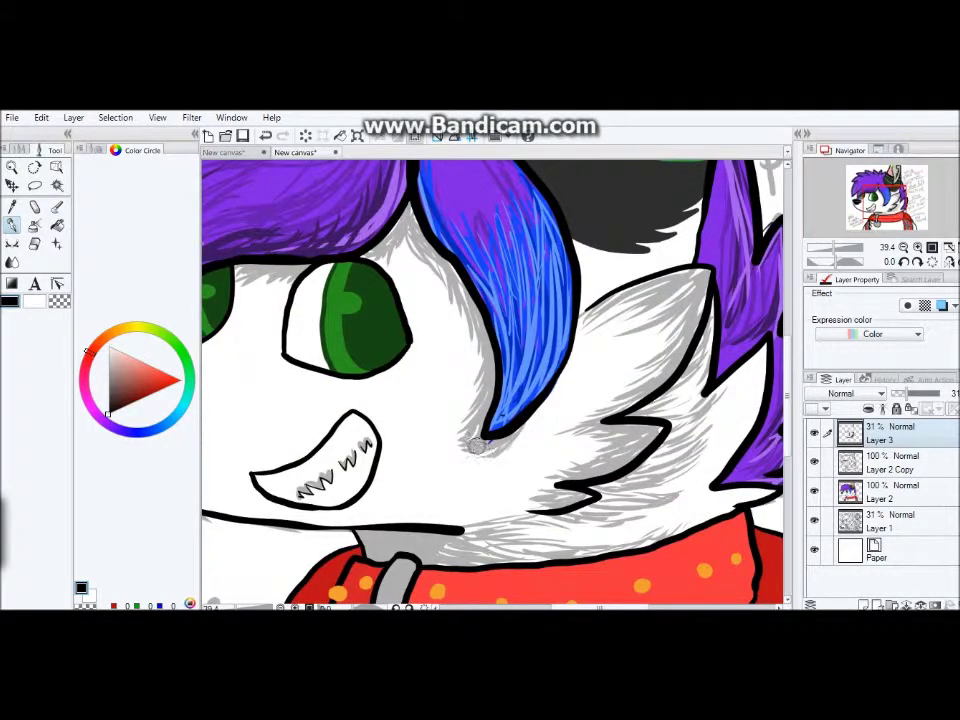
Hatch fur shadows below the dark ear marking and around the far eye.
scroll(537, 405, down, 3)
scroll(451, 248, up, 2)
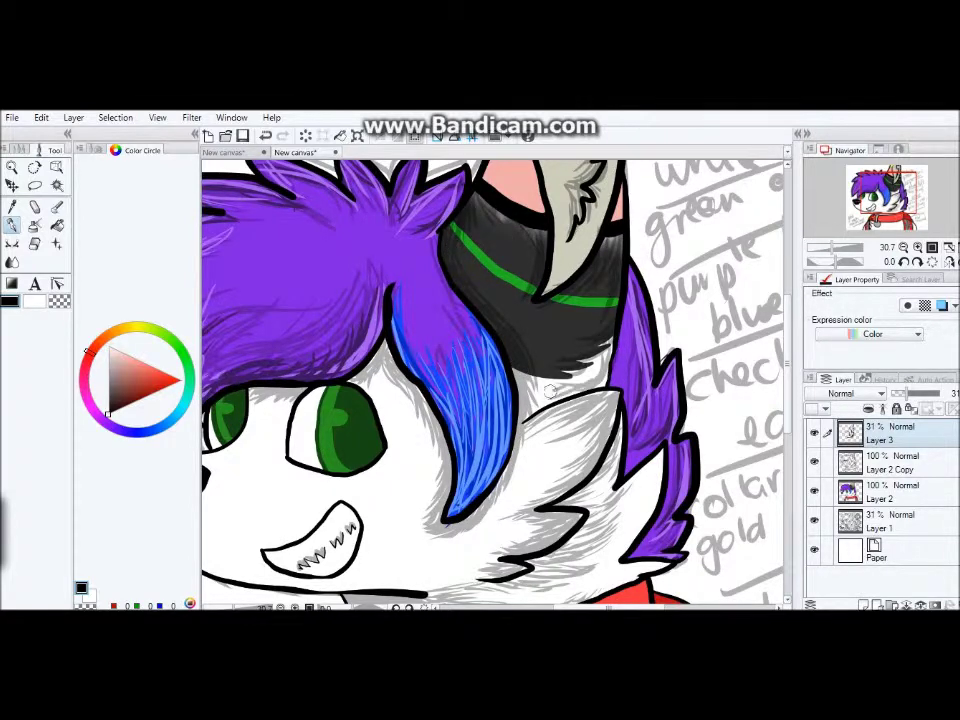
scroll(552, 393, down, 3)
scroll(358, 387, up, 4)
mouse_move(320, 455)
mouse_down()
mouse_move(386, 524)
mouse_move(306, 456)
mouse_move(362, 498)
mouse_move(465, 537)
mouse_up()
scroll(465, 537, down, 3)
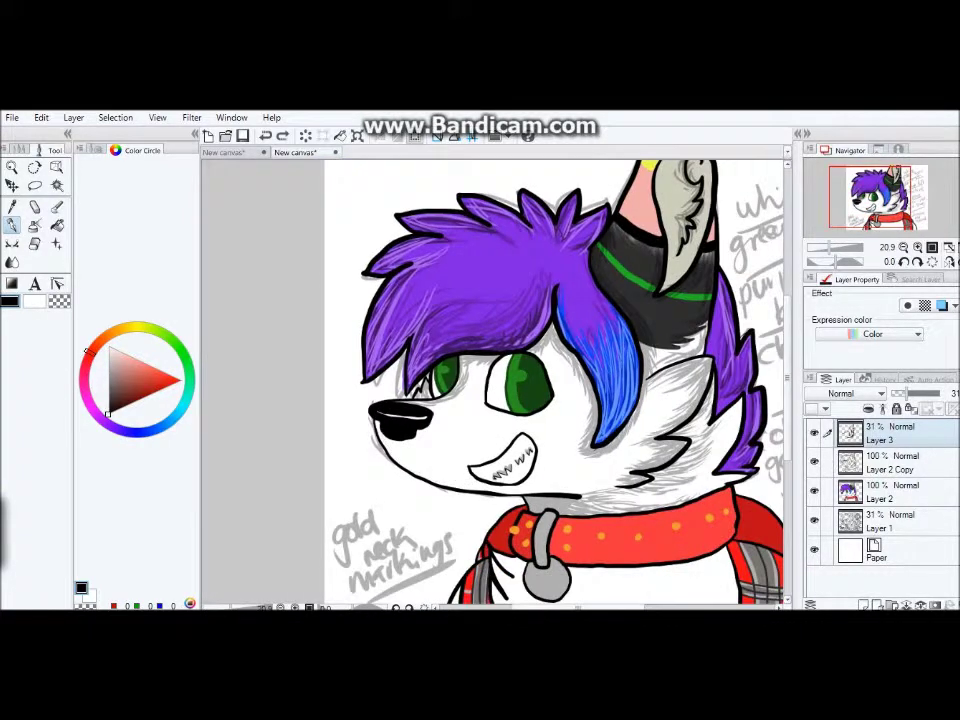
Add short fur shading strokes just above the lower jaw line.
scroll(540, 490, up, 4)
mouse_move(540, 490)
mouse_down()
mouse_move(553, 497)
mouse_move(538, 487)
mouse_up()
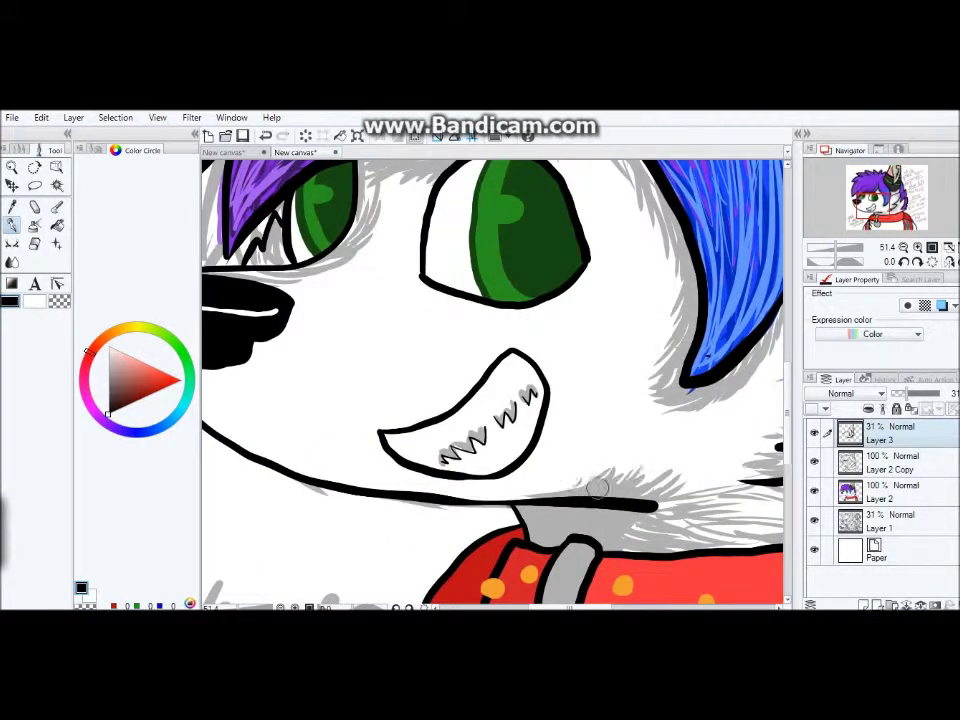
scroll(540, 487, down, 3)
Fill the chest below the collar and around the round tag with overlapping hatched fur strokes.
scroll(416, 415, up, 3)
mouse_move(416, 415)
mouse_down()
mouse_move(424, 454)
mouse_move(553, 431)
mouse_move(677, 392)
mouse_move(618, 447)
mouse_move(669, 499)
mouse_move(696, 392)
mouse_up()
scroll(696, 392, down, 3)
scroll(566, 481, up, 3)
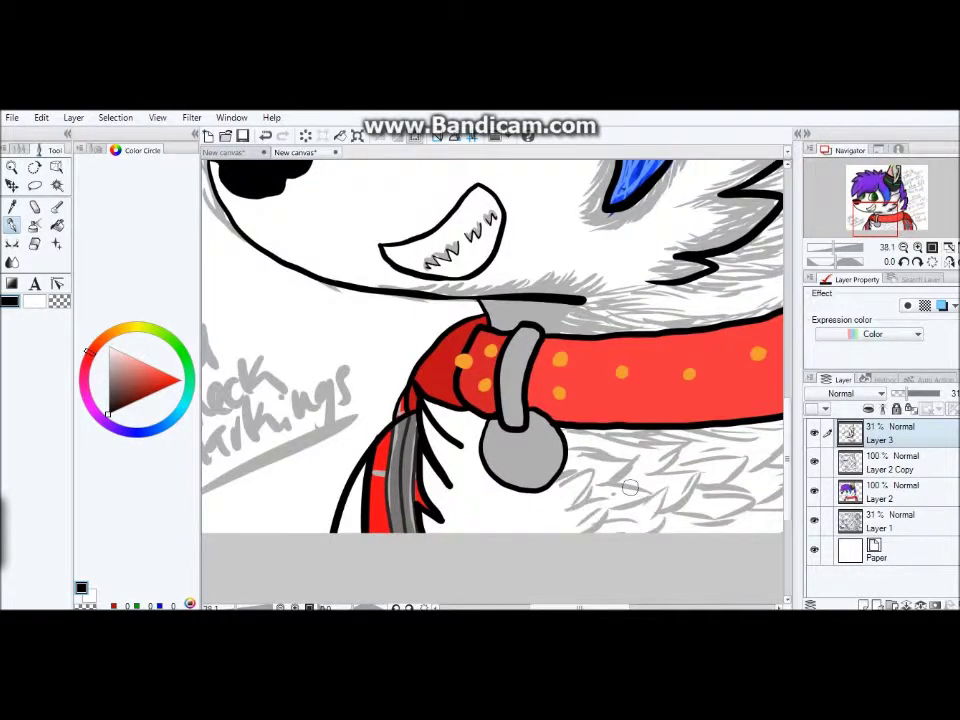
scroll(445, 468, up, 1)
mouse_move(445, 468)
mouse_down()
mouse_move(568, 542)
mouse_move(493, 529)
mouse_move(466, 447)
mouse_up()
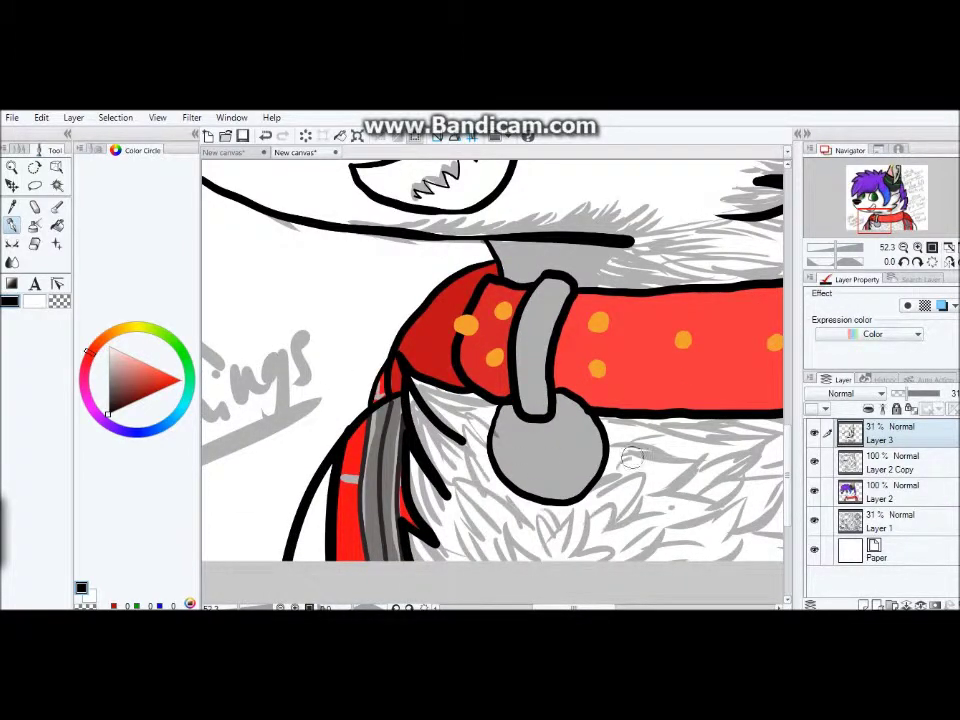
scroll(463, 444, down, 4)
scroll(530, 498, up, 3)
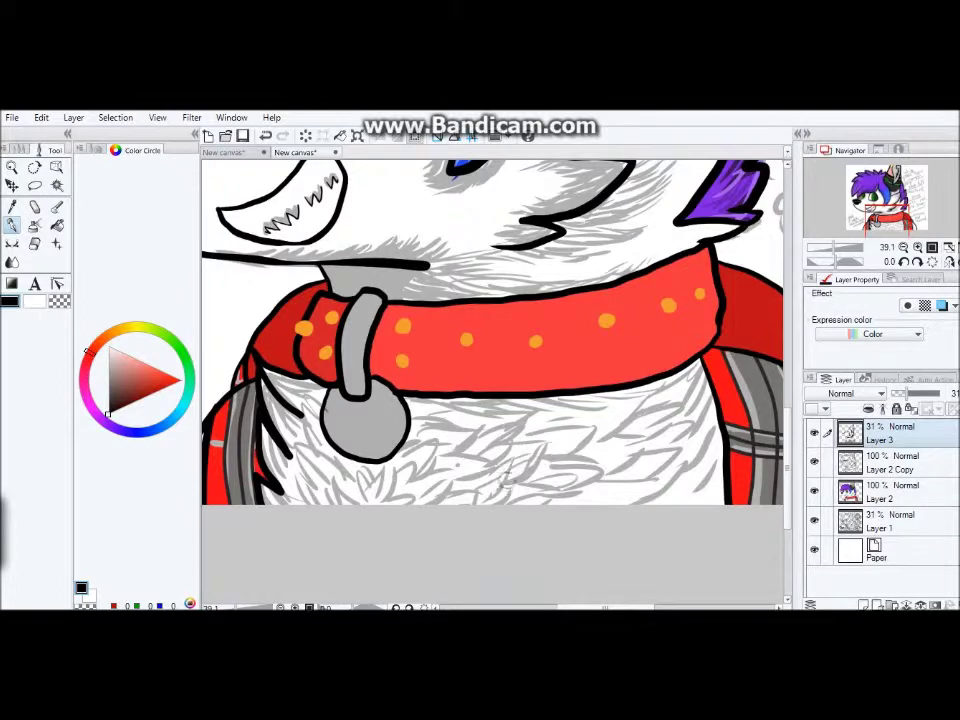
Shade the hood and checked hoodie panel on the far side of the chest, with fur strokes on the adjoining shoulder.
scroll(707, 474, down, 4)
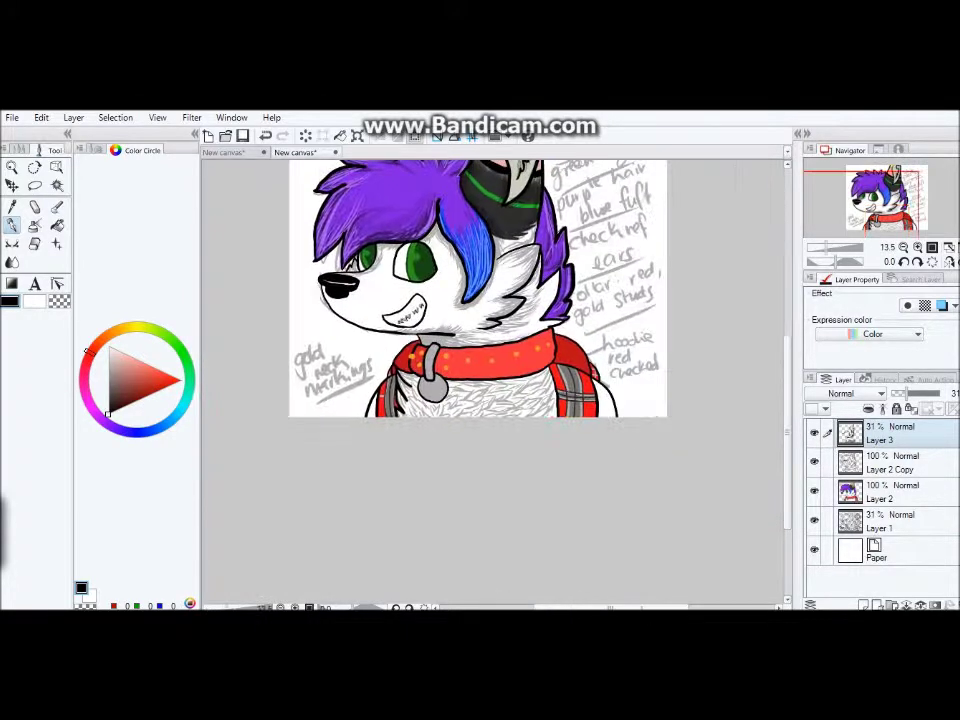
scroll(593, 406, up, 4)
mouse_move(484, 289)
mouse_down()
mouse_move(470, 400)
mouse_move(500, 300)
mouse_move(480, 380)
mouse_move(580, 406)
mouse_up()
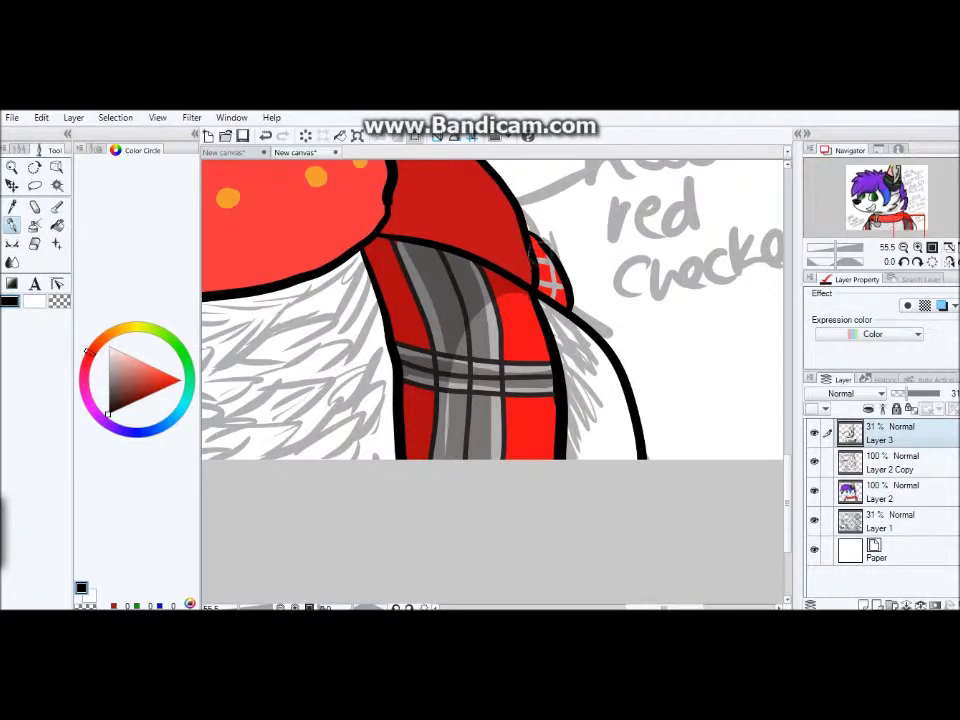
scroll(510, 360, down, 2)
drag(408, 270, 445, 350)
scroll(490, 340, down, 1)
Fill solid shading over the hood and checked hoodie panel beside the buckle end of the collar.
scroll(490, 340, up, 3)
mouse_move(320, 300)
mouse_down()
mouse_move(335, 458)
mouse_move(350, 300)
mouse_move(418, 276)
mouse_up()
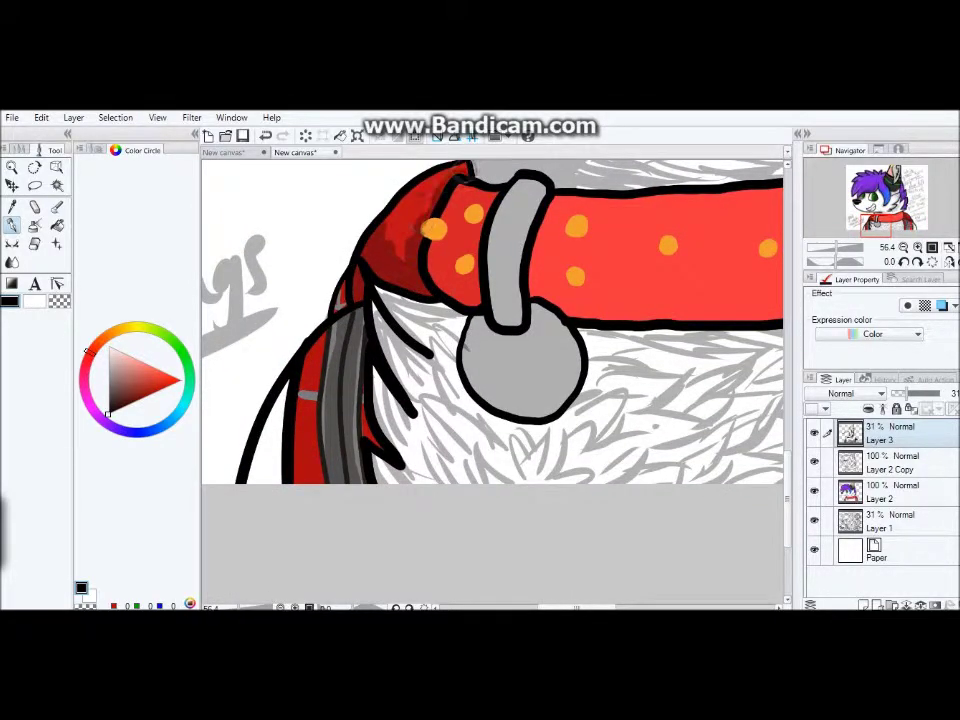
mouse_move(432, 228)
mouse_down()
mouse_move(395, 200)
mouse_move(430, 228)
mouse_up()
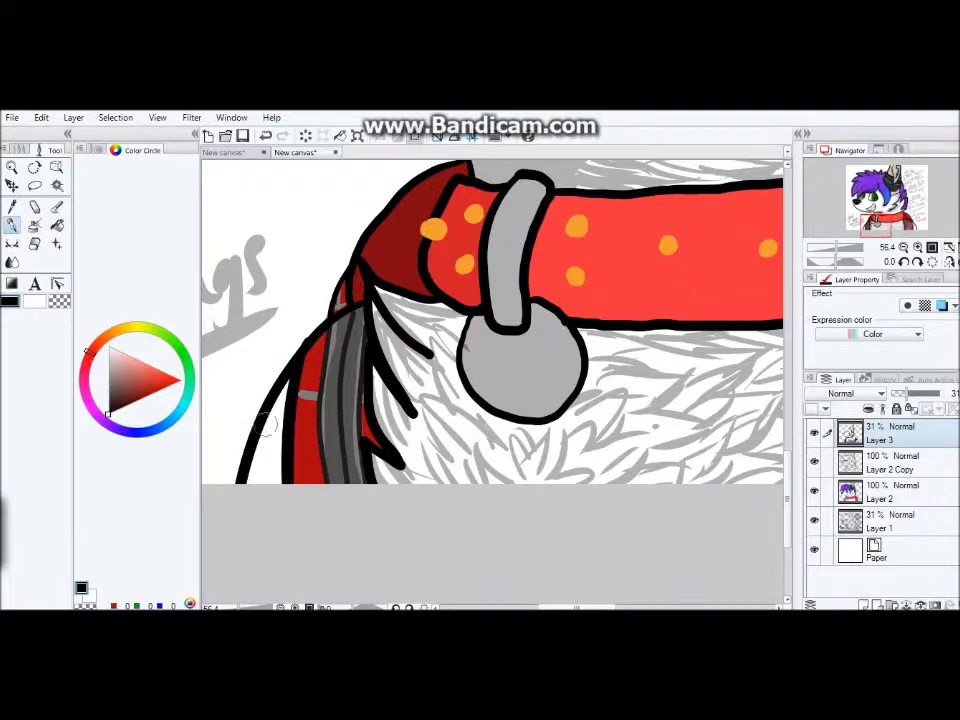
Shade the round collar tag around a light centre and add its cast shadow on the chest fur.
scroll(330, 420, down, 4)
scroll(335, 470, up, 5)
mouse_move(340, 525)
mouse_down()
mouse_move(335, 439)
mouse_move(318, 424)
mouse_move(362, 432)
mouse_move(335, 496)
mouse_move(314, 443)
mouse_up()
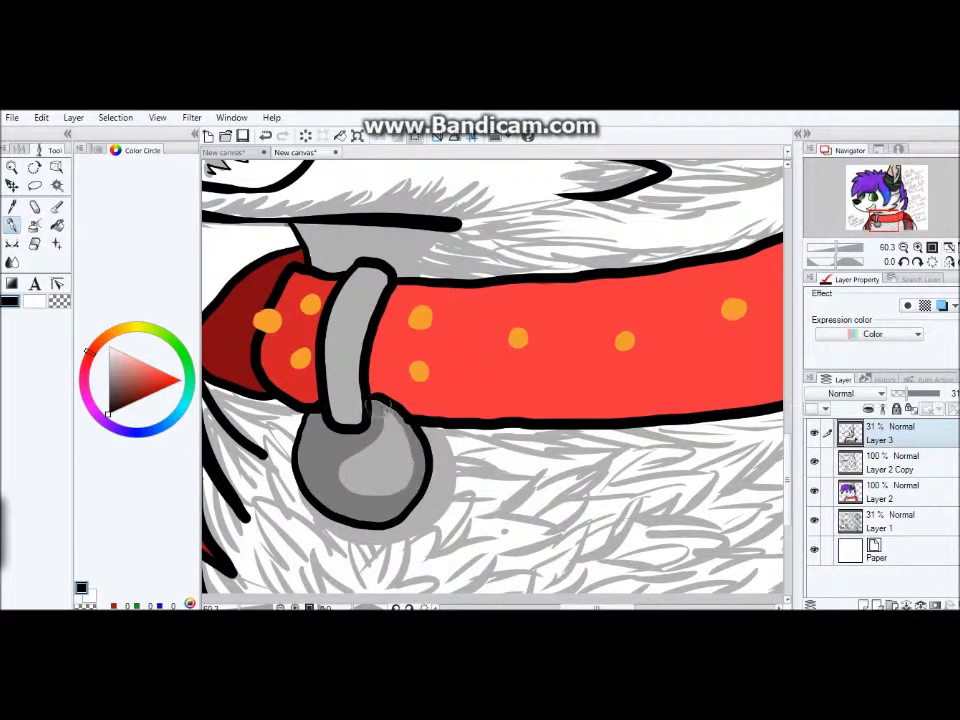
scroll(388, 420, down, 2)
Shade the red collar along its upper edge, around the buckle and below the cheek fur.
scroll(388, 420, up, 3)
drag(385, 350, 590, 316)
mouse_move(260, 225)
mouse_down()
mouse_move(215, 245)
mouse_move(222, 330)
mouse_up()
drag(215, 235, 232, 290)
scroll(410, 350, down, 3)
scroll(445, 359, up, 2)
scroll(445, 358, down, 1)
scroll(480, 300, up, 1)
drag(300, 318, 480, 308)
scroll(490, 315, down, 3)
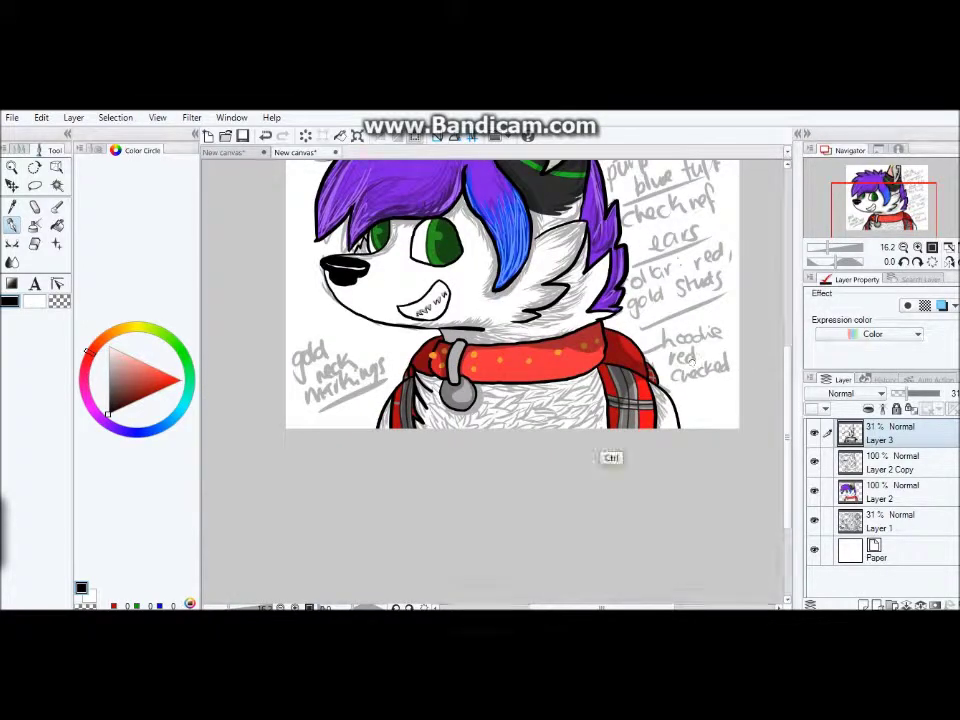
scroll(691, 362, up, 3)
mouse_move(685, 425)
mouse_down()
mouse_move(740, 414)
mouse_move(710, 420)
mouse_up()
scroll(530, 420, down, 3)
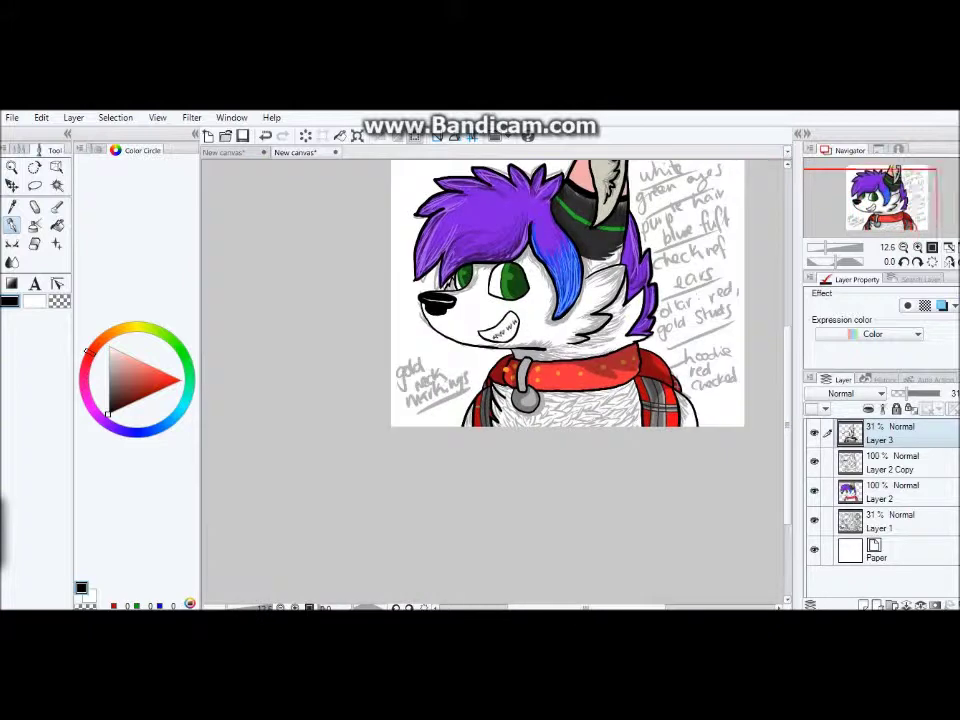
With the G pen at size 14.1, shade the lower edges of the two gold studs beside the buckle.
scroll(530, 420, up, 5)
scroll(490, 400, down, 3)
scroll(490, 400, up, 2)
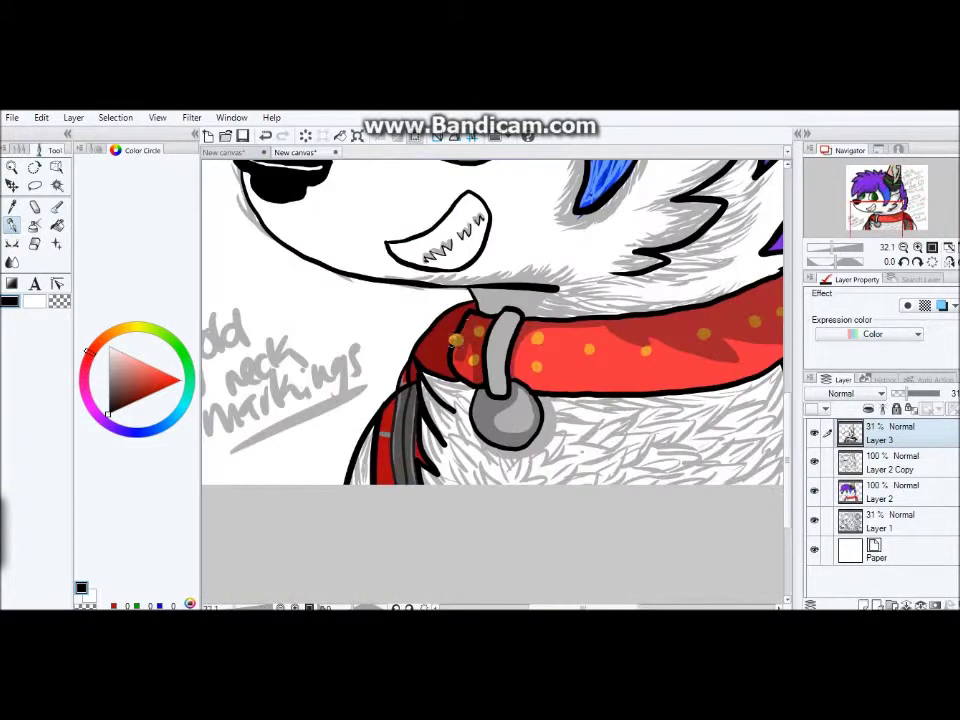
scroll(530, 347, up, 4)
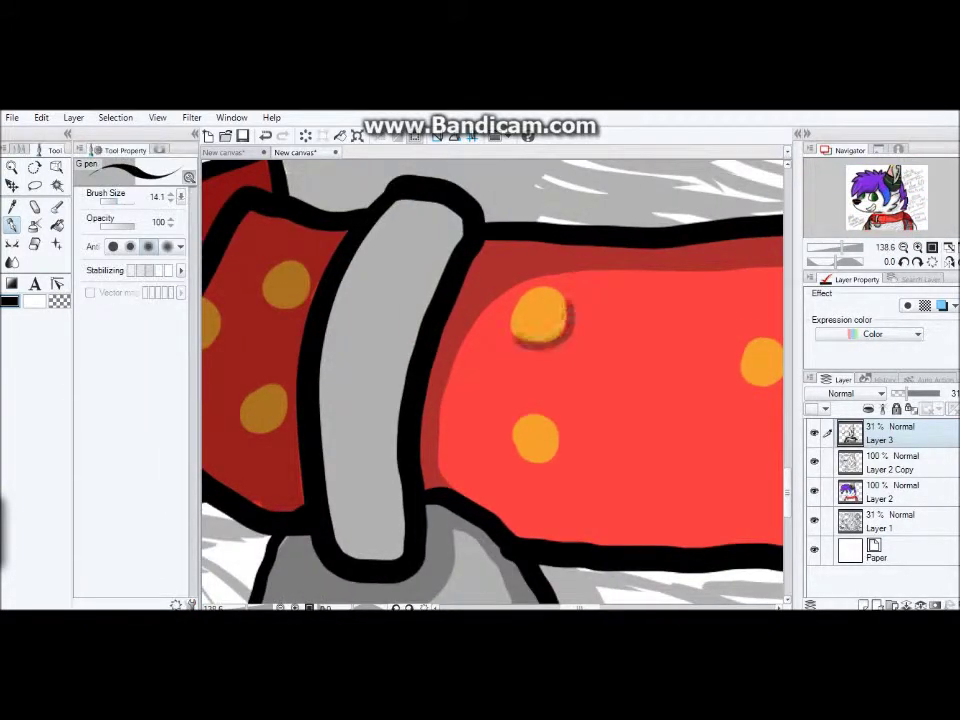
drag(565, 300, 558, 338)
drag(518, 425, 552, 458)
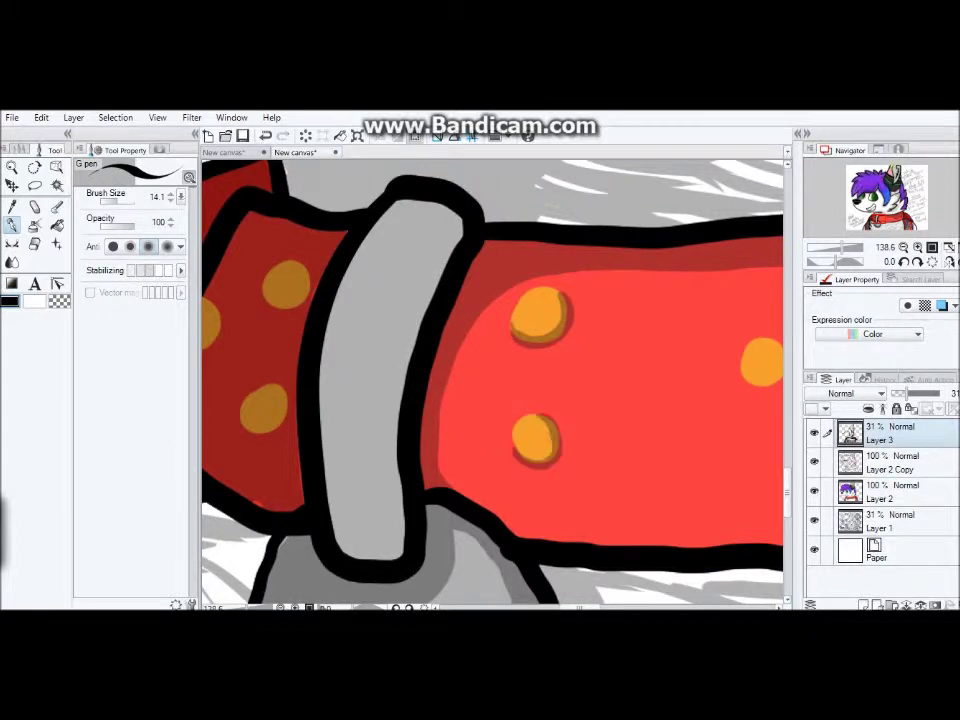
Shade the edges of the remaining gold studs along the collar.
scroll(515, 345, down, 1)
scroll(550, 273, down, 3)
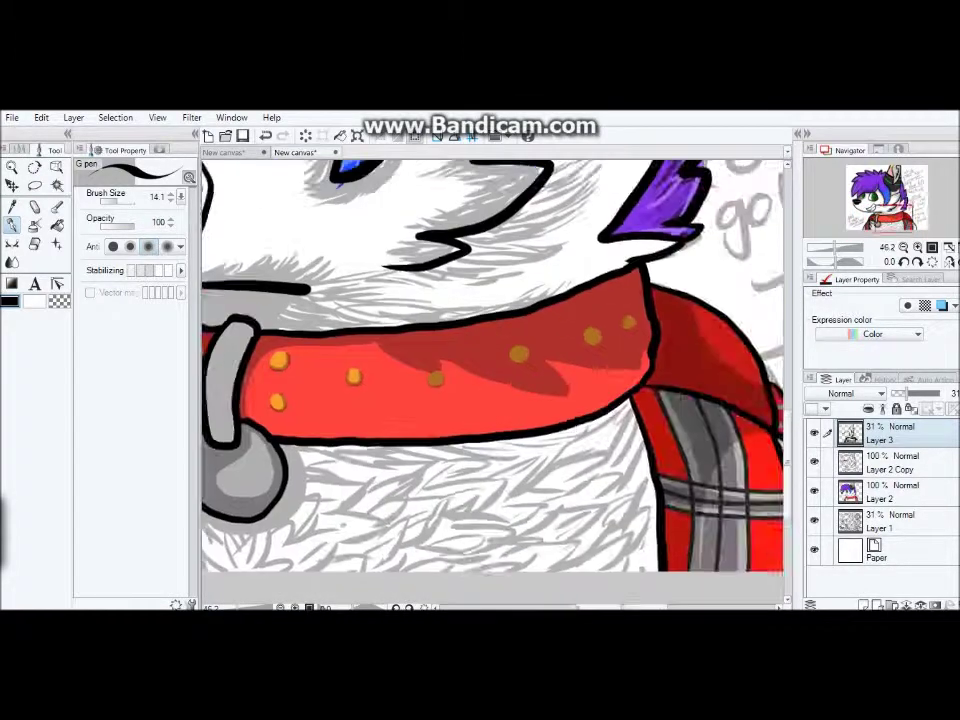
scroll(500, 311, up, 3)
scroll(485, 330, up, 3)
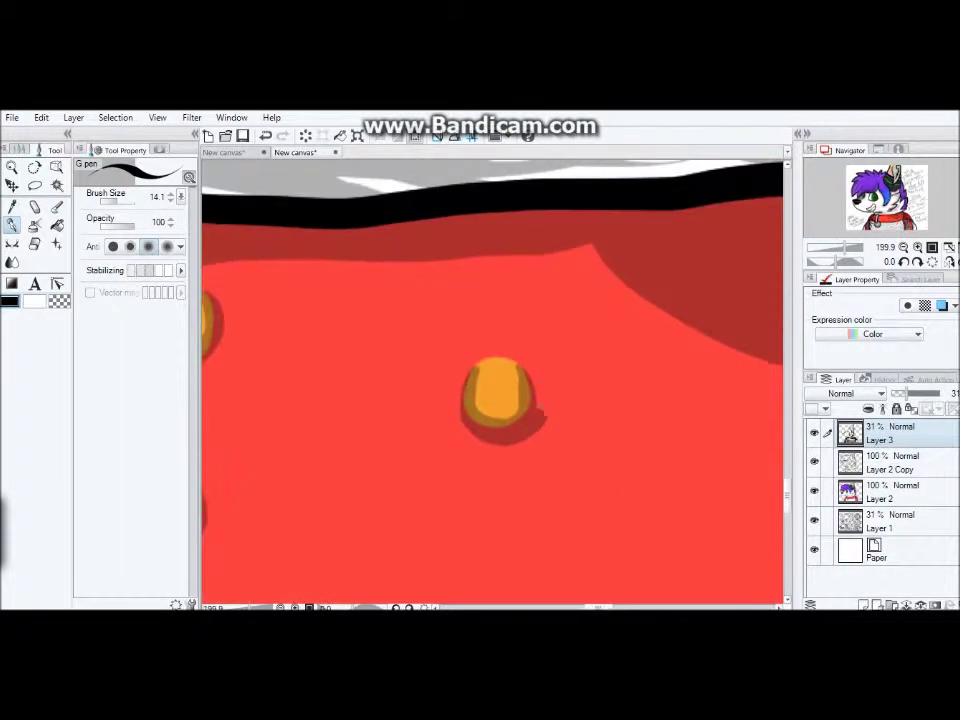
scroll(465, 425, up, 2)
scroll(466, 426, down, 10)
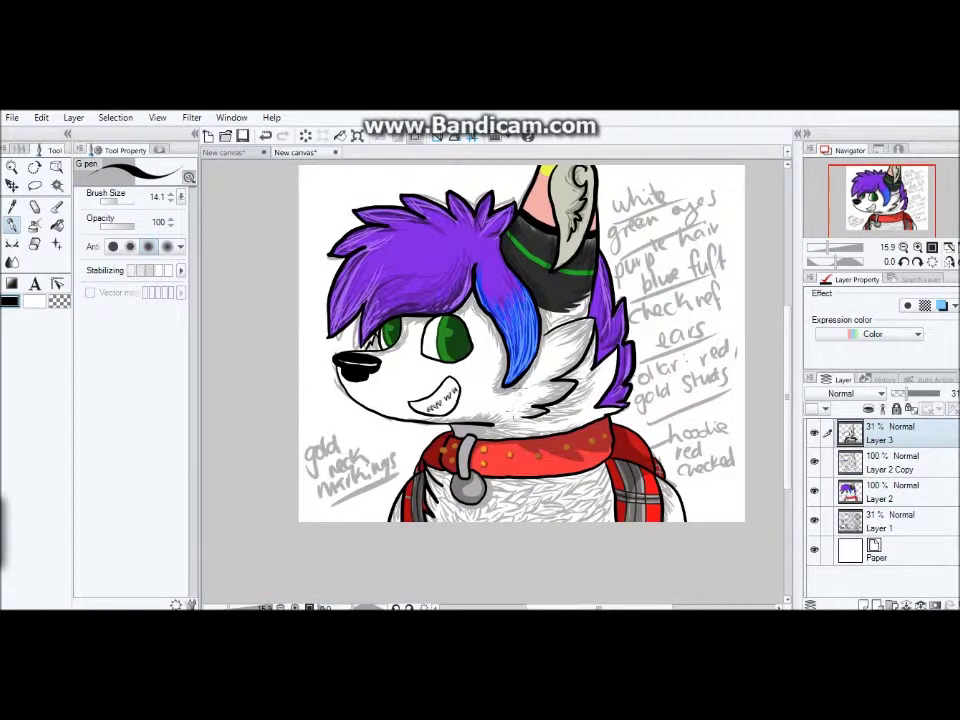
Set the G pen size to 59.9 and shade the upper parts of the green eyes.
scroll(525, 272, up, 3)
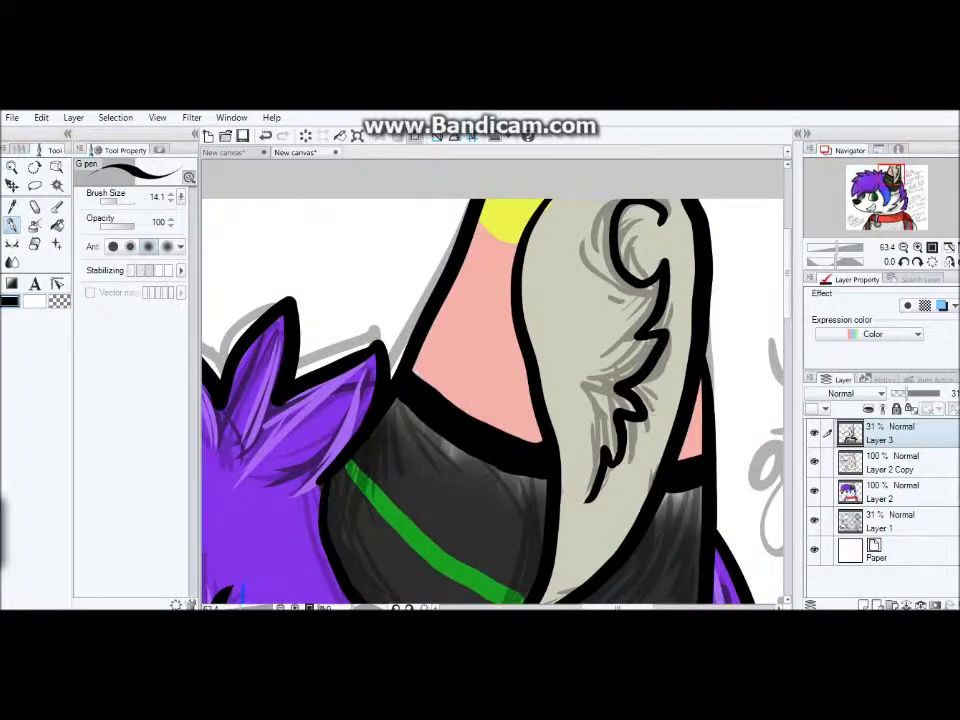
scroll(484, 284, down, 3)
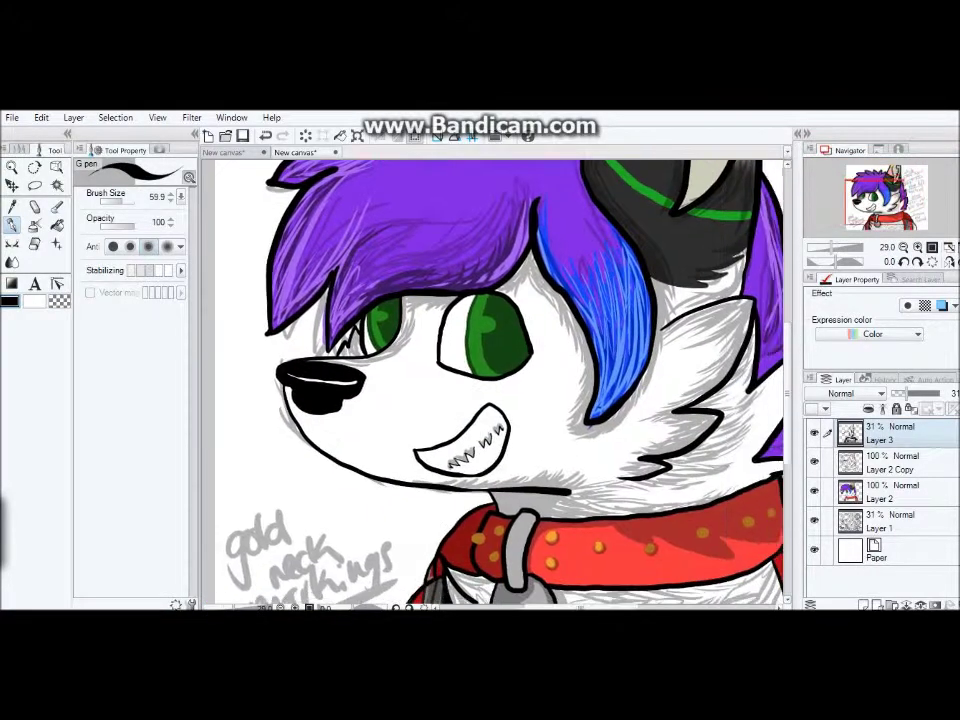
scroll(484, 284, up, 3)
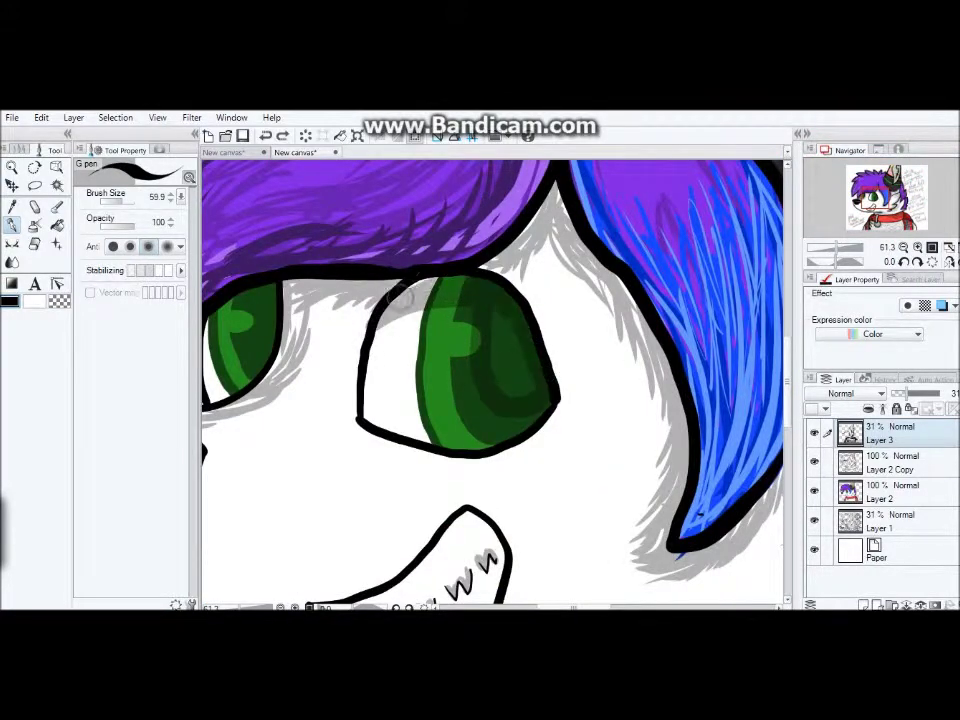
scroll(508, 368, up, 2)
scroll(508, 368, down, 2)
scroll(568, 343, up, 1)
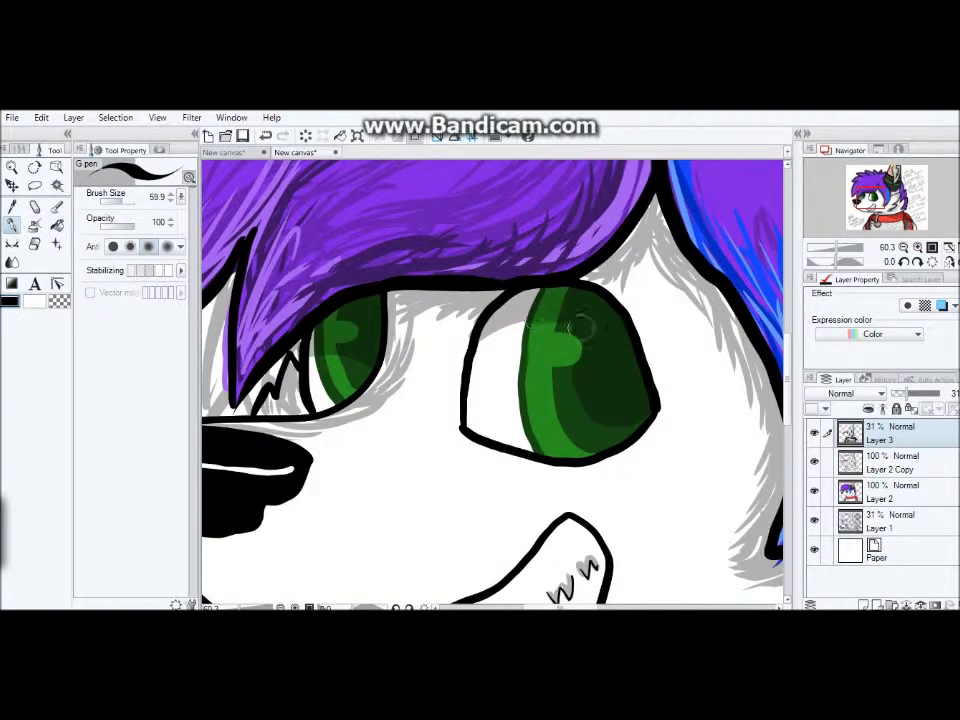
scroll(568, 322, down, 4)
Shade the inside of the grinning mouth along its upper edge and back corner.
scroll(565, 311, up, 4)
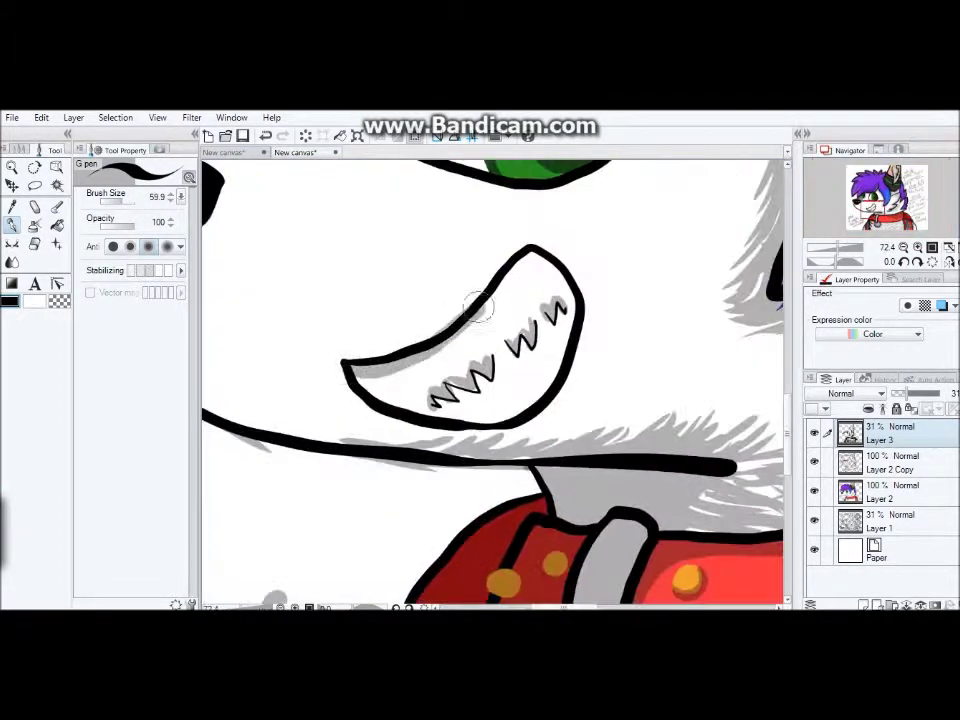
mouse_move(563, 311)
mouse_down()
mouse_move(531, 258)
mouse_move(383, 364)
mouse_up()
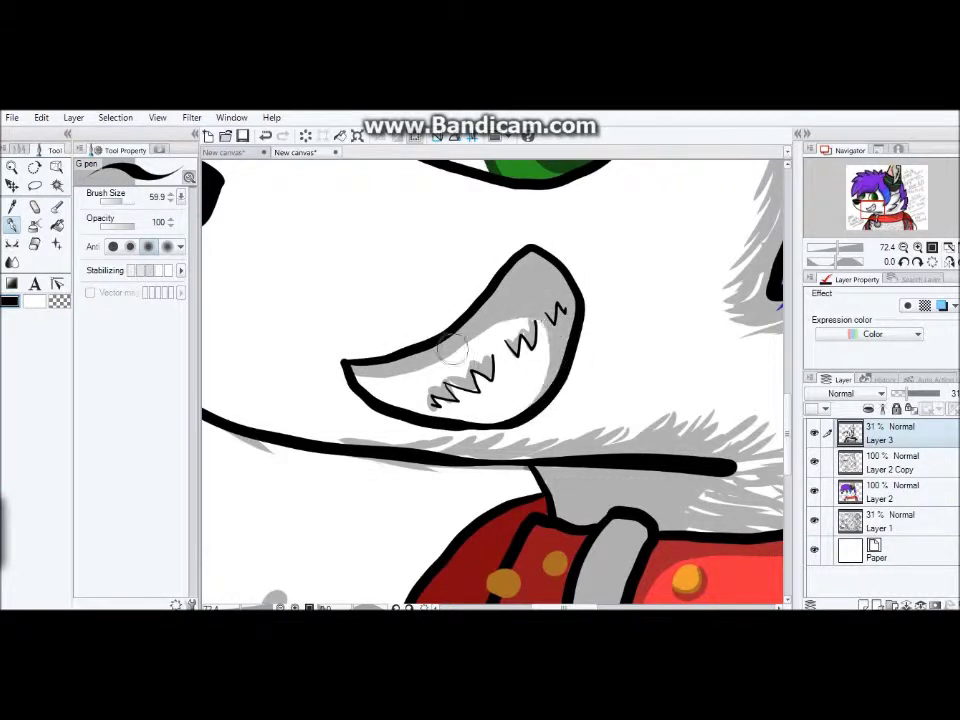
scroll(473, 342, down, 5)
scroll(480, 350, up, 2)
On Layer 2 Copy, paint white fur tufts over the back part of the collar's upper edge with the G pen at size 59.9.
drag(950, 393, 912, 393)
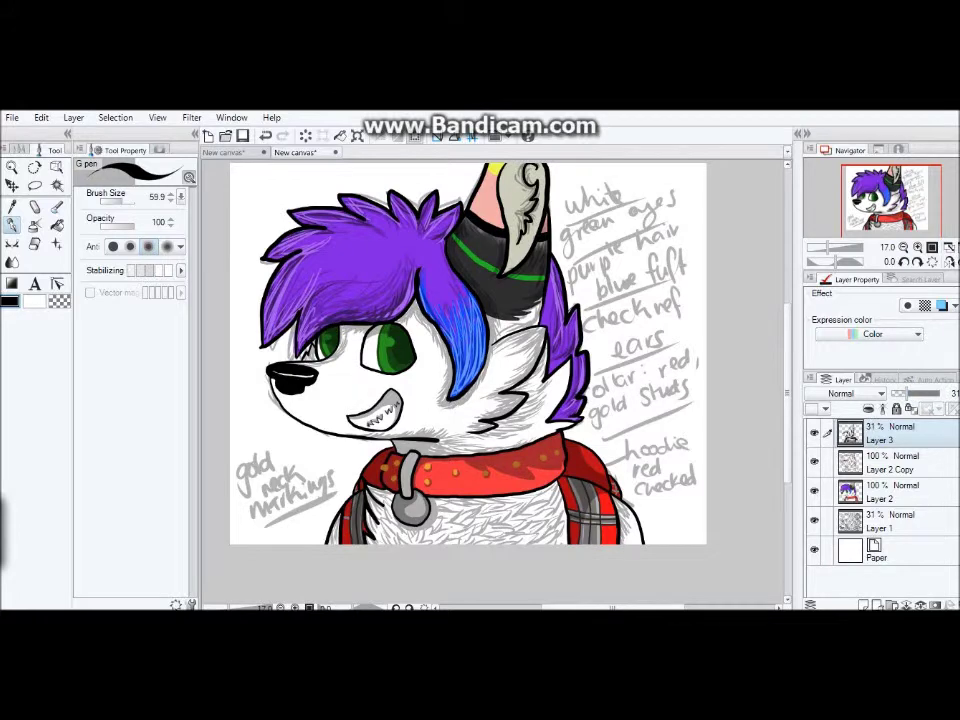
click(880, 490)
scroll(474, 441, up, 4)
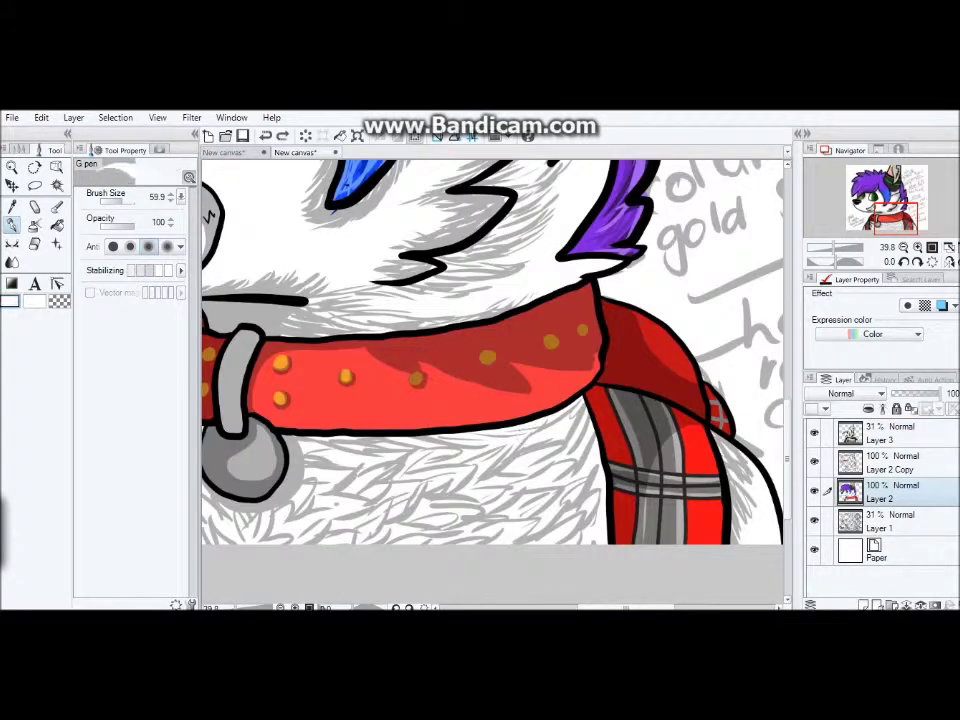
key(alt+bracketright)
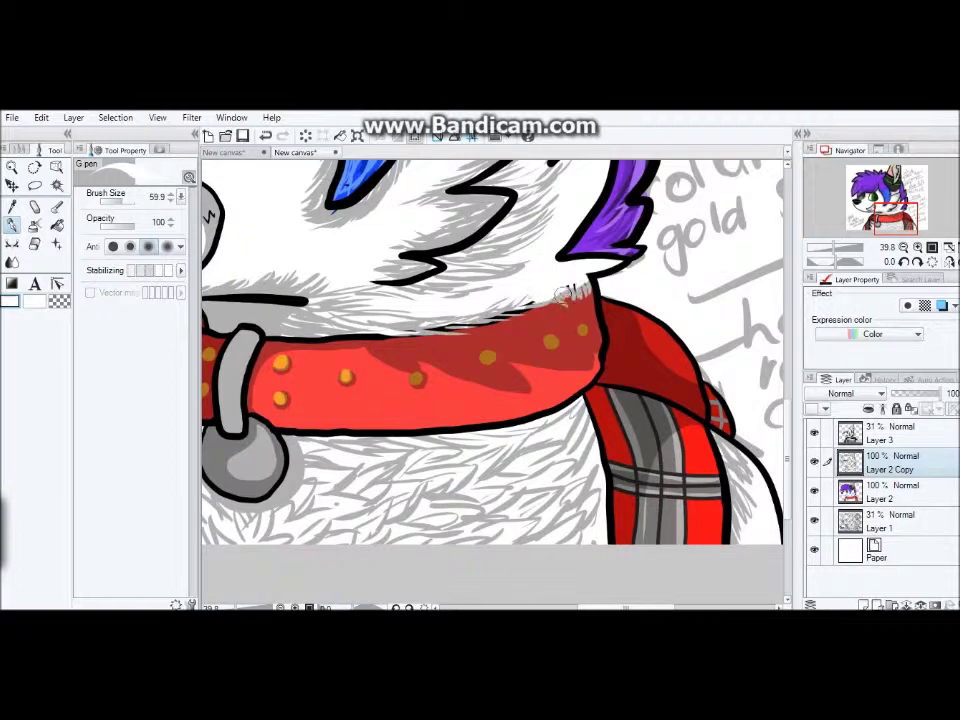
scroll(562, 294, down, 3)
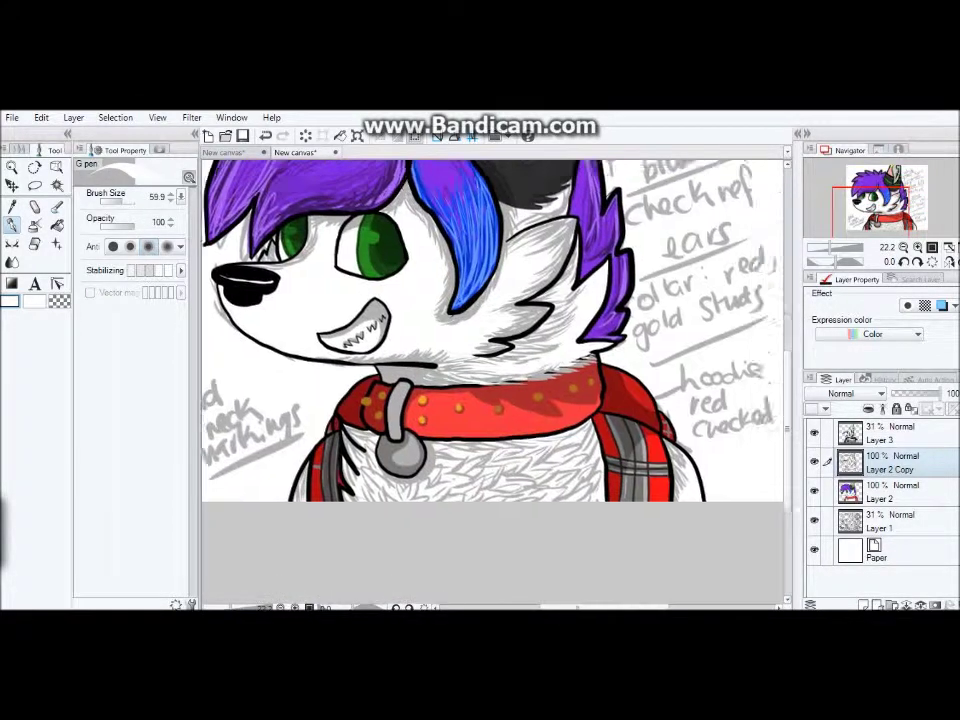
scroll(536, 333, up, 4)
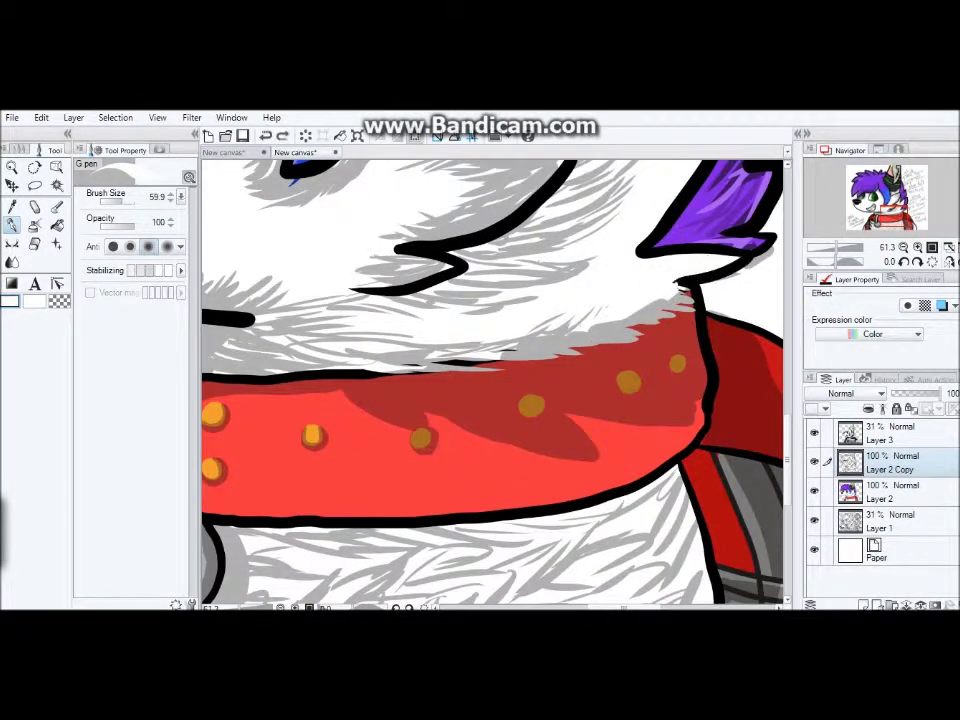
scroll(428, 361, left, 2)
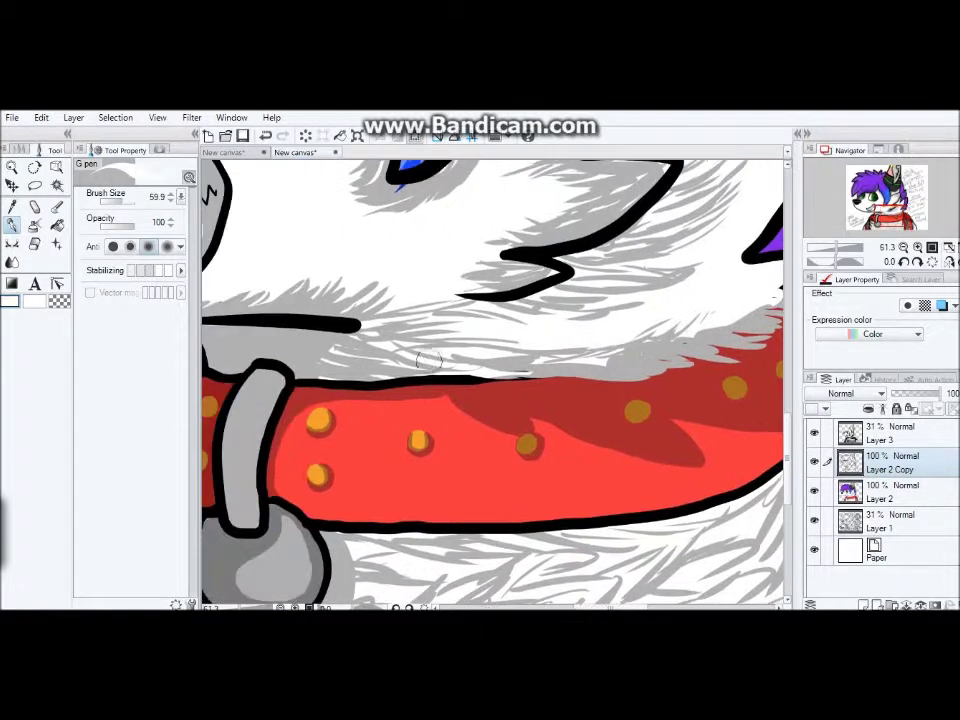
Continue the white fur tufts along the collar's upper edge as far as the tag ring.
scroll(392, 380, down, 2)
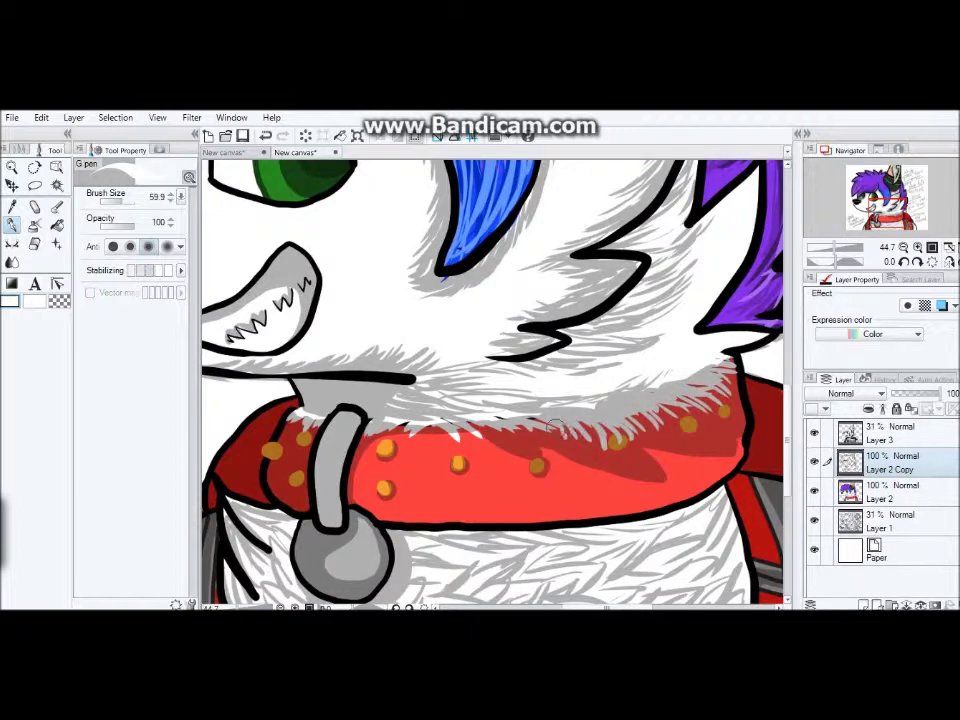
scroll(495, 385, down, 5)
scroll(452, 352, up, 4)
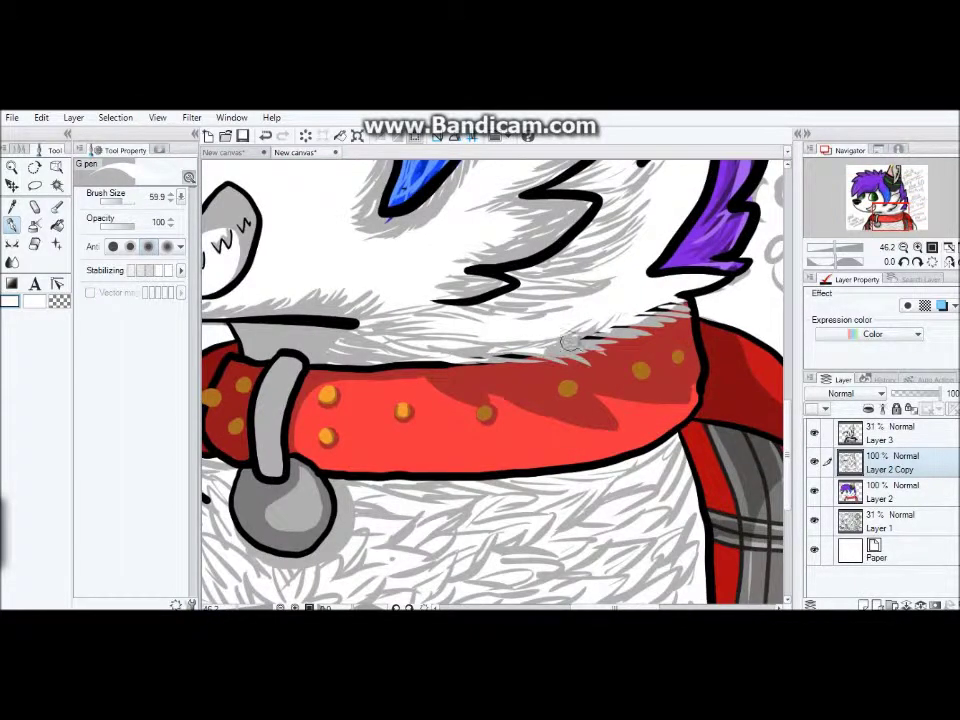
mouse_move(323, 371)
mouse_down()
mouse_move(450, 364)
mouse_move(500, 376)
mouse_up()
scroll(398, 368, down, 1)
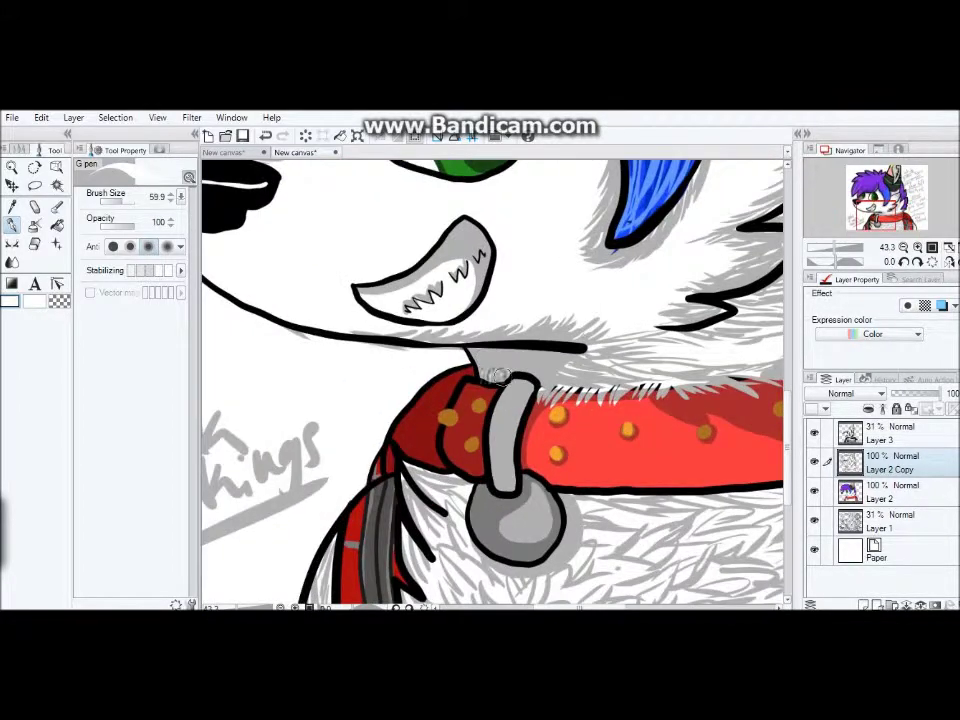
Paint white fur tufts over the collar's upper edge in front of the tag ring and along its whole lower edge.
scroll(484, 369, down, 4)
scroll(430, 400, up, 5)
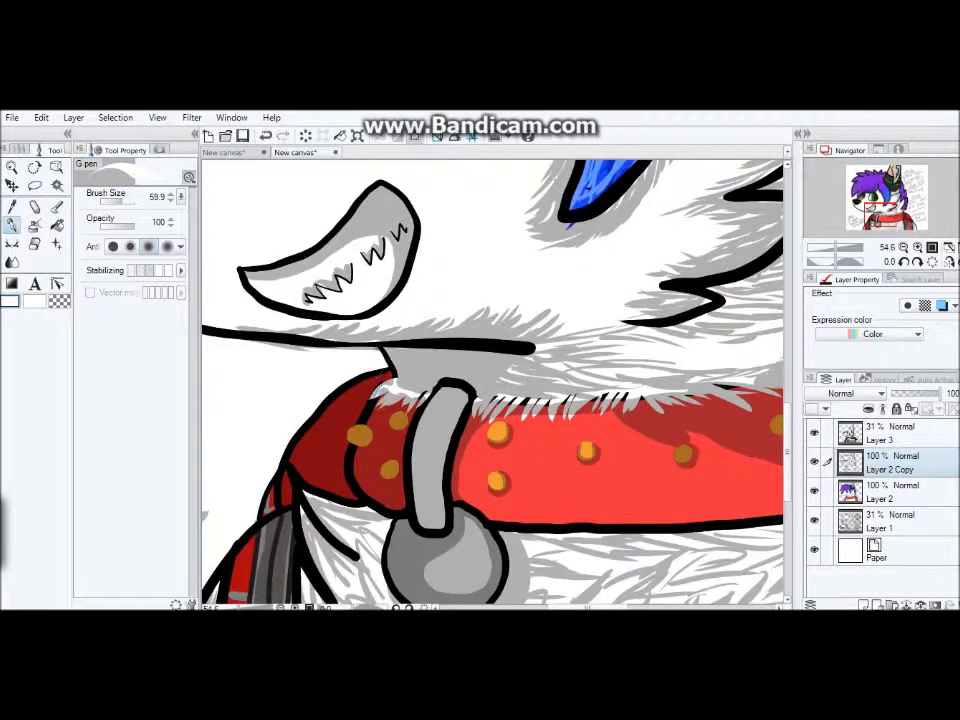
scroll(430, 400, down, 5)
scroll(430, 400, up, 4)
scroll(420, 330, down, 4)
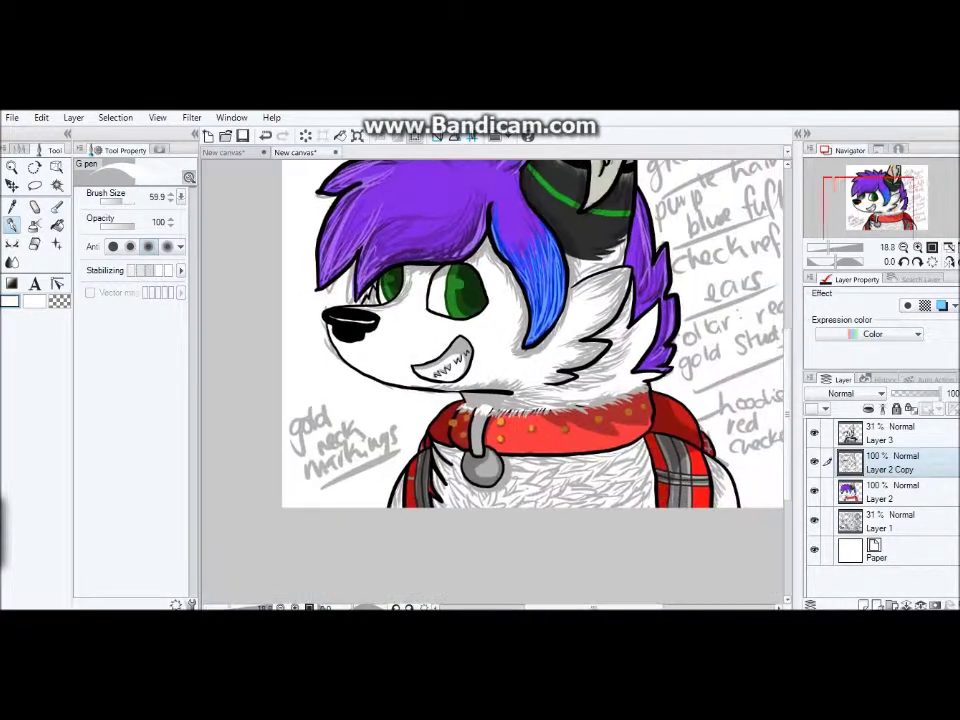
scroll(420, 330, up, 4)
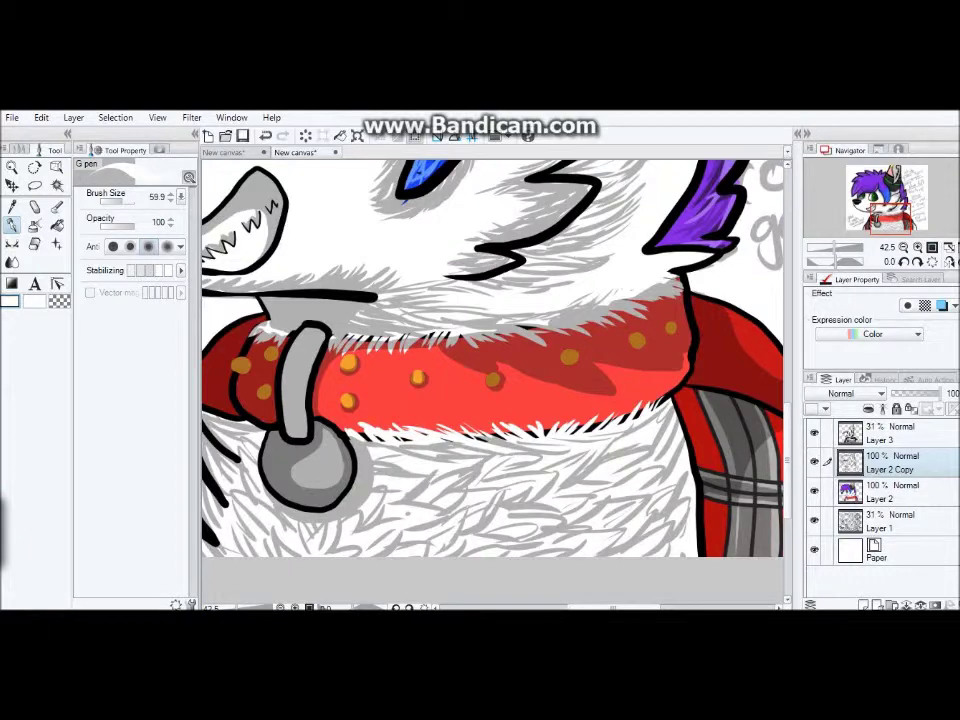
Set the G pen size to 11.5 and add fine white strands to the fur along the collar's lower edge.
scroll(492, 367, up, 1)
scroll(490, 380, up, 3)
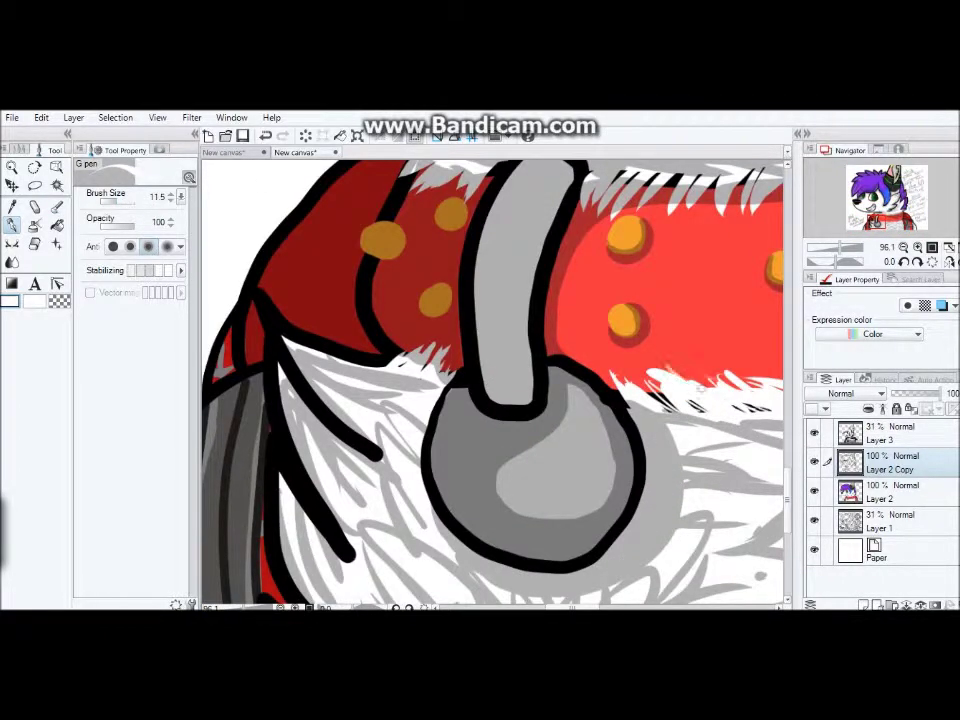
scroll(490, 380, down, 4)
scroll(490, 380, up, 3)
drag(490, 380, 350, 423)
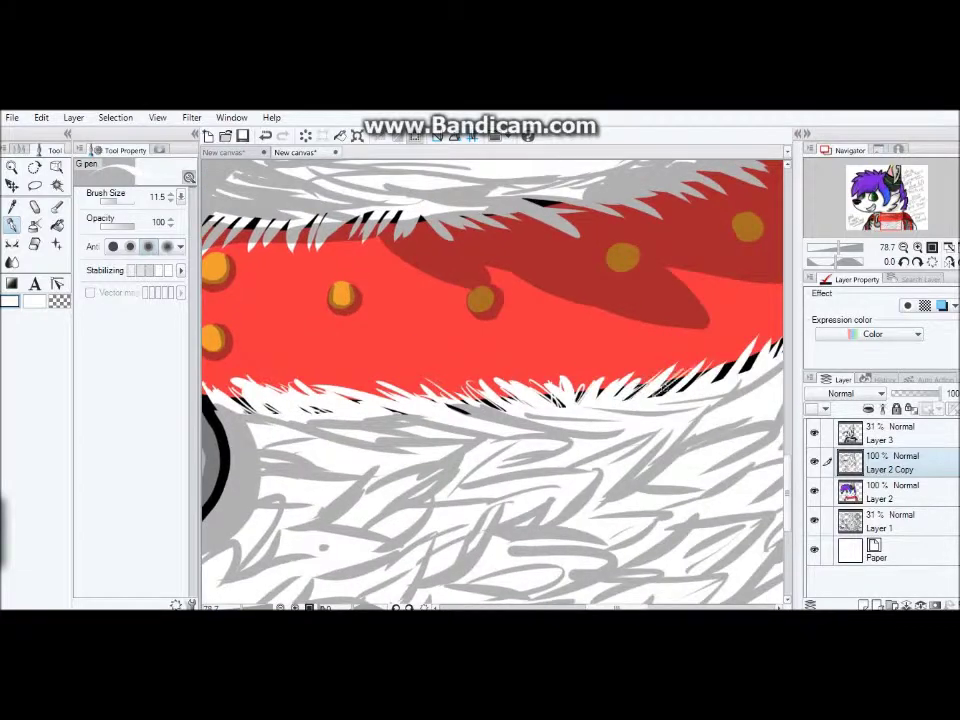
scroll(572, 364, up, 1)
scroll(572, 364, down, 3)
Add fine white strands to the fur tufts over the collar's upper edge, between the tag ring and the neck's middle.
scroll(572, 364, up, 3)
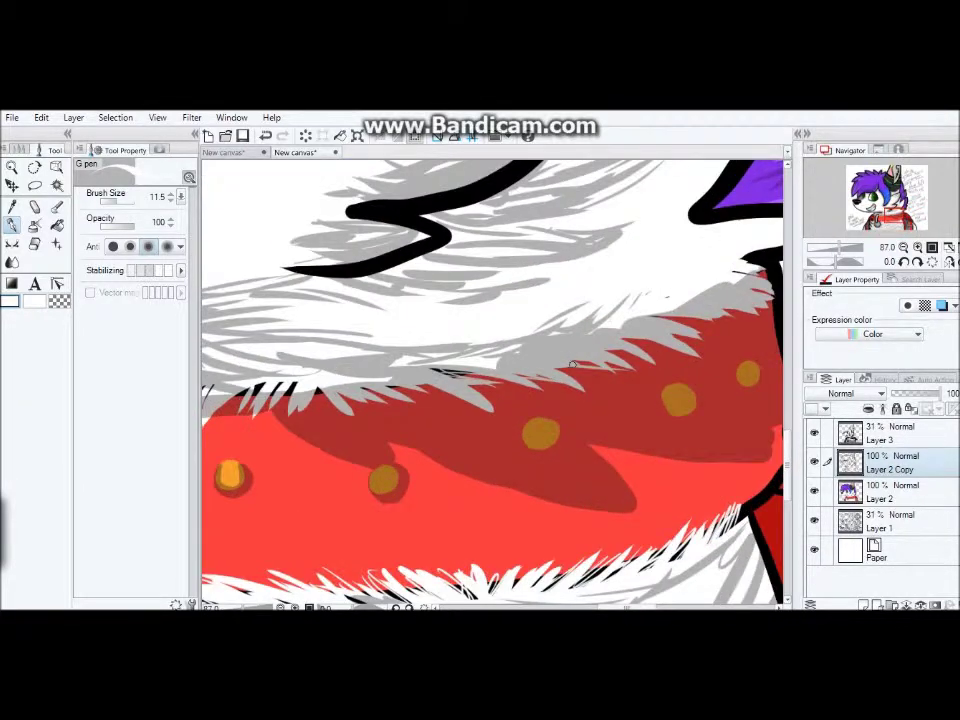
scroll(447, 458, down, 3)
scroll(447, 458, up, 5)
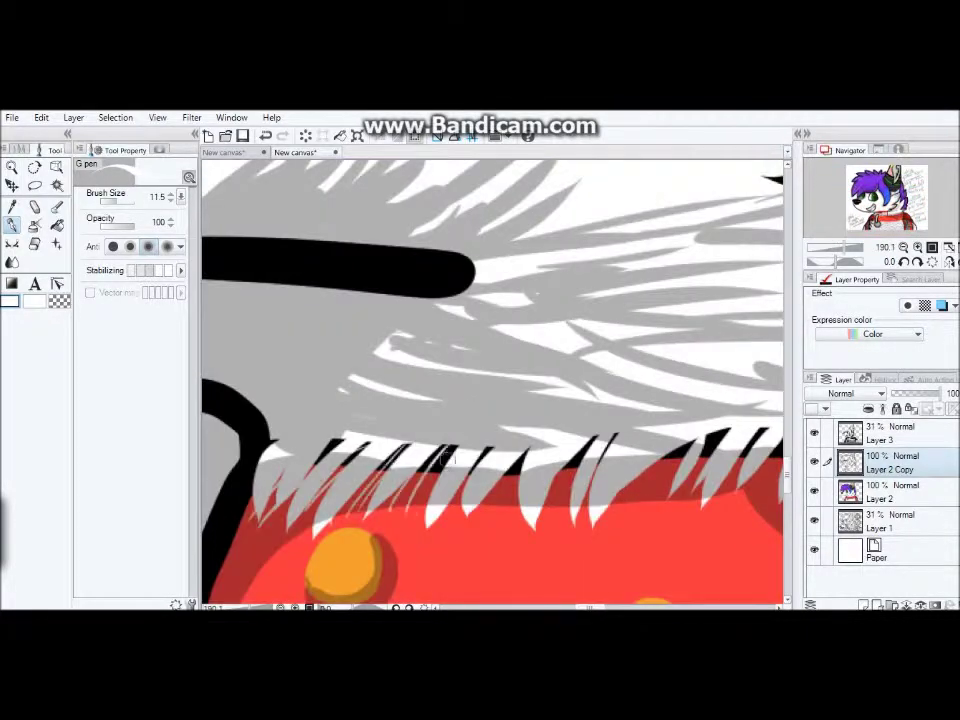
scroll(471, 406, up, 1)
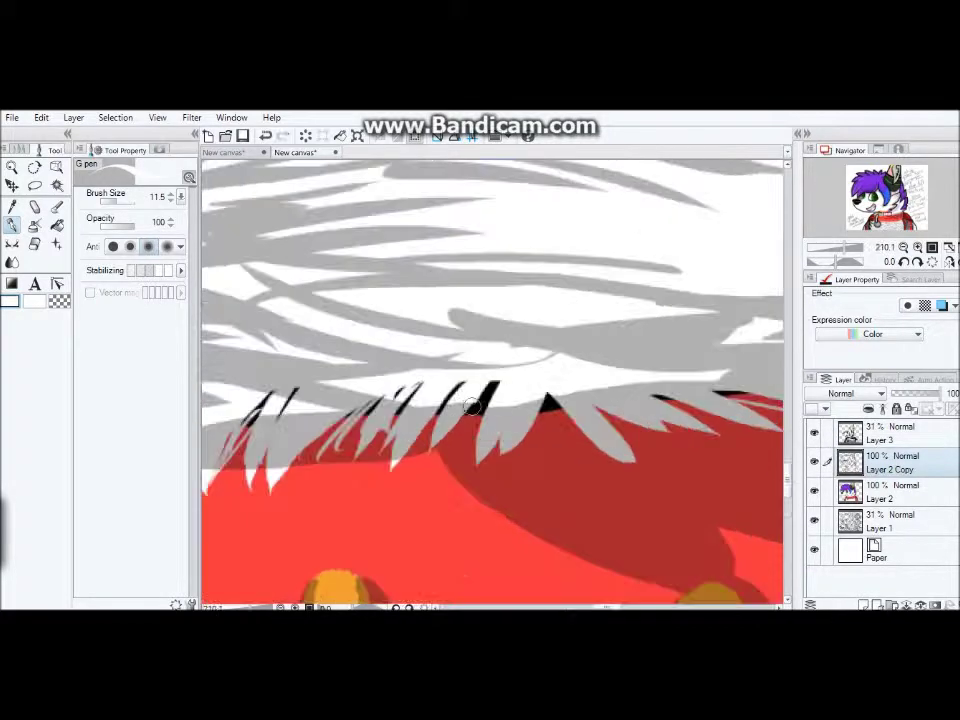
scroll(596, 402, down, 2)
scroll(560, 404, up, 2)
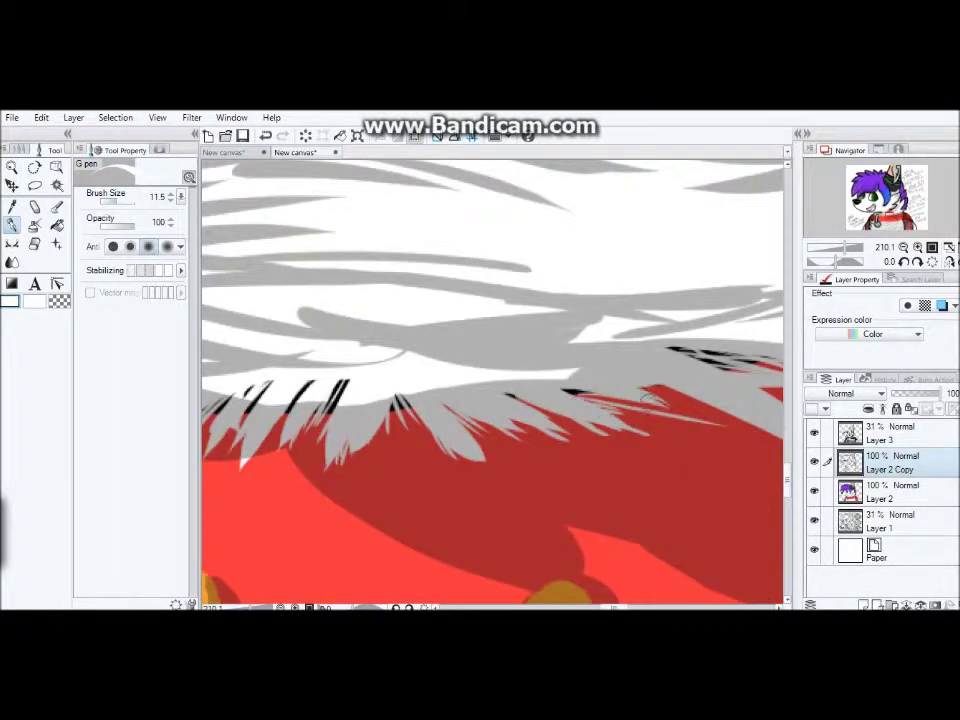
scroll(503, 406, down, 2)
drag(510, 423, 534, 418)
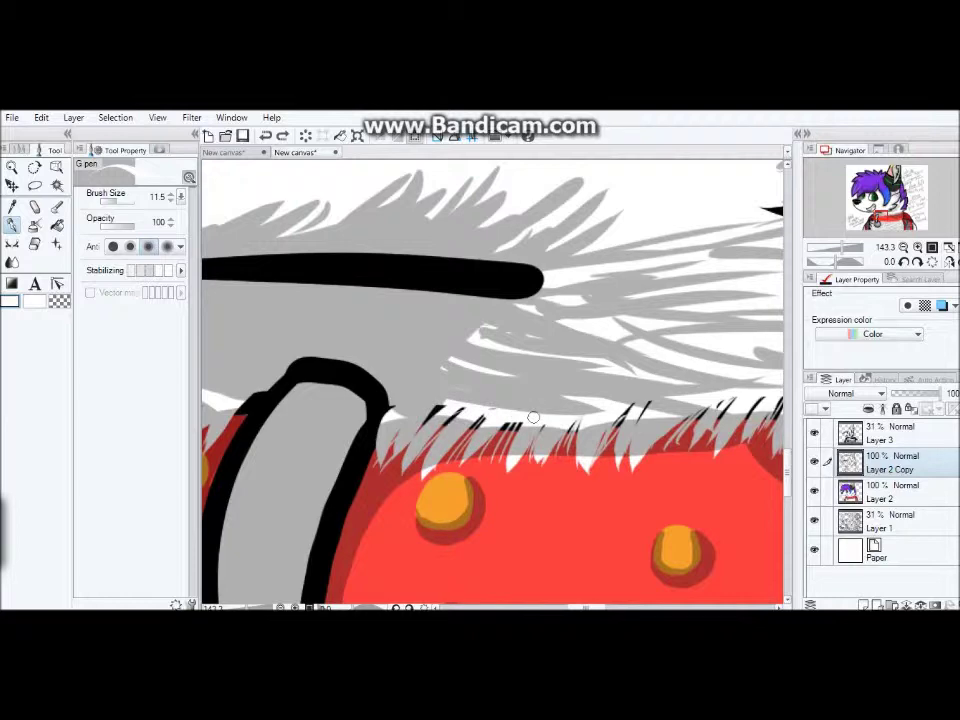
Refine the tufts in front of the tag ring and over the collar's shaded back part with thin white strands.
scroll(437, 420, up, 3)
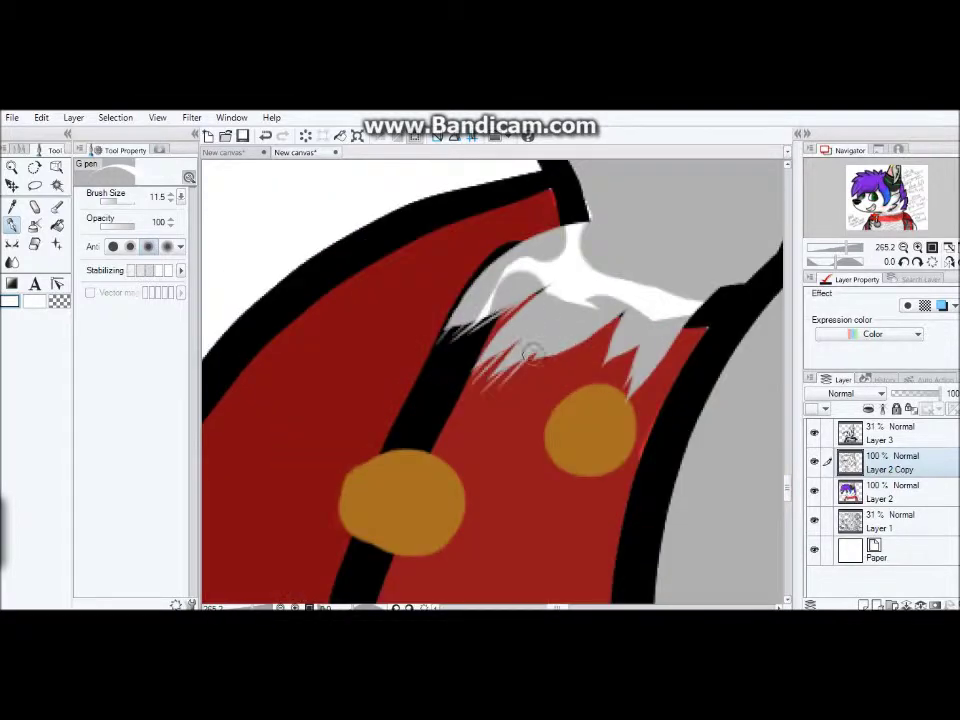
scroll(662, 350, down, 5)
scroll(680, 380, up, 4)
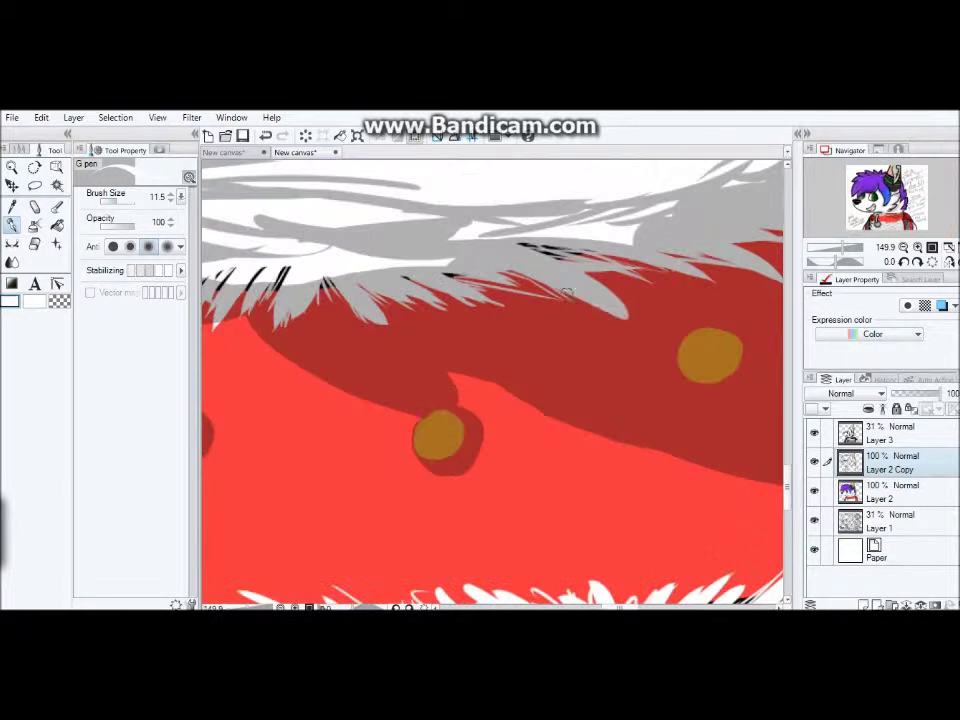
scroll(612, 278, up, 2)
drag(604, 232, 602, 354)
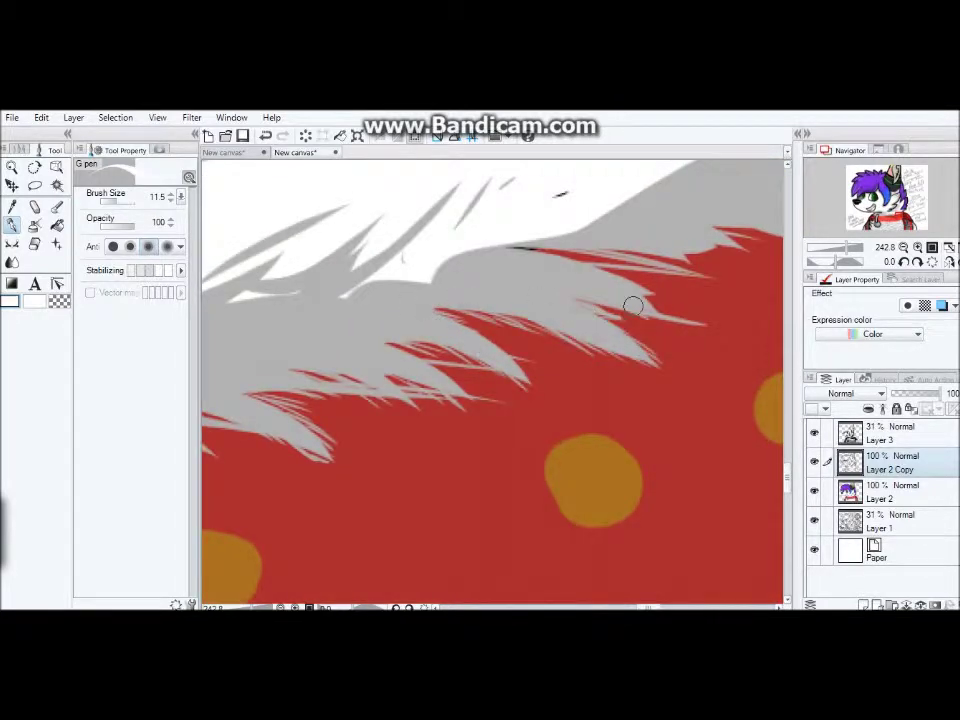
drag(780, 244, 632, 310)
Cover the remaining black outline under the collar beside the round tag with thin white fur strands.
scroll(647, 214, down, 5)
scroll(527, 487, up, 3)
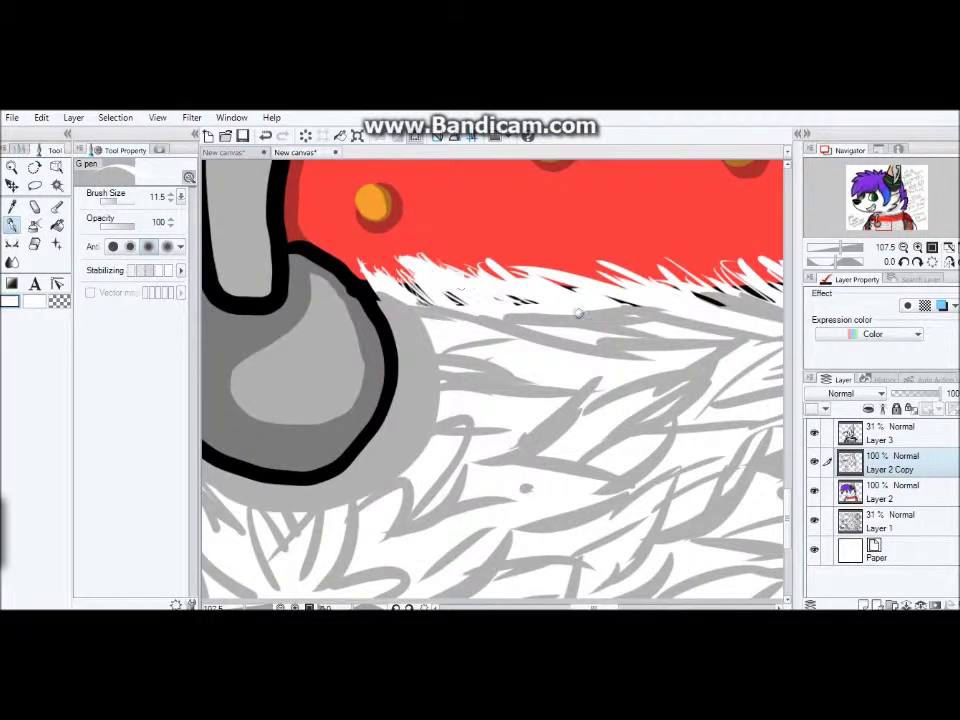
scroll(480, 260, up, 5)
mouse_move(240, 262)
mouse_down()
mouse_move(390, 292)
mouse_move(475, 250)
mouse_up()
scroll(517, 372, down, 2)
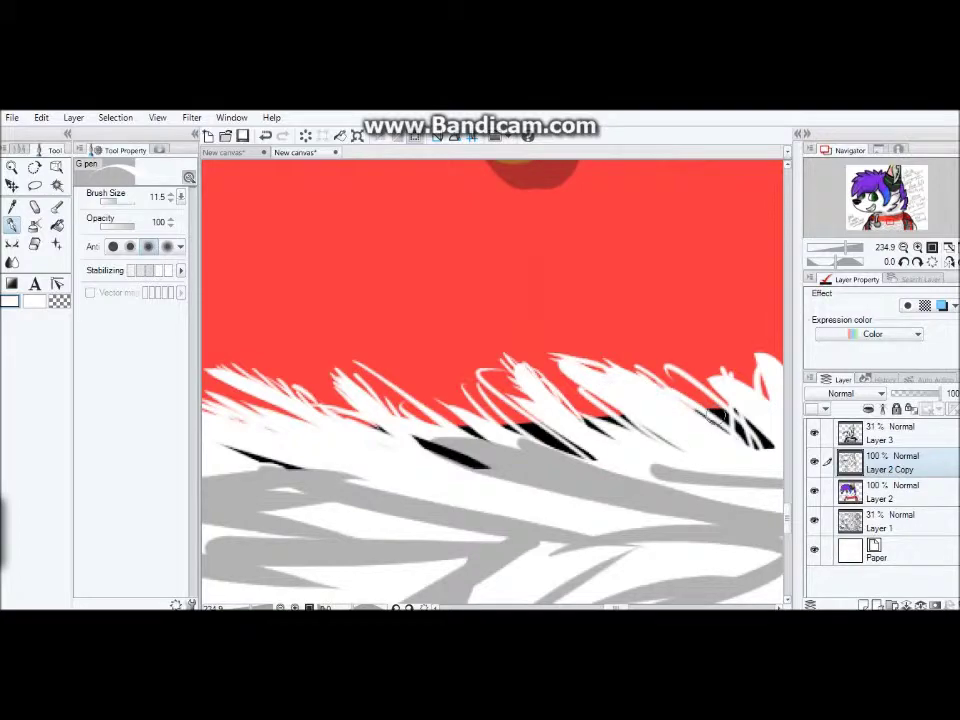
drag(705, 415, 700, 450)
scroll(600, 459, down, 3)
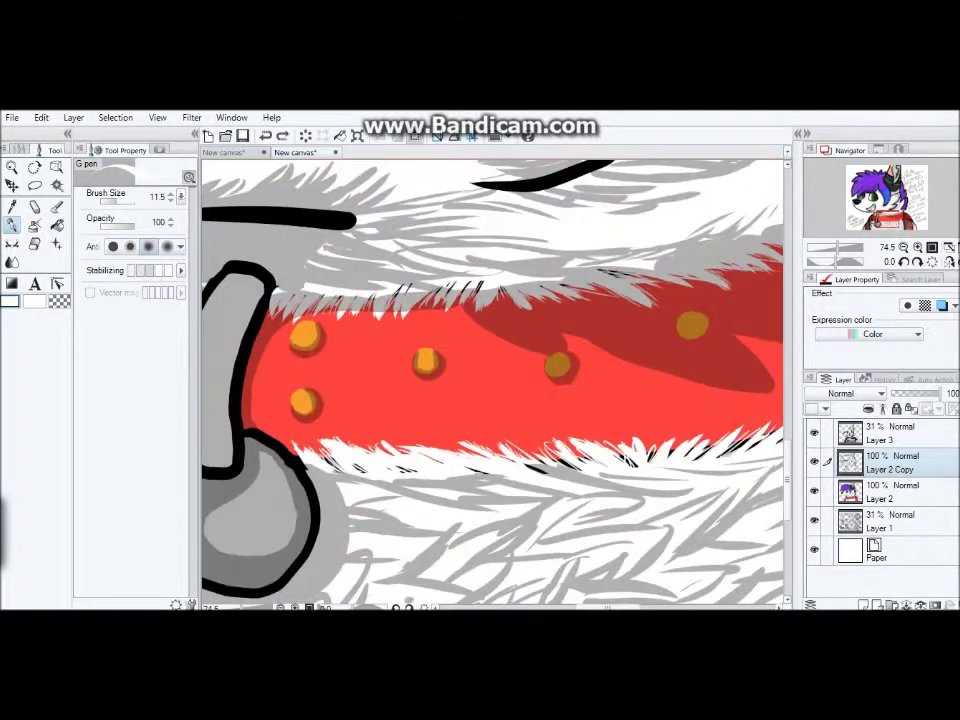
On Layer 3, shade the fur tufts around the collar and the tag ring in black with the G pen at size 59.9.
scroll(265, 273, down, 4)
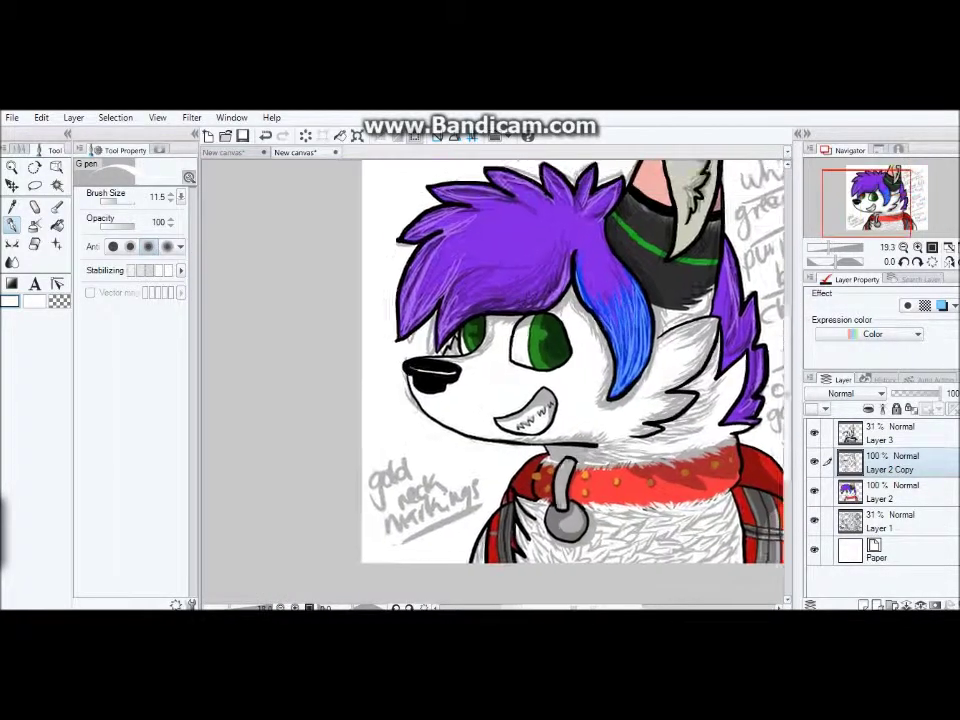
scroll(265, 273, up, 3)
click(890, 432)
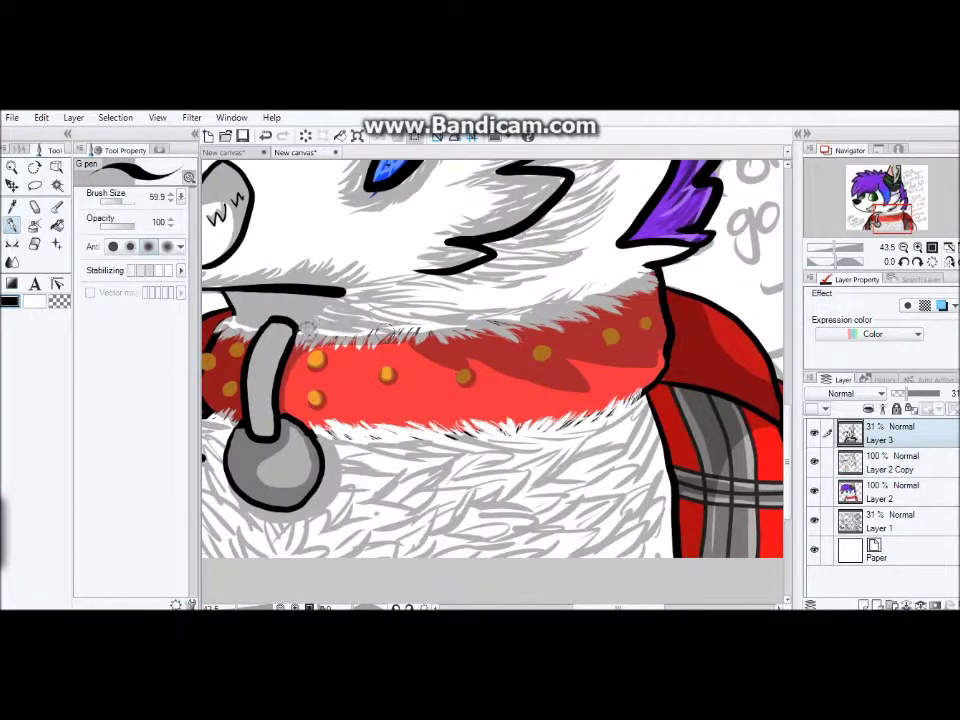
scroll(580, 297, down, 3)
scroll(470, 268, up, 3)
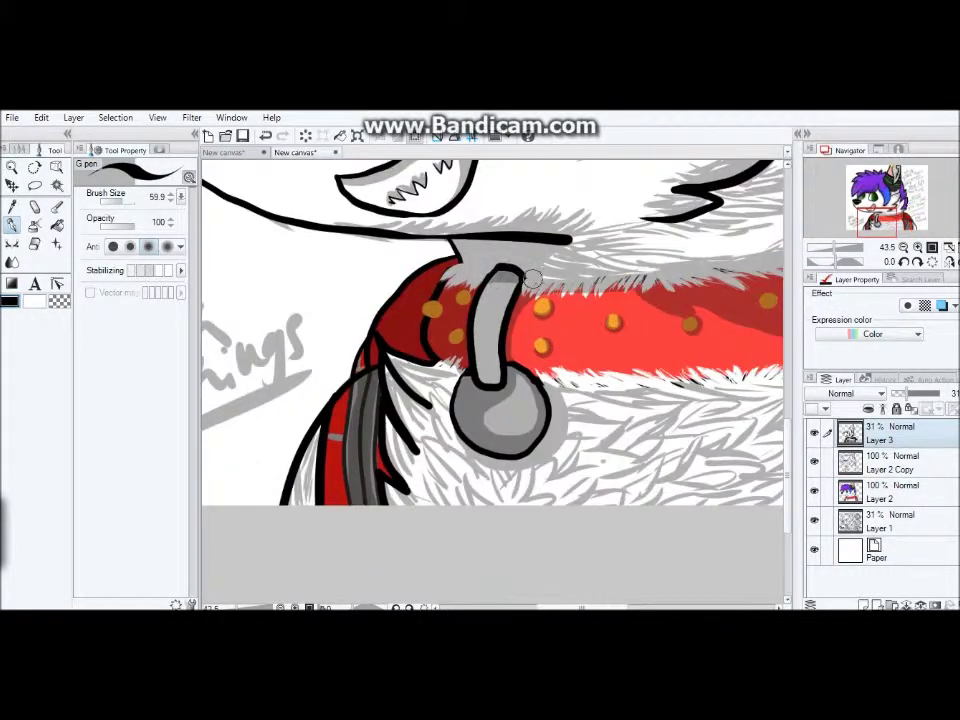
scroll(532, 279, up, 1)
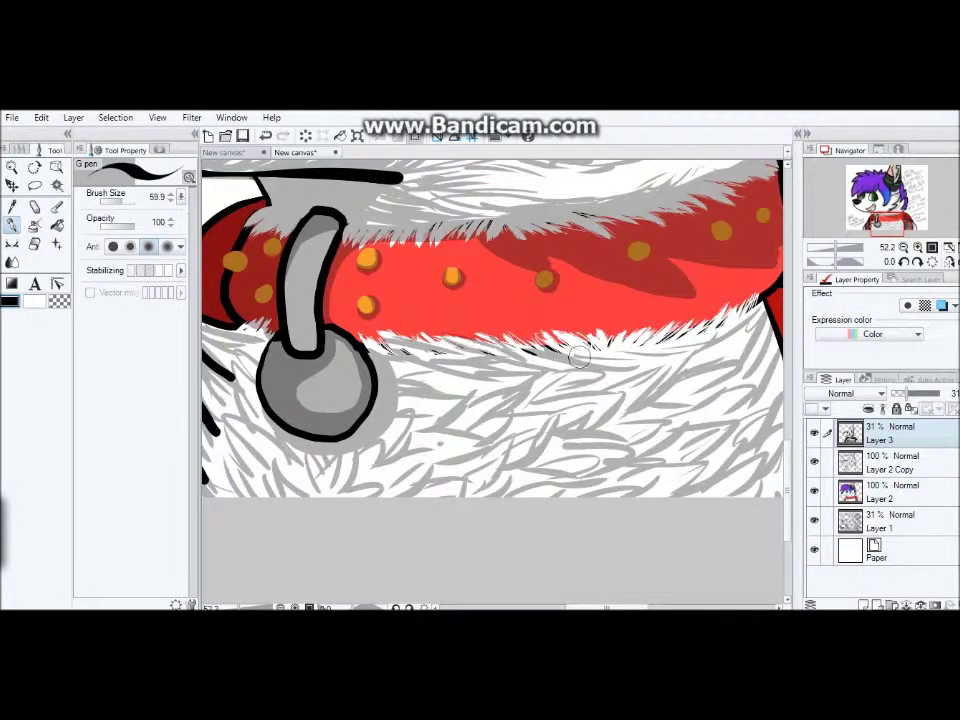
scroll(480, 295, down, 1)
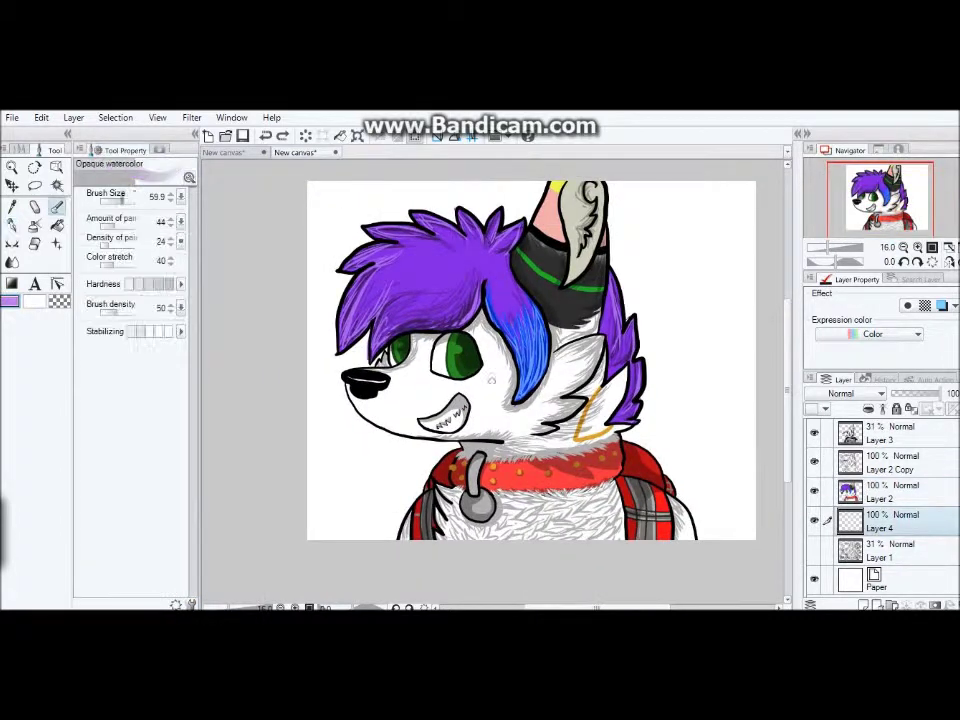
Fill the background on Layer 4 with light purple and brush a paler purple over it.
key(g)
click(680, 220)
key(p)
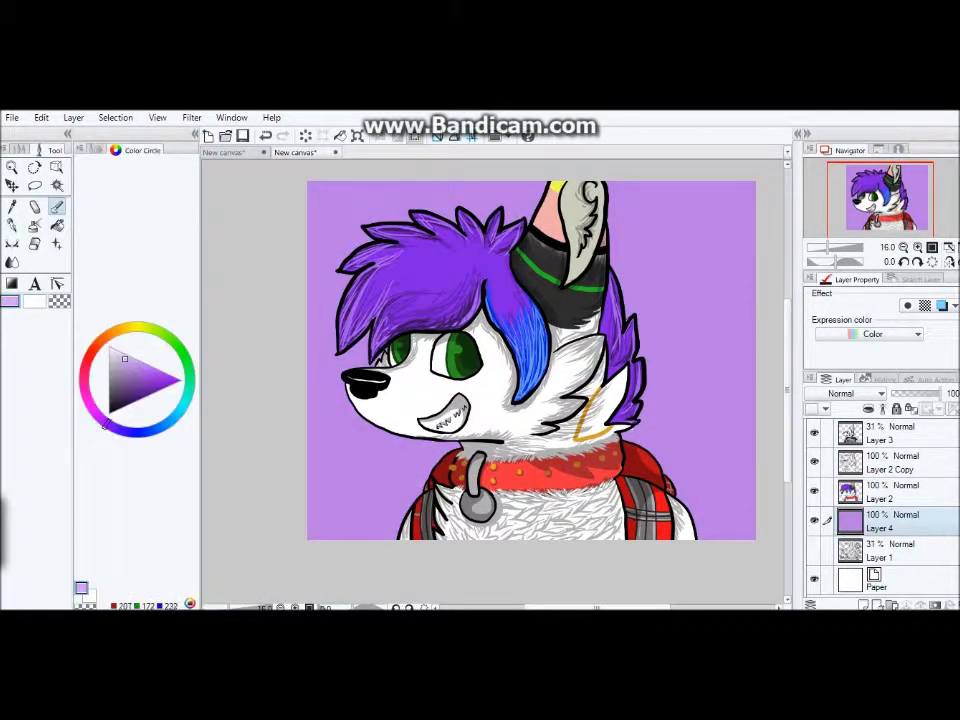
key(x)
mouse_move(300, 200)
mouse_down()
mouse_move(300, 410)
mouse_move(330, 520)
mouse_up()
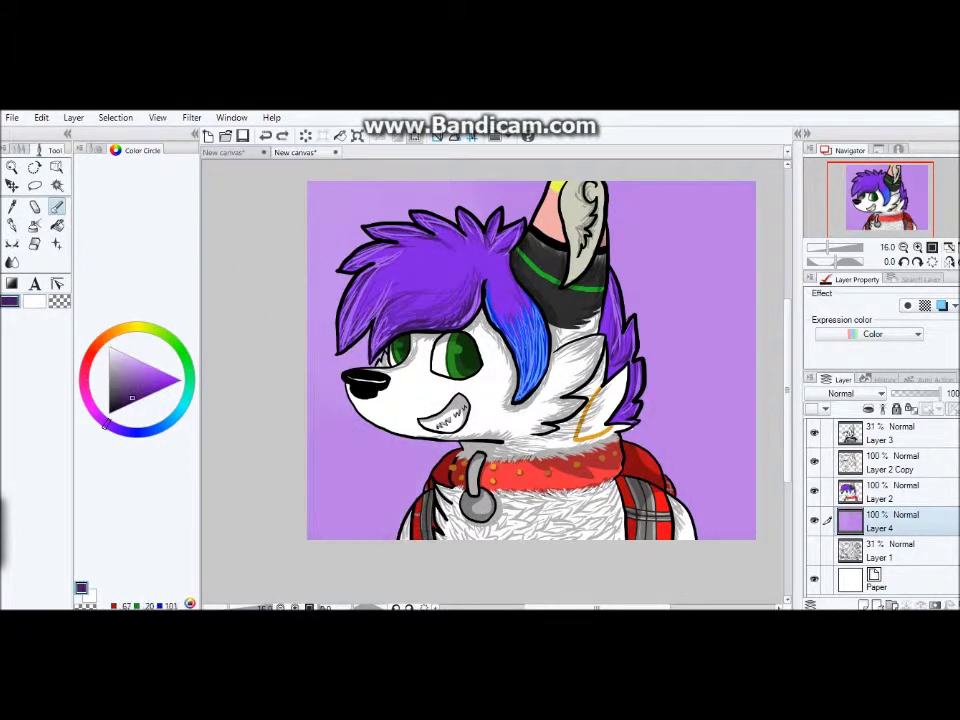
Refill the background with dark purple (RGB 67, 16, 105) and blend soft white into it using the Opaque watercolor brush at size 2000.
key(ctrl+z)
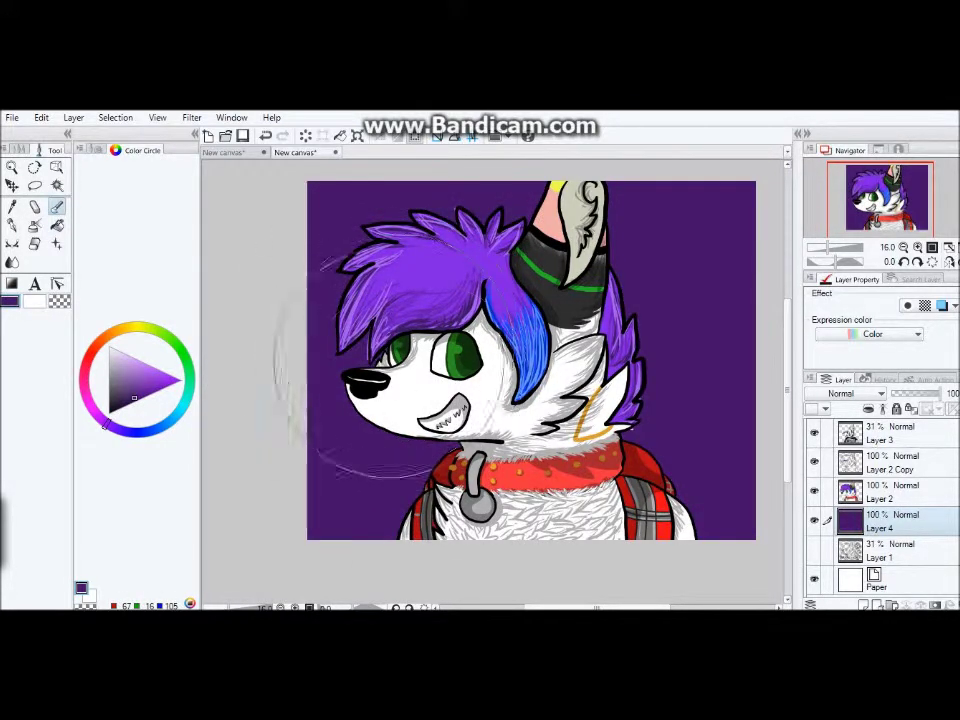
key(x)
mouse_move(310, 240)
mouse_down()
mouse_move(354, 354)
mouse_move(340, 480)
mouse_up()
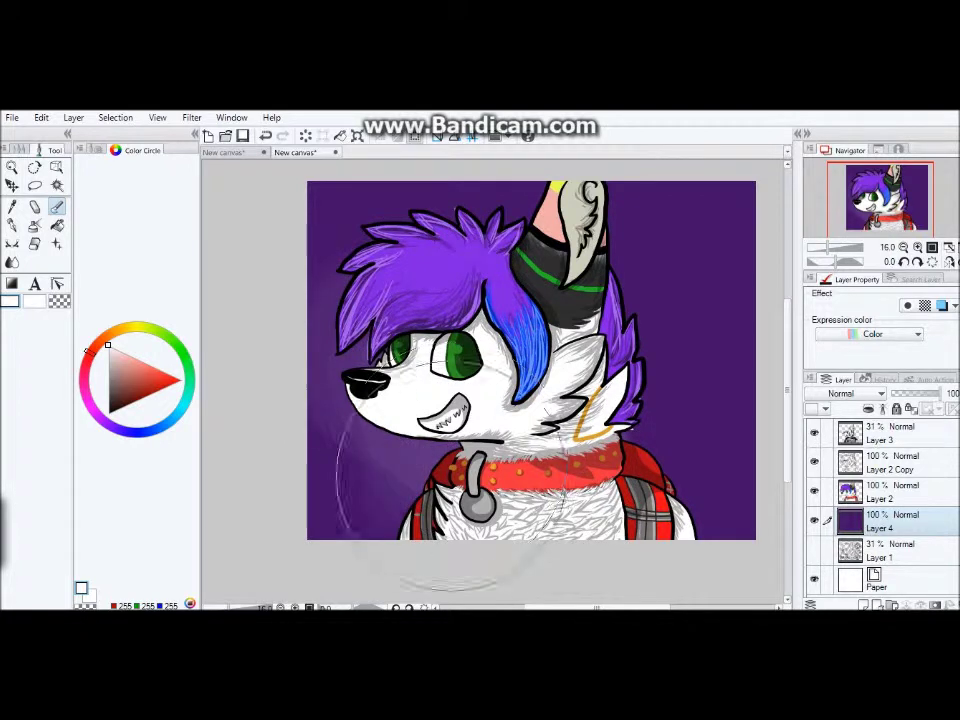
mouse_move(345, 395)
mouse_down()
mouse_move(330, 330)
mouse_move(365, 230)
mouse_move(520, 190)
mouse_move(660, 410)
mouse_up()
key(bracketright)
key(bracketright)
key(bracketright)
mouse_move(600, 200)
mouse_down()
mouse_move(540, 280)
mouse_move(400, 300)
mouse_move(380, 220)
mouse_move(420, 160)
mouse_up()
key(x)
mouse_move(340, 185)
mouse_down()
mouse_move(339, 407)
mouse_move(407, 422)
mouse_move(660, 340)
mouse_move(704, 350)
mouse_up()
mouse_move(777, 330)
mouse_down()
mouse_move(760, 400)
mouse_move(707, 493)
mouse_move(428, 471)
mouse_move(454, 431)
mouse_move(350, 360)
mouse_move(420, 300)
mouse_move(500, 270)
mouse_move(440, 290)
mouse_up()
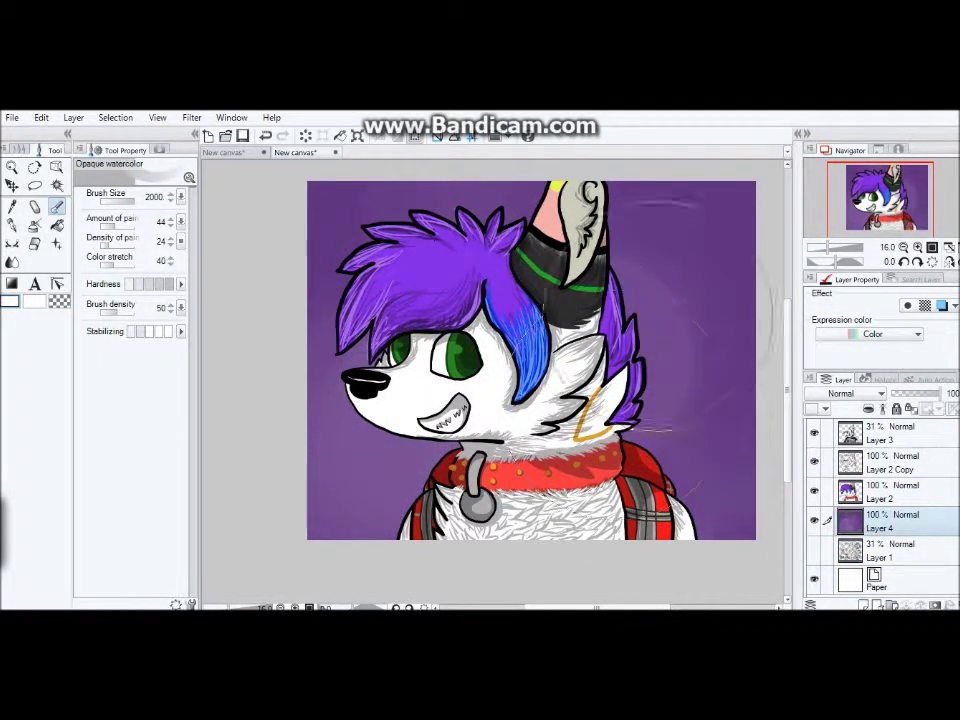
Switch to the G pen with dark purple (RGB 50, 7, 93) and paint the background's upper corner behind the ear.
key(j)
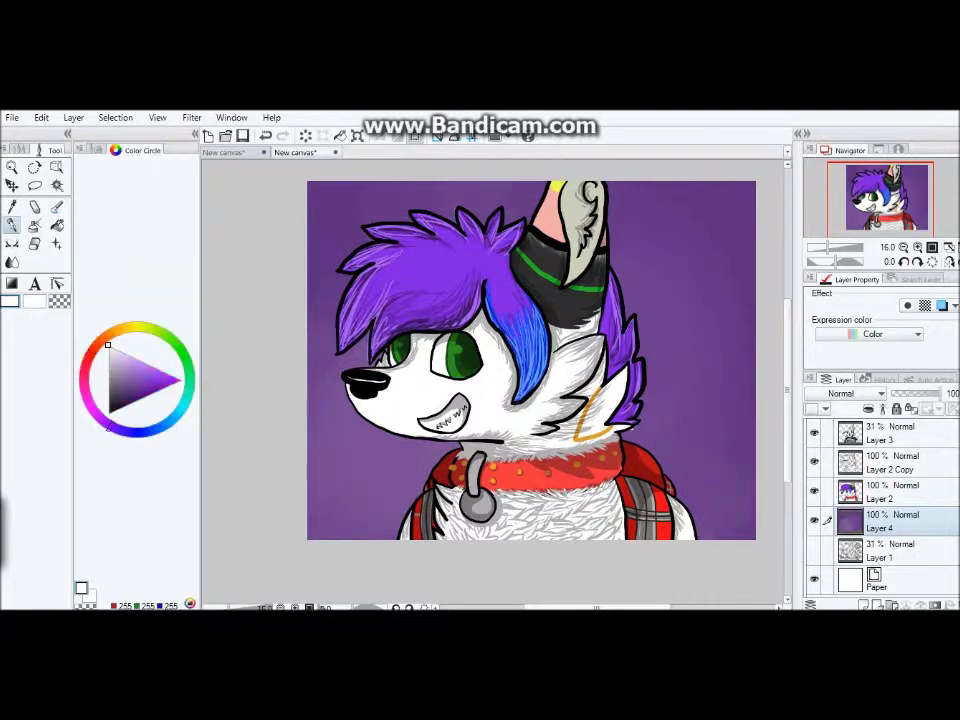
click(133, 400)
click(680, 222)
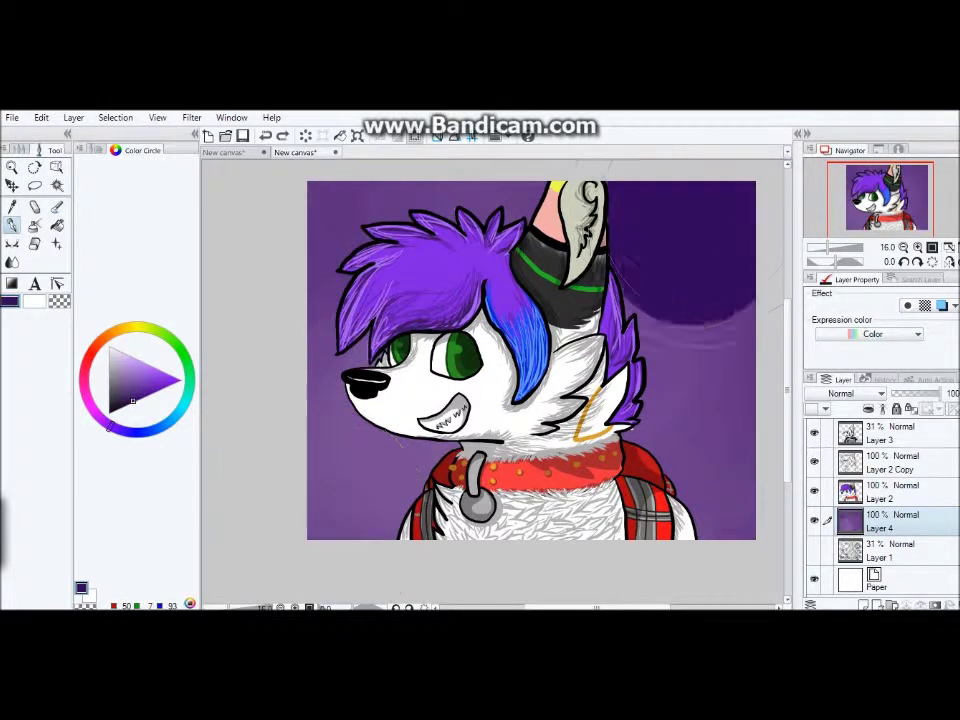